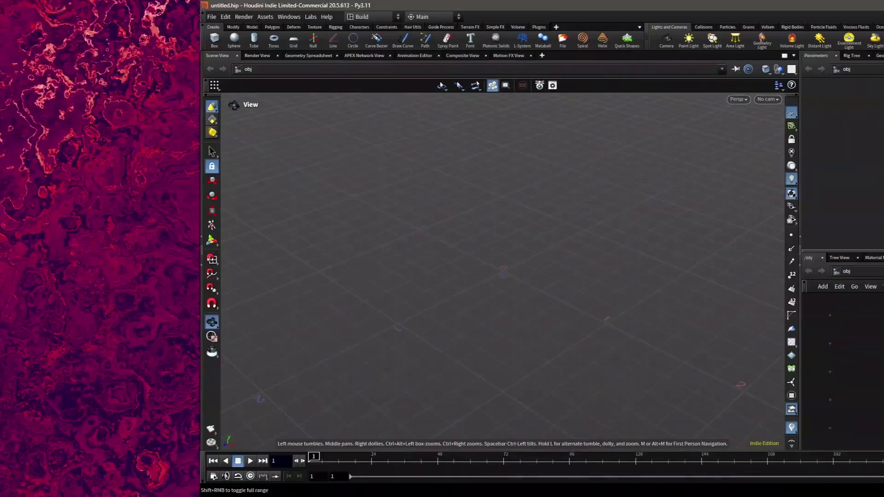
# Create a COP network at the object level and go inside it
pyautogui.press('Tab')
pyautogui.press('Escape')
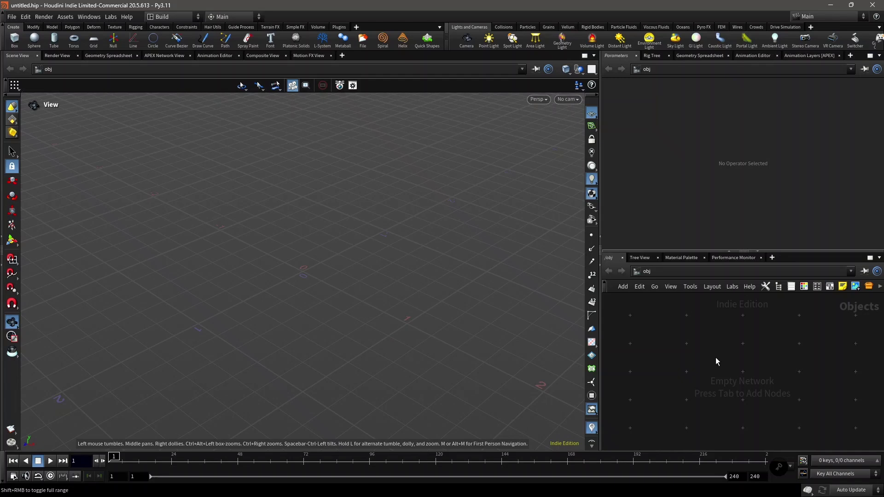
pyautogui.press('Tab')
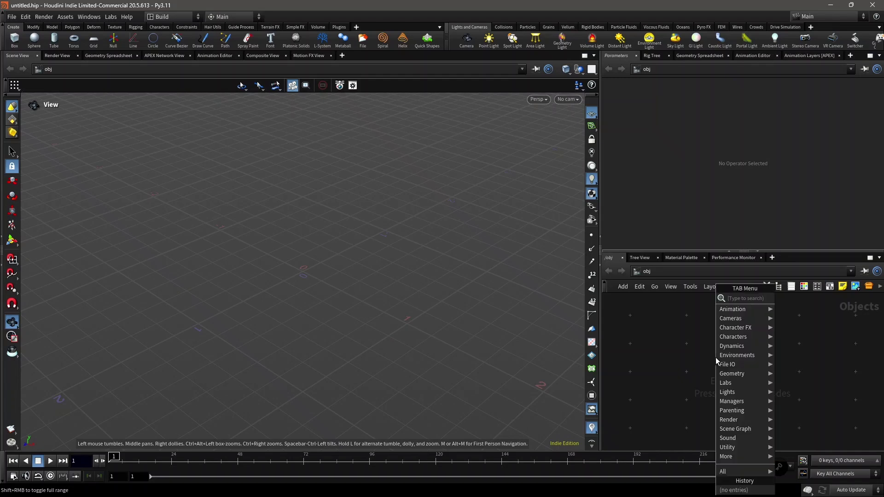
pyautogui.write('copn')
pyautogui.press('Return')
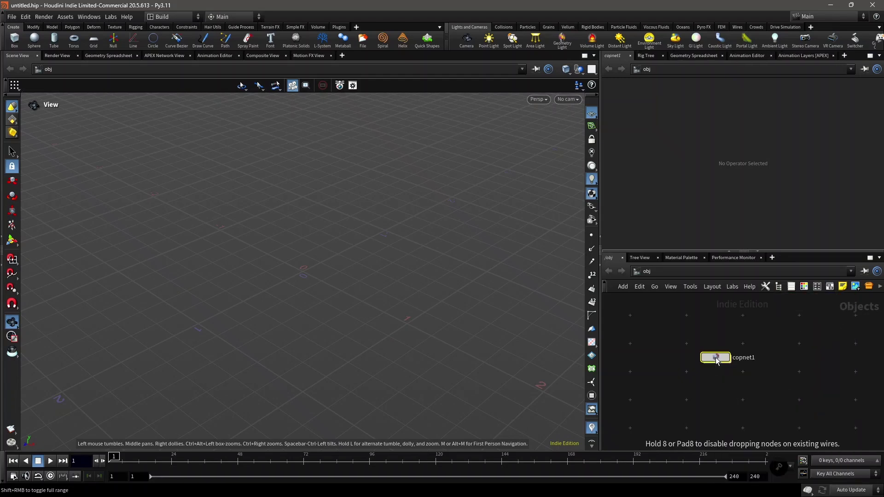
pyautogui.click(716, 357)
pyautogui.press('Return')
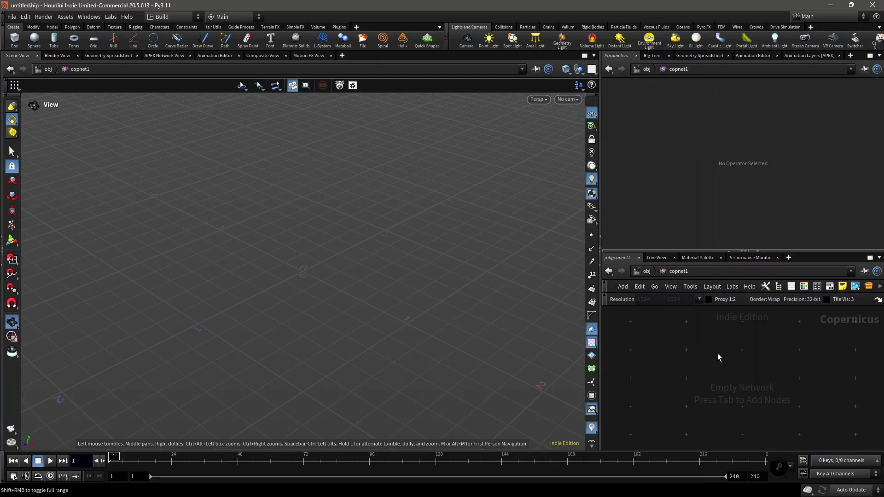
# Add a Size Ref node to the empty Copernicus network
pyautogui.press('Tab')
pyautogui.write('cons')
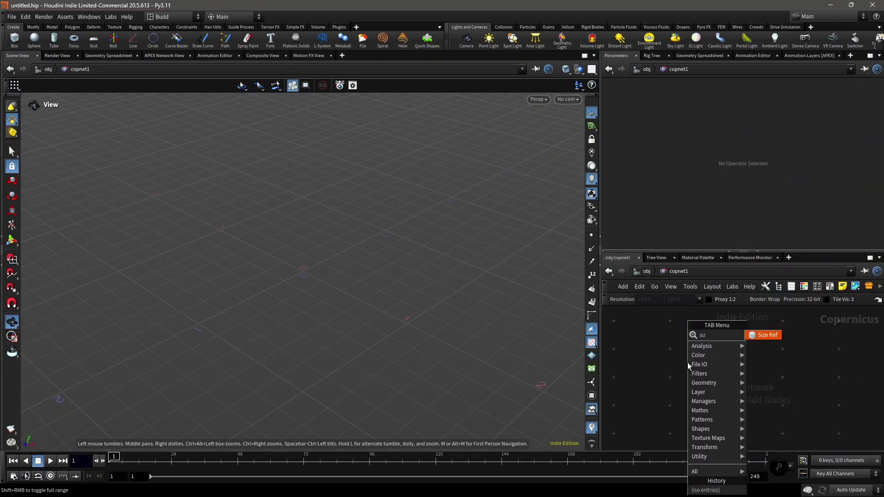
pyautogui.press('Return')
pyautogui.click(688, 366)
pyautogui.moveTo(434, 292); pyautogui.dragTo(480, 297)
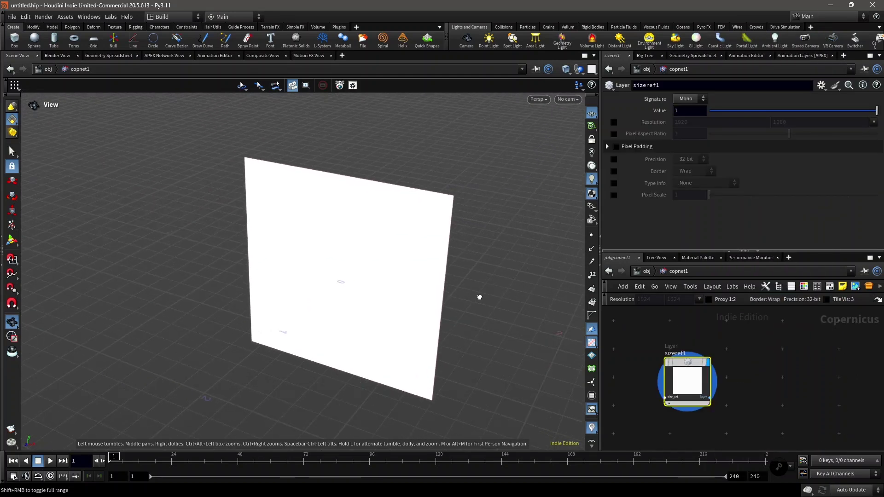
# Show the size reference layer in the Composite View and check which viewer pane types are available
pyautogui.click(262, 55)
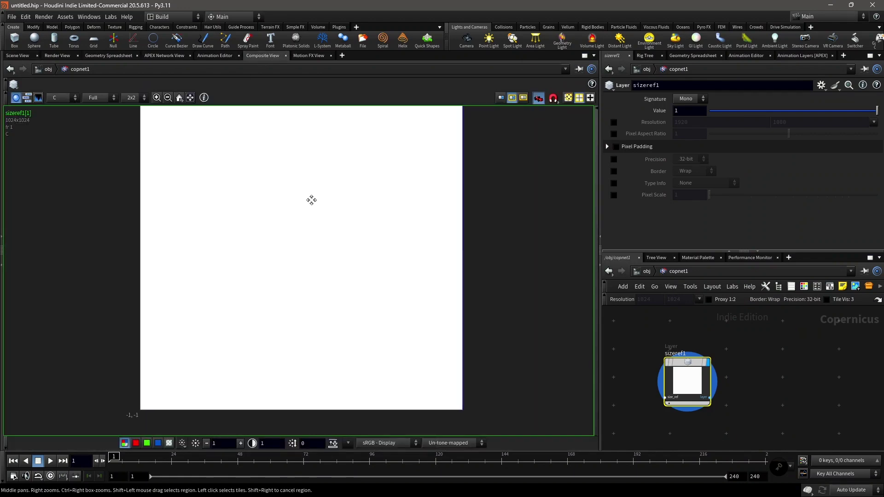
pyautogui.click(343, 56)
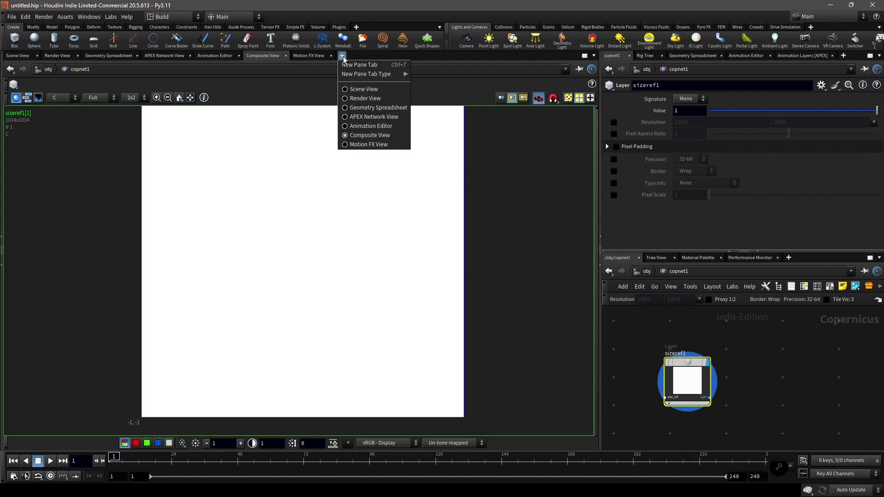
pyautogui.moveTo(369, 74)
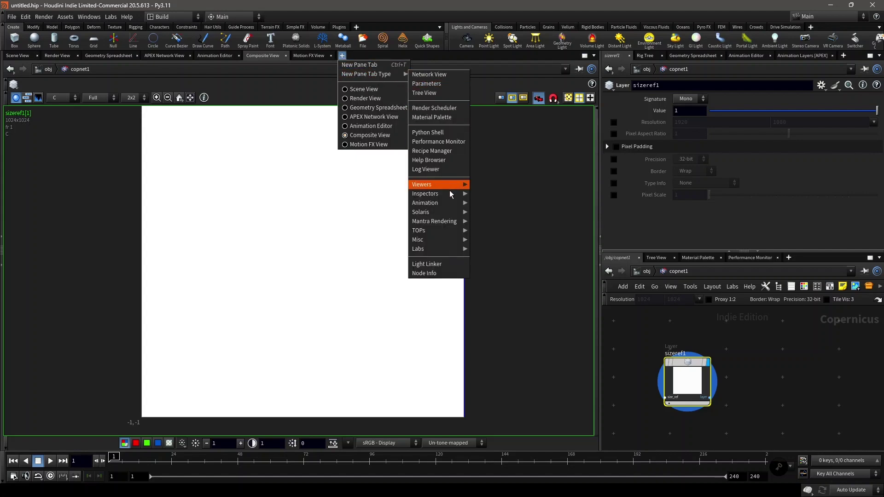
pyautogui.moveTo(443, 184)
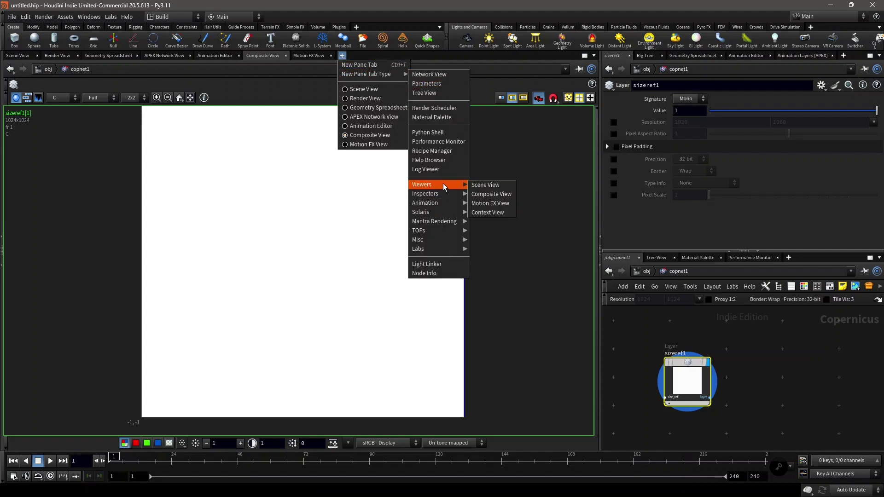
pyautogui.click(538, 225)
pyautogui.scroll(-3, 282, 283)
pyautogui.moveTo(280, 283); pyautogui.dragTo(271, 280, button='middle')
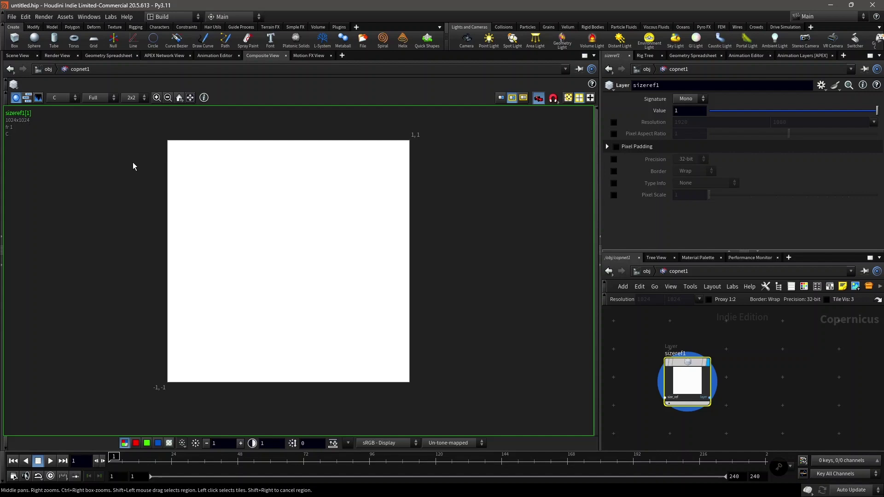
# Examine the background settings in the Composite View's display options, then close the dialog
pyautogui.press('d')
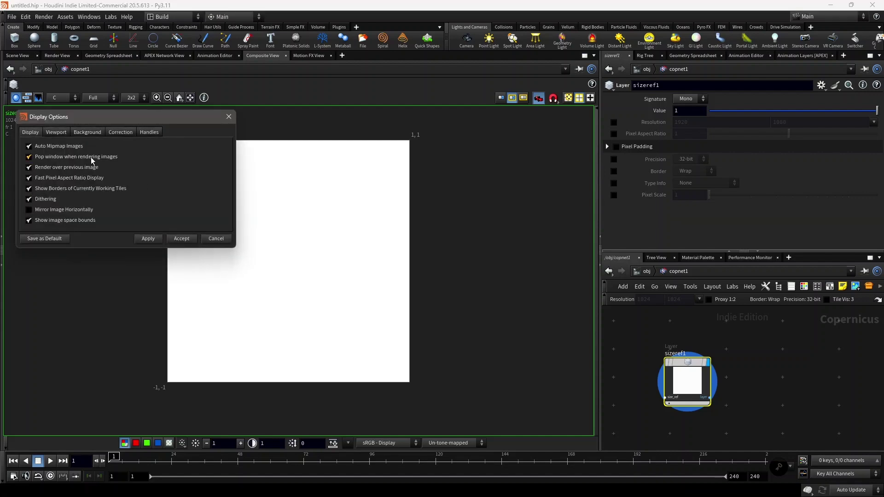
pyautogui.click(87, 133)
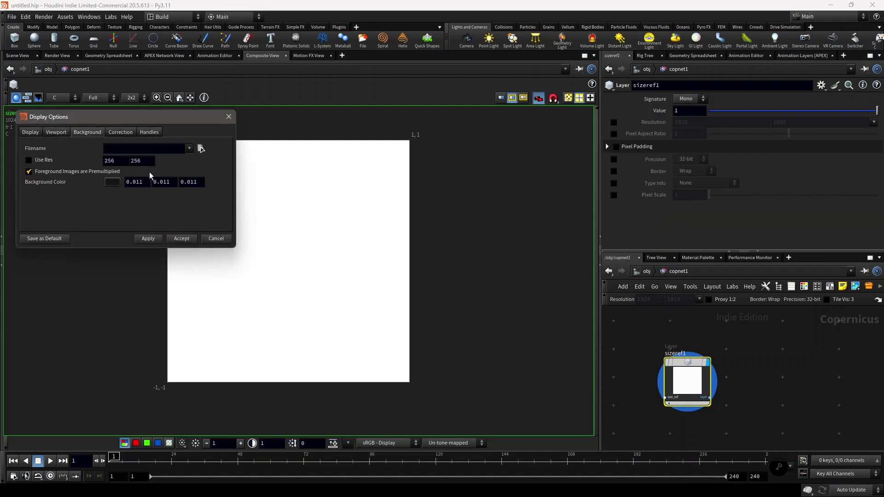
pyautogui.click(229, 117)
# Add an SDF Shape node beside the size reference node and display its result
pyautogui.scroll(-2, 733, 379)
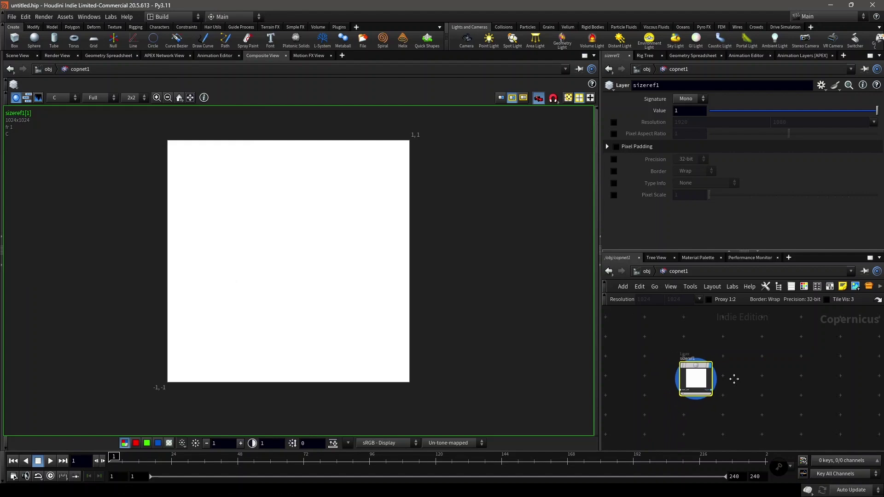
pyautogui.press('Tab')
pyautogui.write('s')
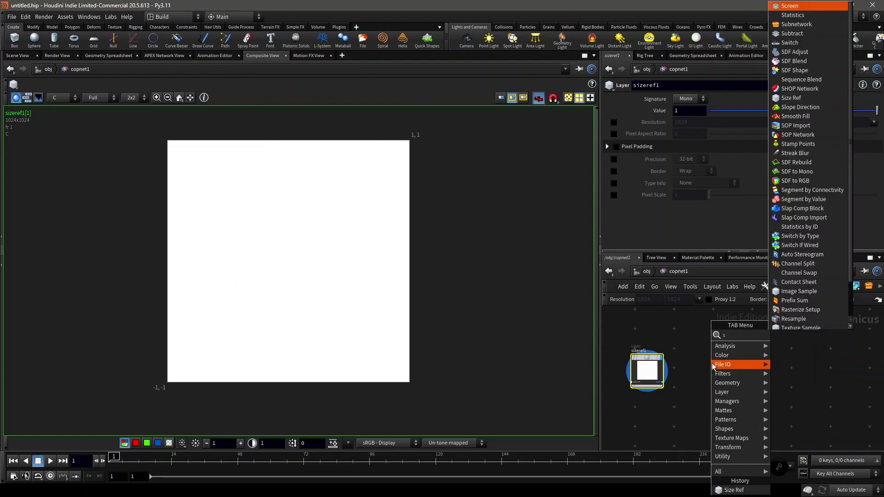
pyautogui.write('df')
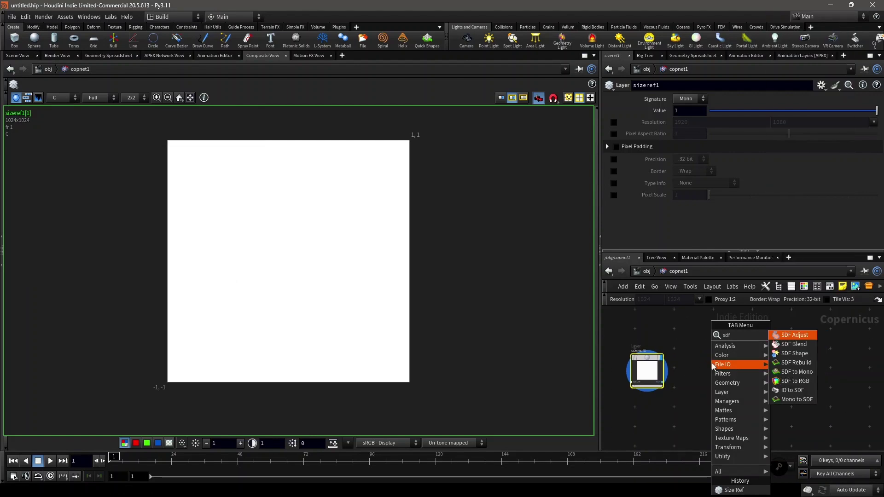
pyautogui.press('Return')
pyautogui.click(712, 366)
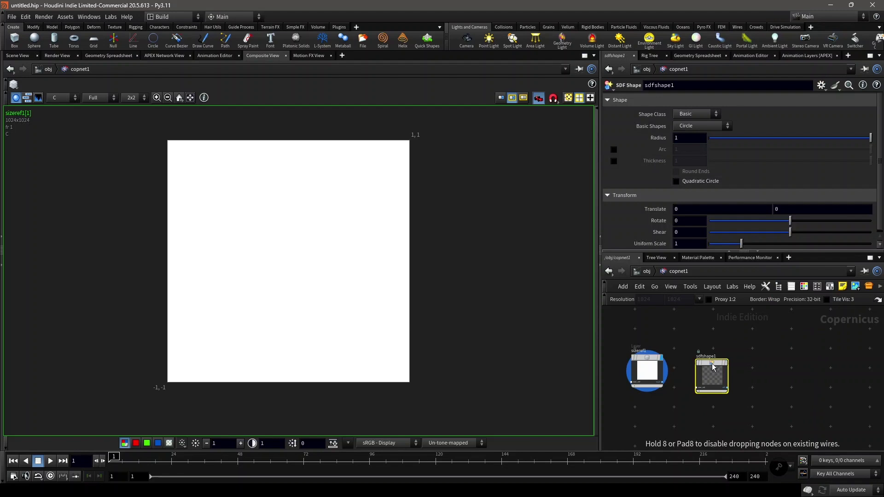
pyautogui.scroll(2, 712, 366)
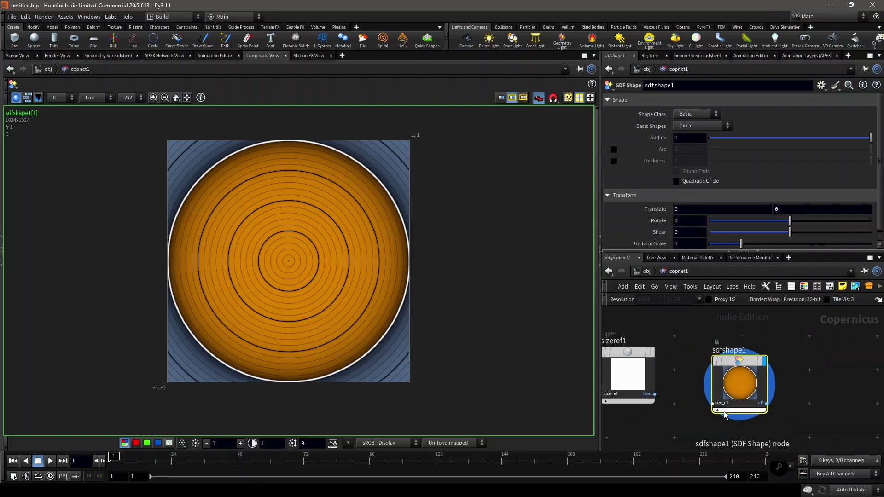
# Wire the size reference node's layer output into the size_ref input of the SDF Shape node
pyautogui.click(712, 403)
pyautogui.click(656, 395)
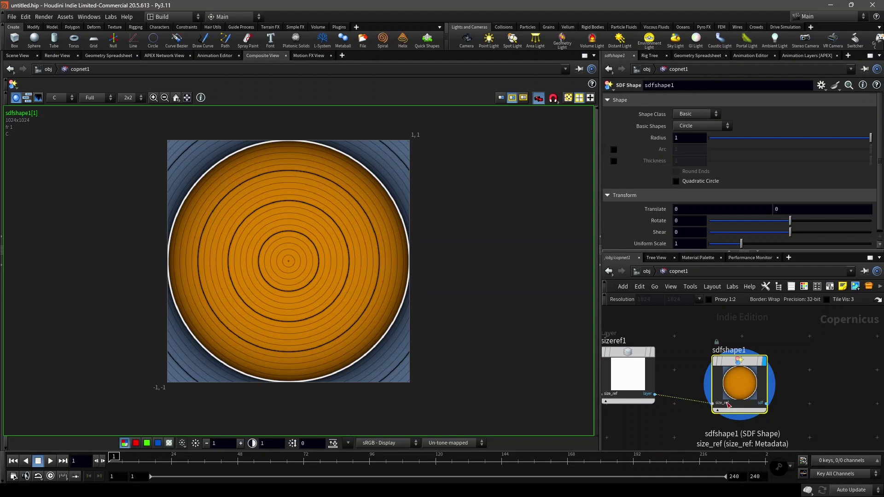
pyautogui.scroll(-3, 695, 382)
pyautogui.scroll(2, 720, 391)
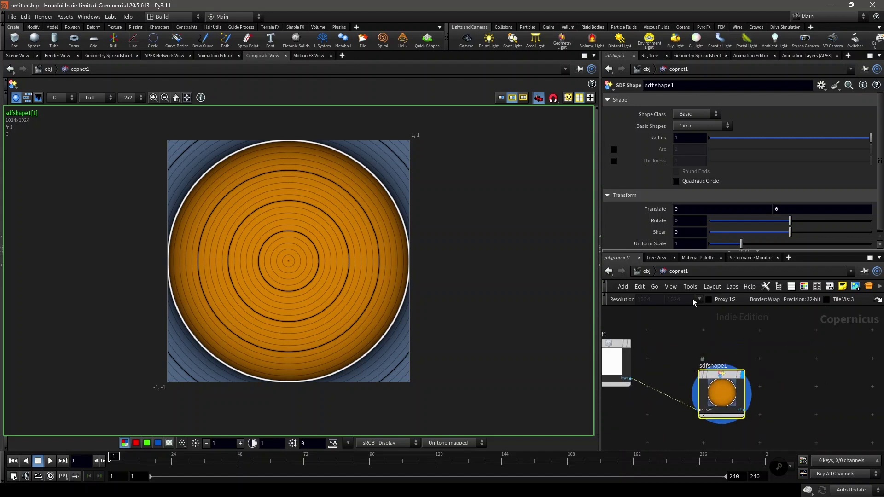
# Set the SDF circle's radius to 0.51
pyautogui.moveTo(844, 143); pyautogui.dragTo(791, 142)
pyautogui.moveTo(300, 268); pyautogui.dragTo(312, 267, button='middle')
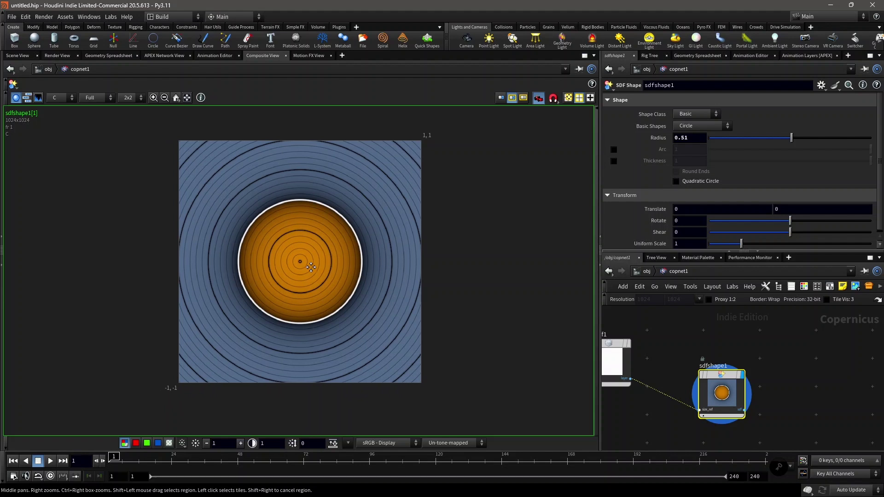
pyautogui.scroll(2, 305, 269)
pyautogui.scroll(-1, 796, 373)
# Add an SDF to Mono node after the SDF Shape node
pyautogui.moveTo(783, 380); pyautogui.dragTo(720, 376, button='middle')
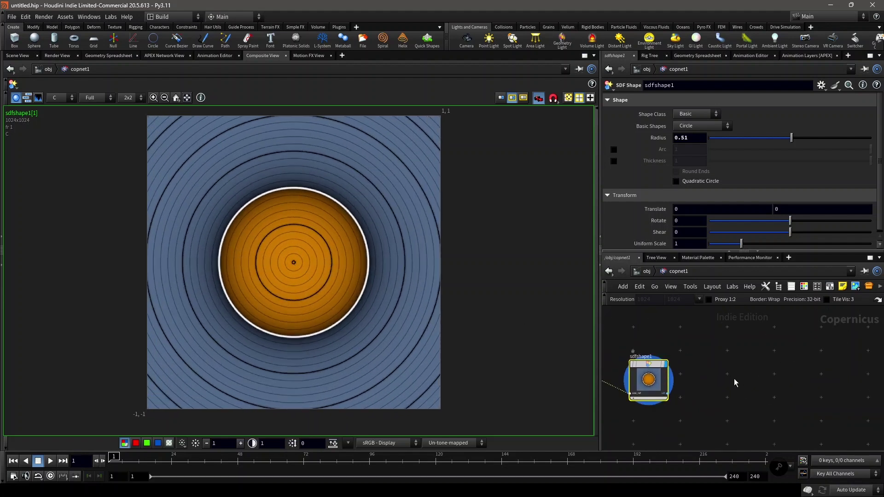
pyautogui.press('Tab')
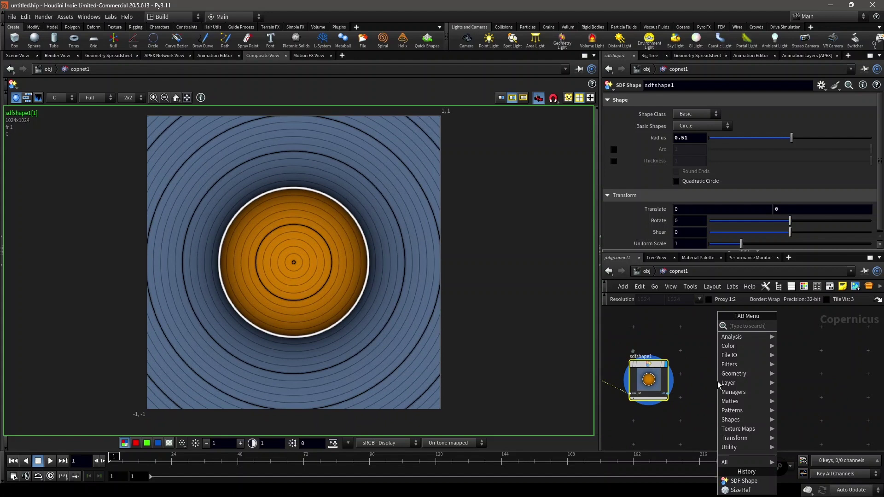
pyautogui.write('sdf to mono')
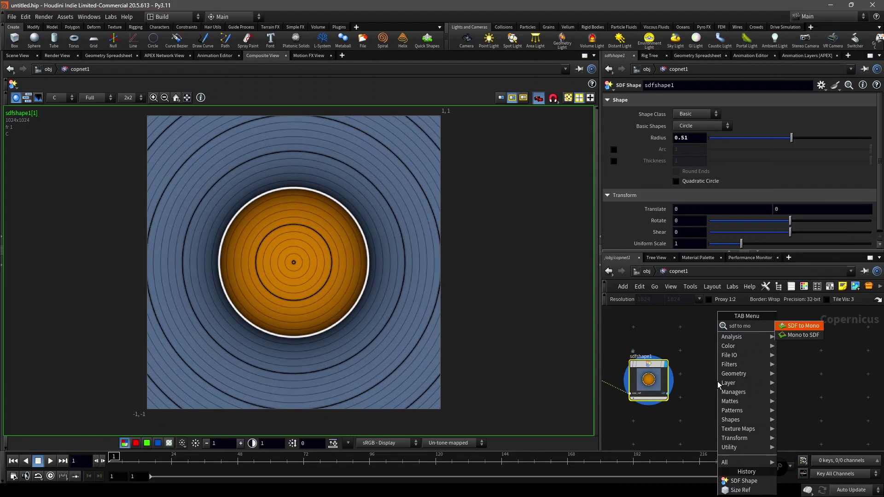
pyautogui.press('Return')
pyautogui.click(717, 381)
pyautogui.scroll(3, 734, 363)
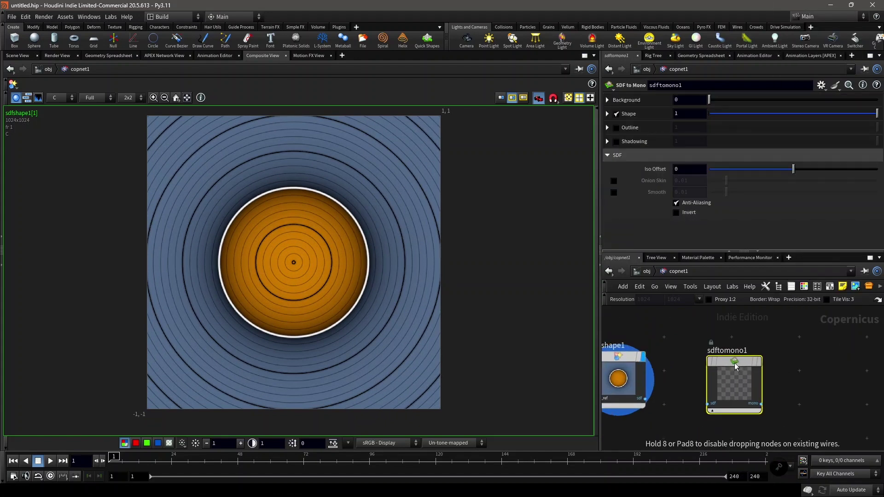
# Connect the SDF Shape output to the SDF to Mono node's sdf input and display the mono result
pyautogui.click(645, 398)
pyautogui.click(709, 399)
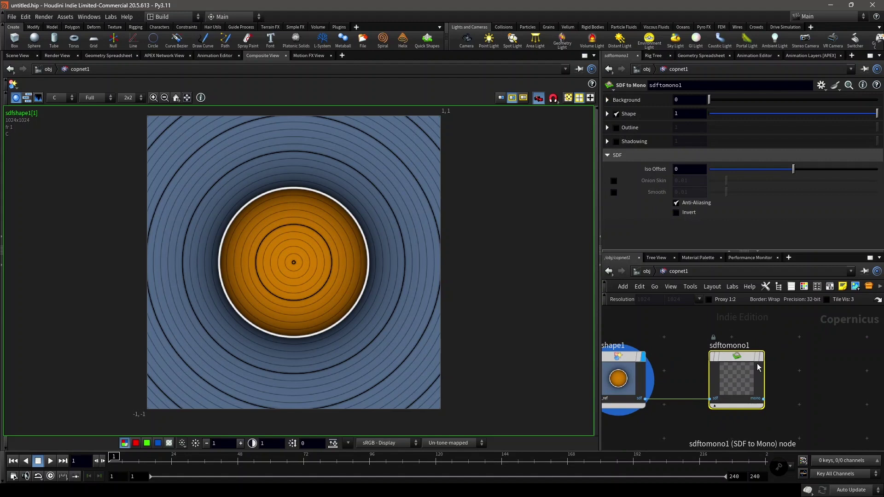
pyautogui.click(762, 360)
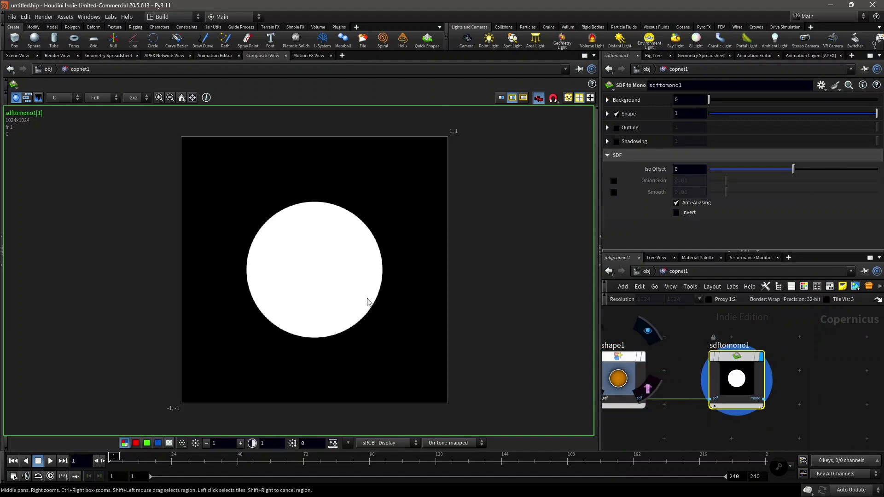
# Add a Streak Blur node after the SDF to Mono node
pyautogui.scroll(-5, 770, 365)
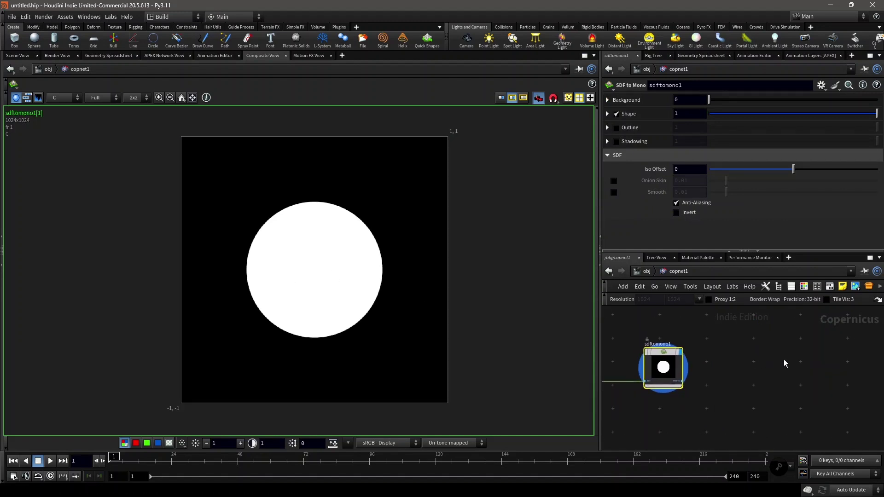
pyautogui.press('Tab')
pyautogui.write('streak')
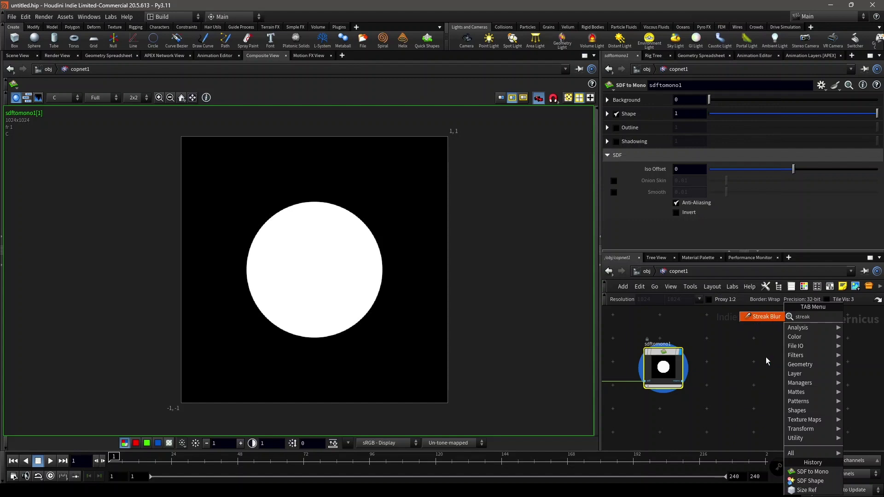
pyautogui.press('Return')
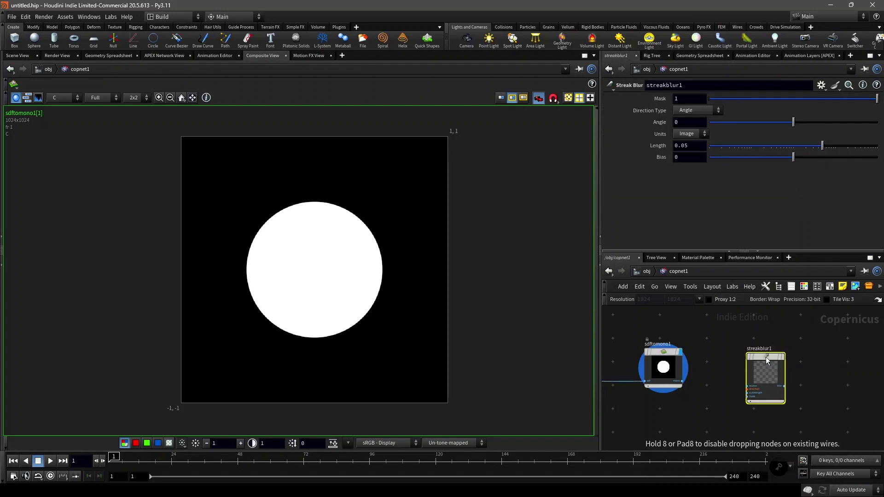
pyautogui.click(766, 357)
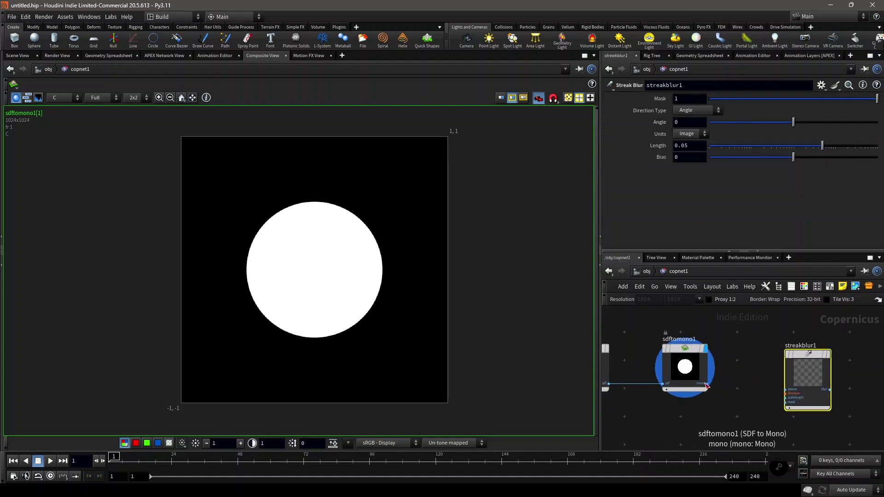
# Connect the SDF to Mono node's mono output to the source input of Streak Blur
pyautogui.click(707, 383)
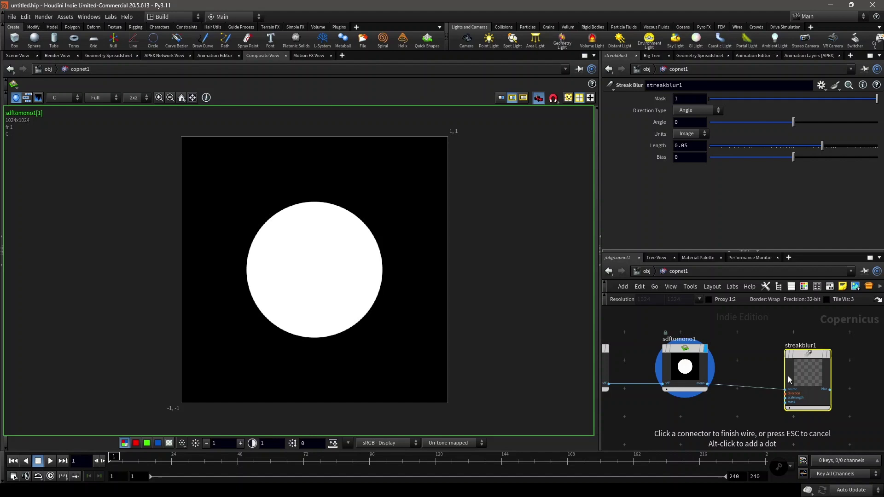
pyautogui.click(785, 389)
pyautogui.scroll(3, 745, 407)
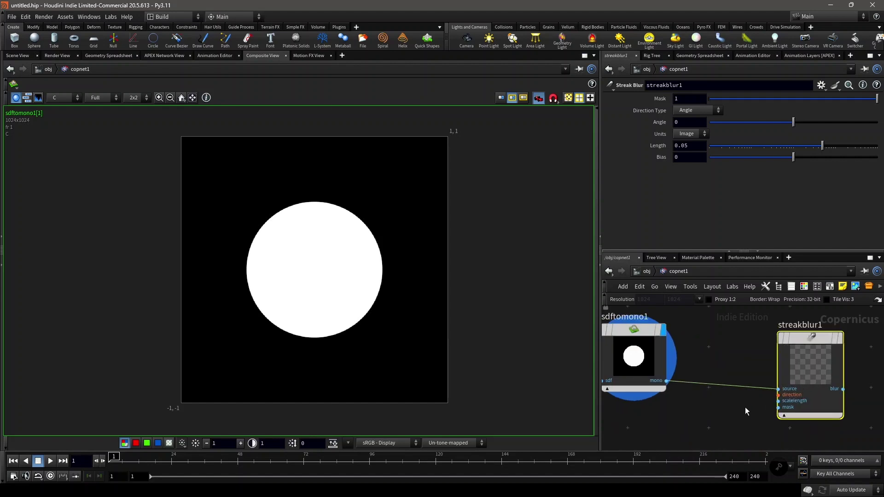
# Add a Fractal Noise node below the SDF to Mono and Streak Blur nodes
pyautogui.scroll(-4, 758, 391)
pyautogui.press('Tab')
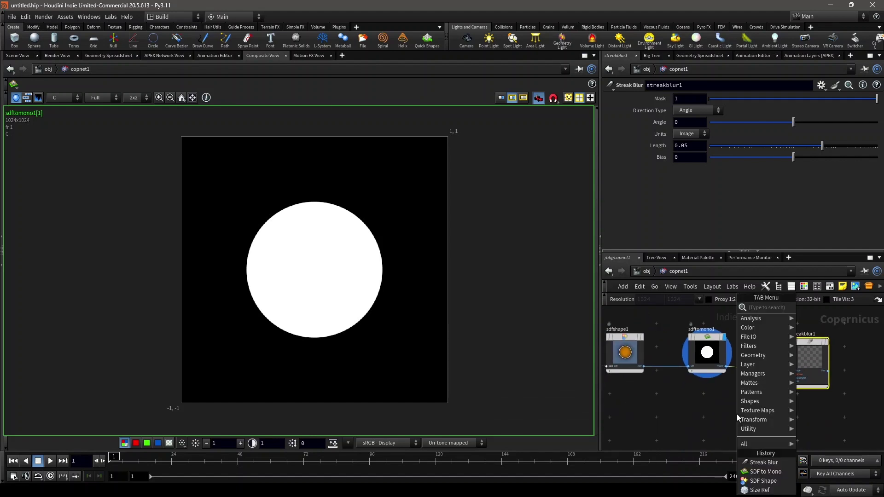
pyautogui.press('Escape')
pyautogui.press('Tab')
pyautogui.write('fr')
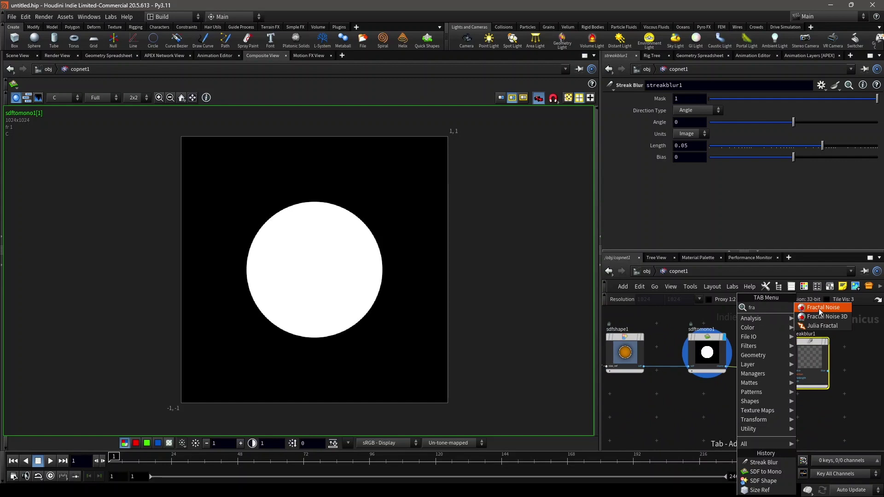
pyautogui.press('Return')
pyautogui.click(746, 409)
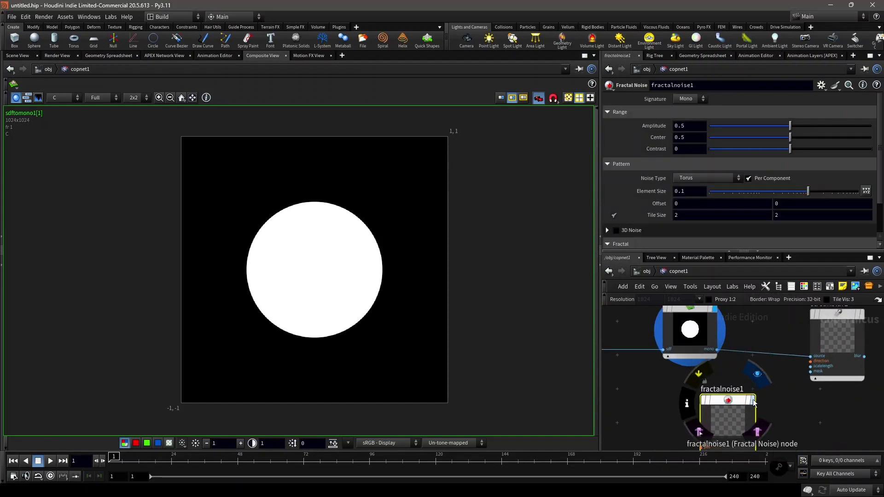
# Connect the Size Ref node to the Fractal Noise node's size_ref input and display the noise
pyautogui.scroll(-2, 679, 412)
pyautogui.scroll(2, 688, 405)
pyautogui.click(714, 422)
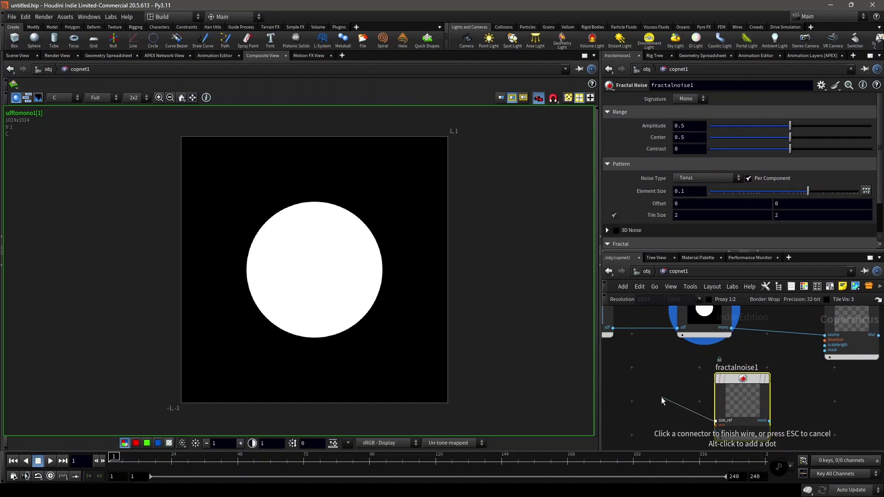
pyautogui.scroll(-3, 667, 375)
pyautogui.scroll(2, 678, 398)
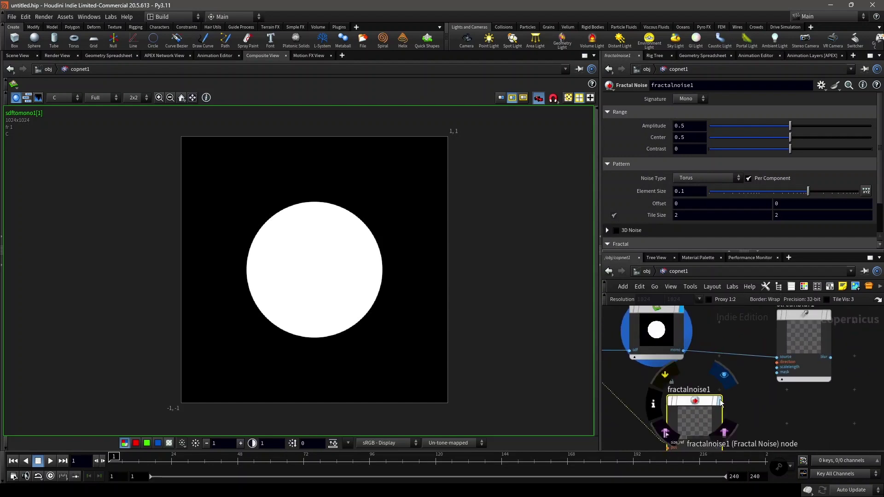
pyautogui.click(718, 400)
pyautogui.scroll(-3, 677, 399)
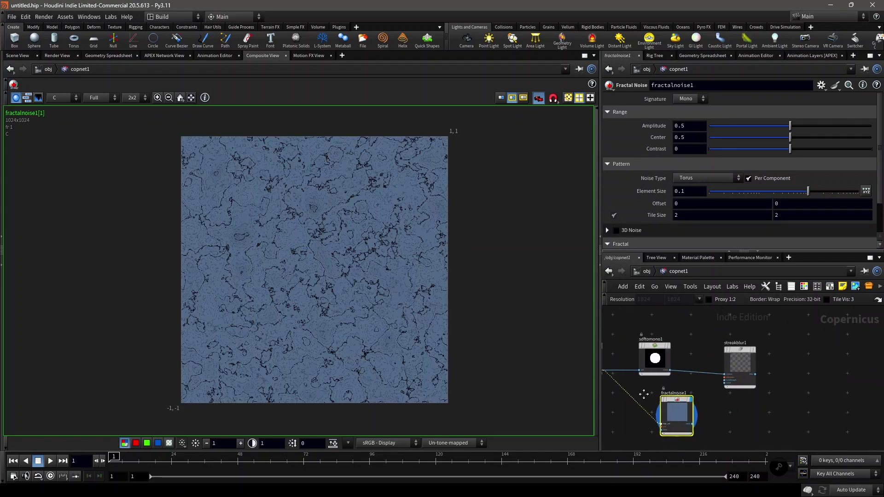
# Reposition the Fractal Noise node in the space beneath the SDF to Mono and Streak Blur nodes
pyautogui.moveTo(681, 398); pyautogui.dragTo(653, 402)
pyautogui.moveTo(652, 402); pyautogui.dragTo(731, 410, button='middle')
pyautogui.click(642, 358)
pyautogui.scroll(-3, 666, 403)
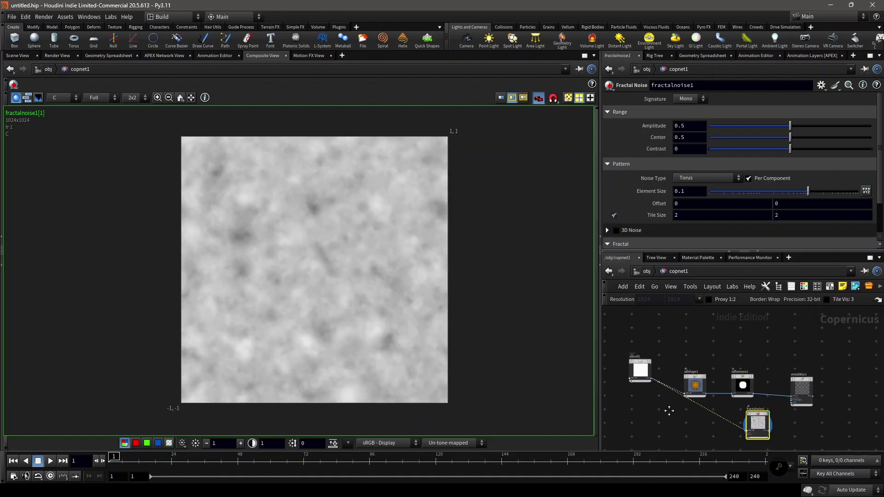
pyautogui.moveTo(768, 431); pyautogui.dragTo(717, 408, button='middle')
pyautogui.scroll(2, 718, 408)
pyautogui.moveTo(698, 387); pyautogui.dragTo(701, 402)
pyautogui.scroll(-2, 662, 393)
pyautogui.moveTo(661, 393)
pyautogui.mouseDown(button='middle')
pyautogui.moveTo(734, 408)
pyautogui.moveTo(676, 391)
pyautogui.mouseUp(button='middle')
pyautogui.scroll(4, 716, 396)
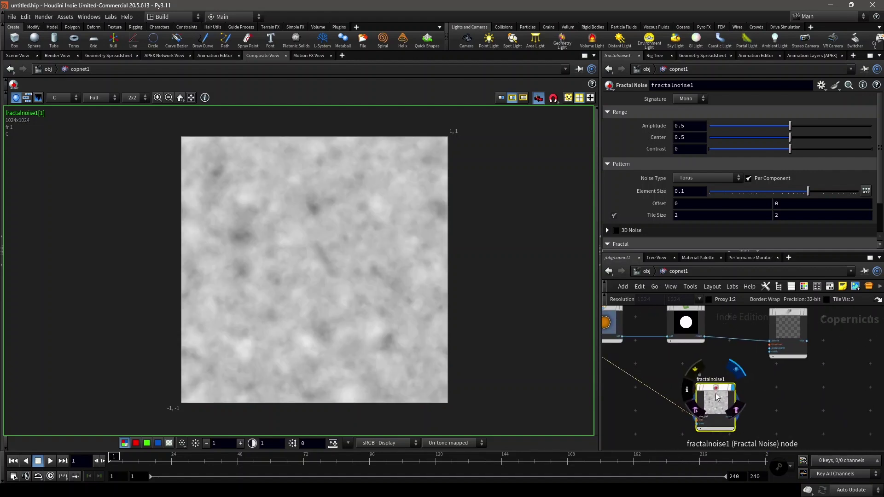
# Change the Fractal Noise signature to UV
pyautogui.click(693, 98)
pyautogui.click(680, 117)
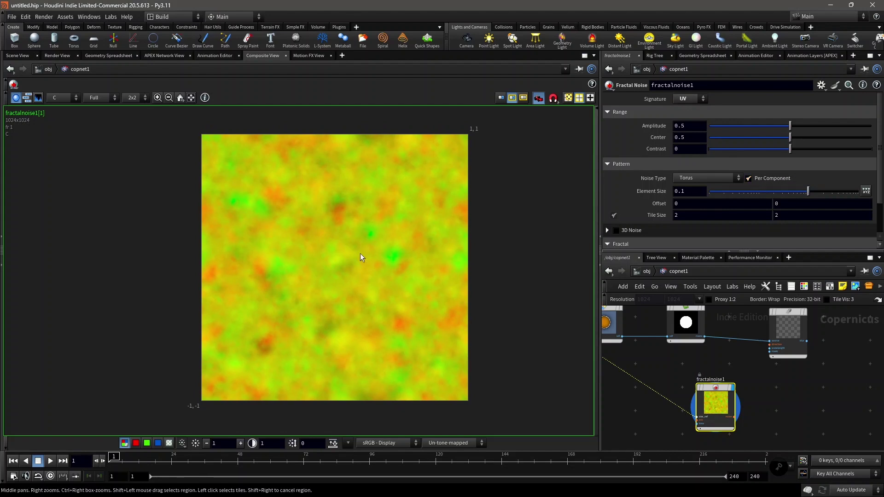
pyautogui.moveTo(411, 249); pyautogui.dragTo(412, 256, button='middle')
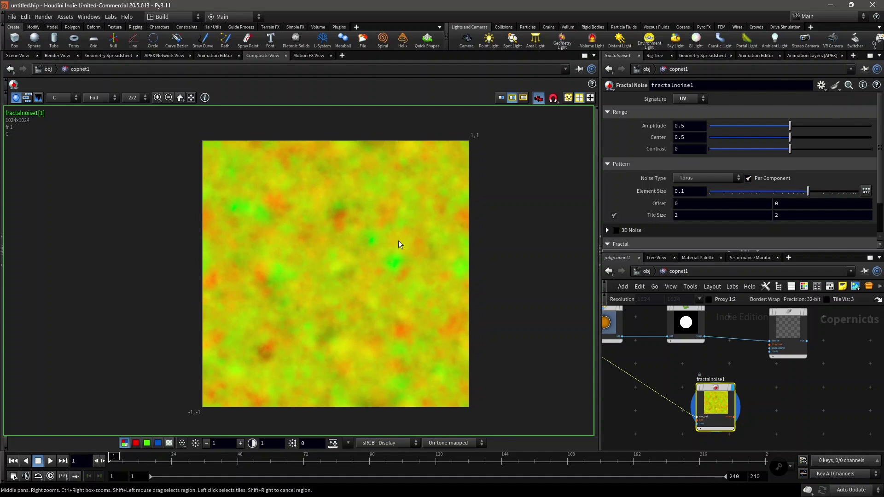
pyautogui.moveTo(736, 359)
pyautogui.mouseDown(button='middle')
pyautogui.moveTo(752, 351)
pyautogui.moveTo(744, 353)
pyautogui.mouseUp(button='middle')
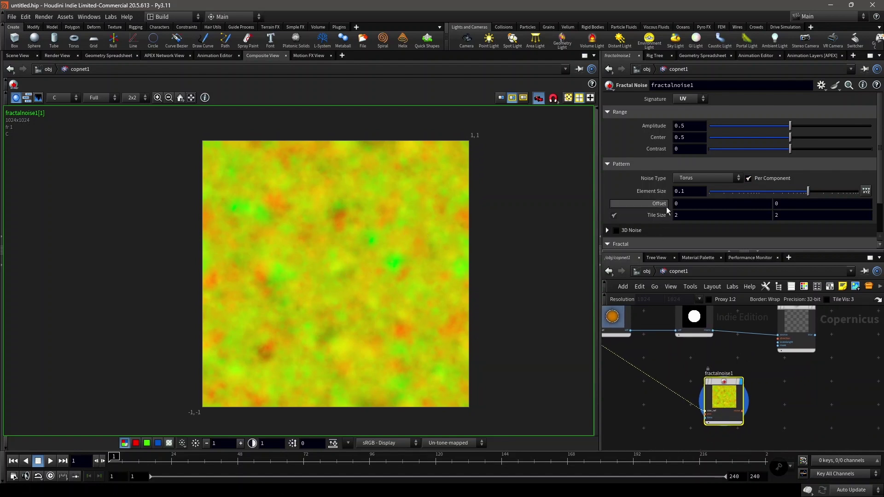
# Set the Fractal Noise to the Perlin noise type with an Element Size of about 0.315
pyautogui.moveTo(821, 190)
pyautogui.mouseDown()
pyautogui.moveTo(813, 191)
pyautogui.moveTo(832, 193)
pyautogui.mouseUp()
pyautogui.click(676, 179)
pyautogui.click(708, 199)
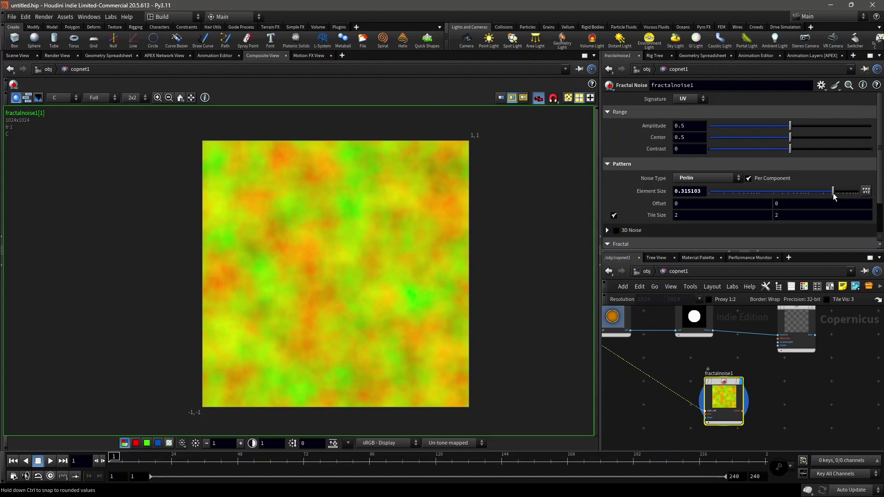
# Place the Fractal Noise node under SDF to Mono and connect its noise output to Streak Blur's direction input
pyautogui.scroll(-2, 790, 362)
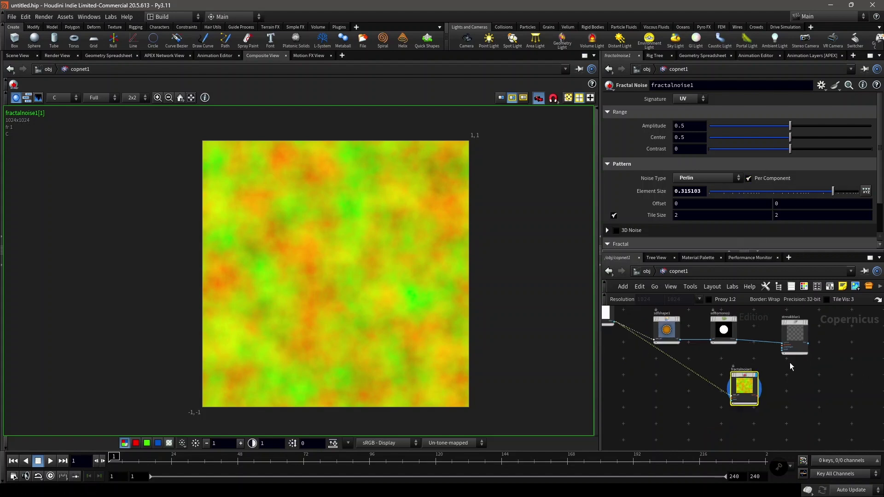
pyautogui.moveTo(789, 363)
pyautogui.mouseDown(button='middle')
pyautogui.moveTo(763, 379)
pyautogui.moveTo(791, 379)
pyautogui.mouseUp(button='middle')
pyautogui.scroll(2, 763, 373)
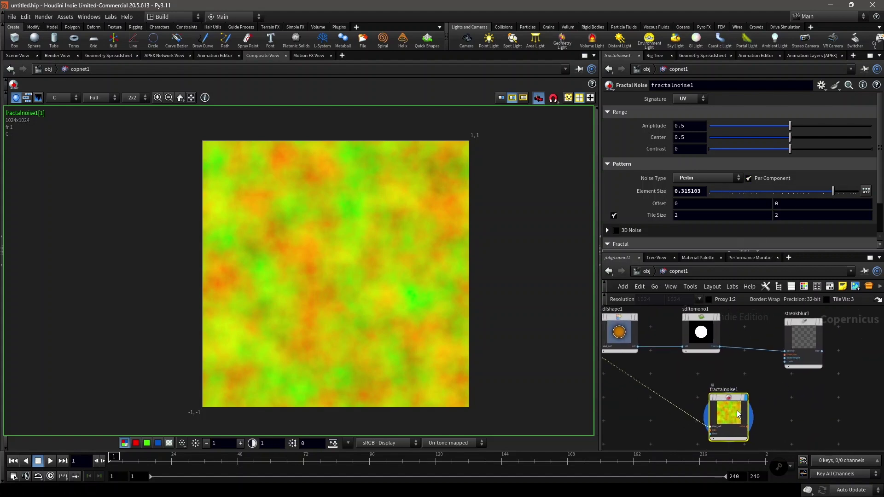
pyautogui.moveTo(731, 415); pyautogui.dragTo(700, 399)
pyautogui.click(720, 413)
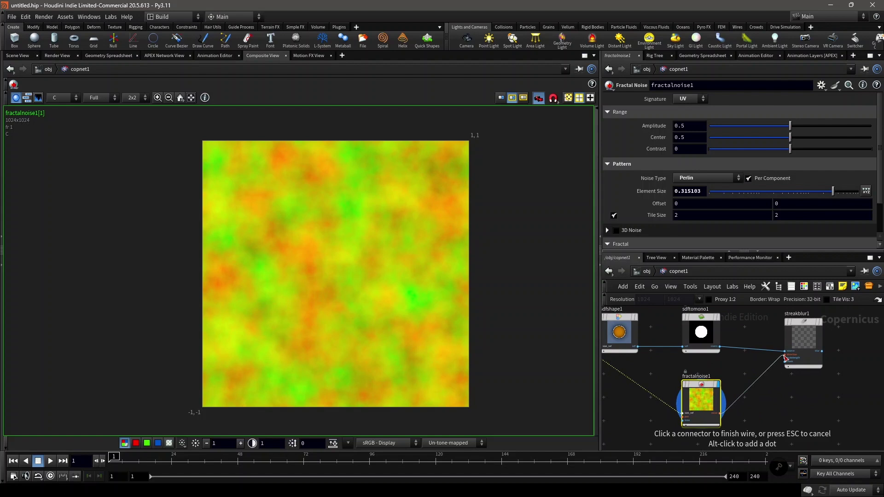
pyautogui.click(787, 357)
# Display the Streak Blur result and set its Length to 2.7
pyautogui.scroll(4, 821, 355)
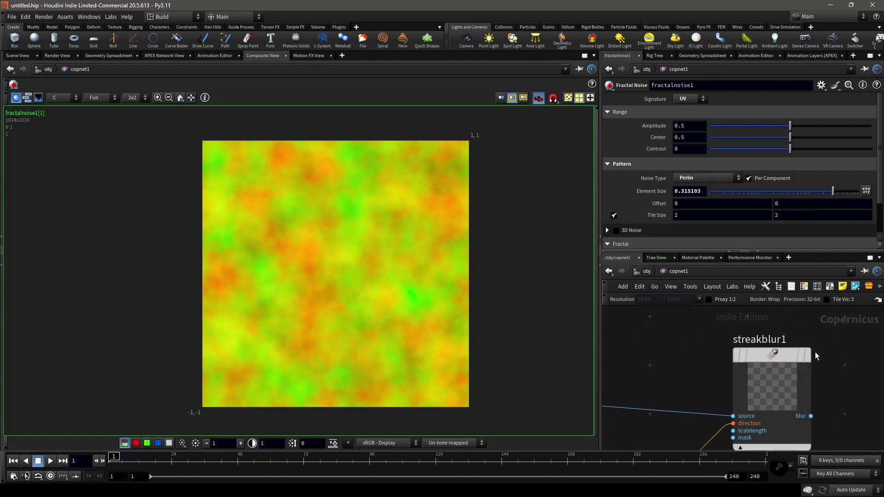
pyautogui.click(809, 355)
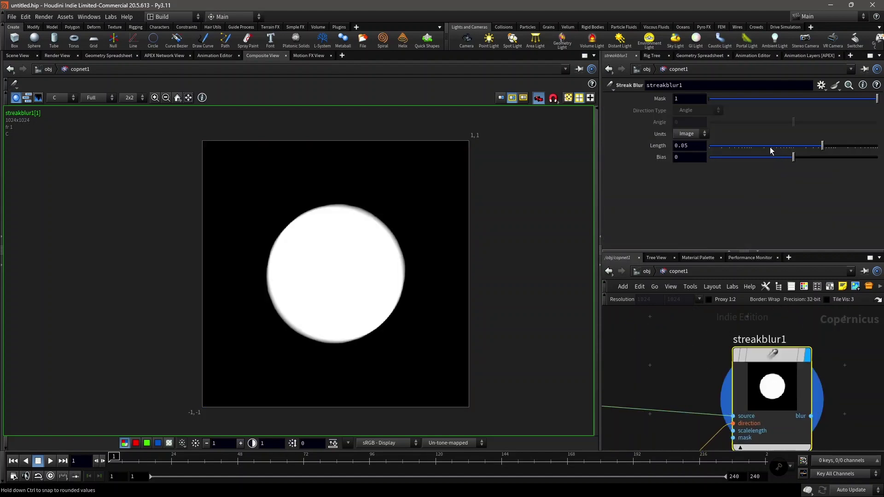
pyautogui.moveTo(770, 149)
pyautogui.mouseDown()
pyautogui.moveTo(703, 150)
pyautogui.moveTo(879, 148)
pyautogui.mouseUp()
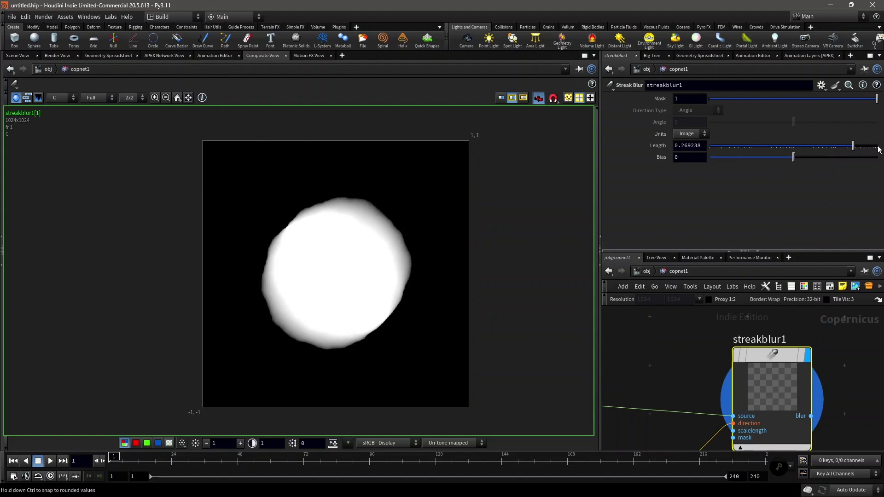
pyautogui.moveTo(673, 146); pyautogui.dragTo(748, 146, button='middle')
pyautogui.scroll(-5, 722, 368)
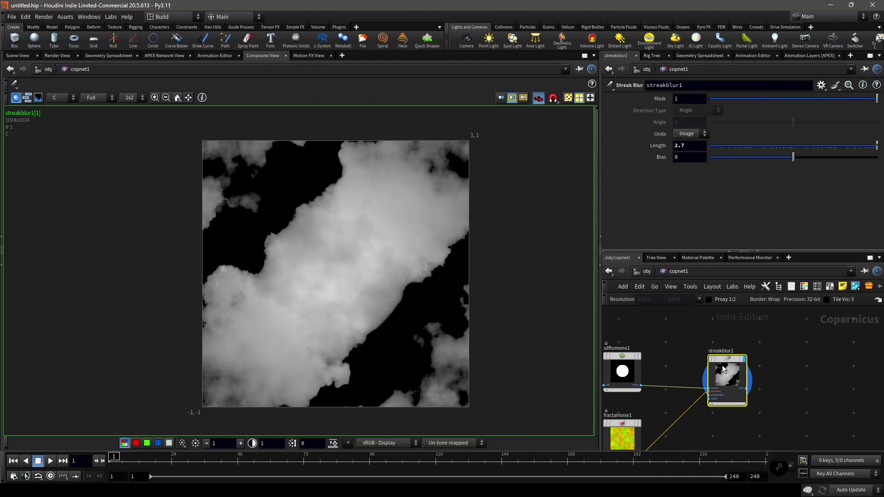
pyautogui.moveTo(723, 369); pyautogui.dragTo(719, 365)
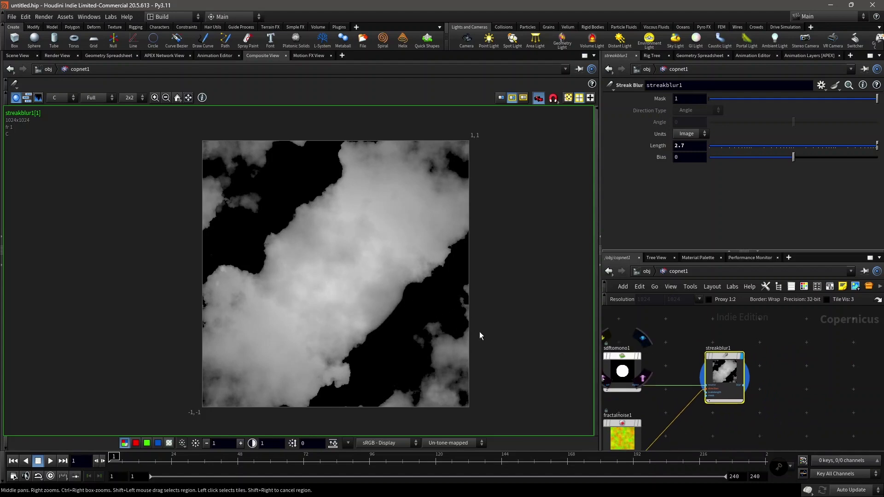
pyautogui.moveTo(792, 353)
pyautogui.mouseDown(button='middle')
pyautogui.moveTo(772, 357)
pyautogui.moveTo(788, 356)
pyautogui.mouseUp(button='middle')
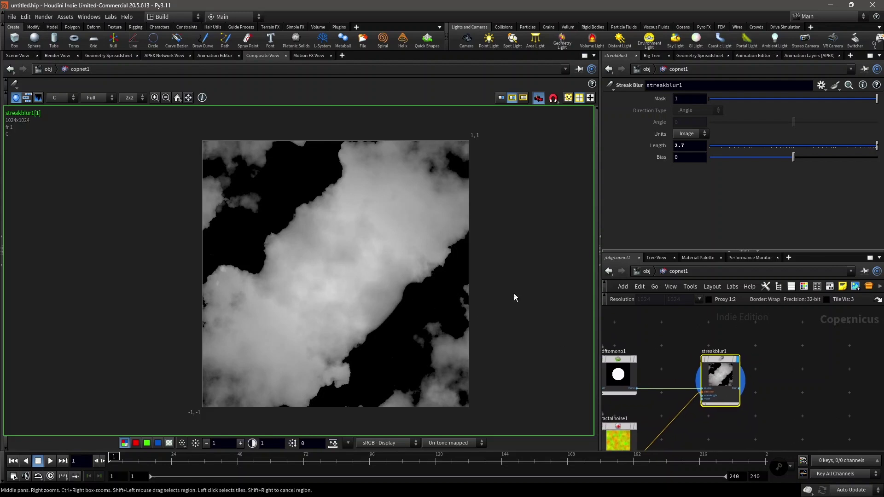
# Add a Height to Ambient Occlusion node after the Streak Blur node
pyautogui.scroll(2, 738, 374)
pyautogui.press('Tab')
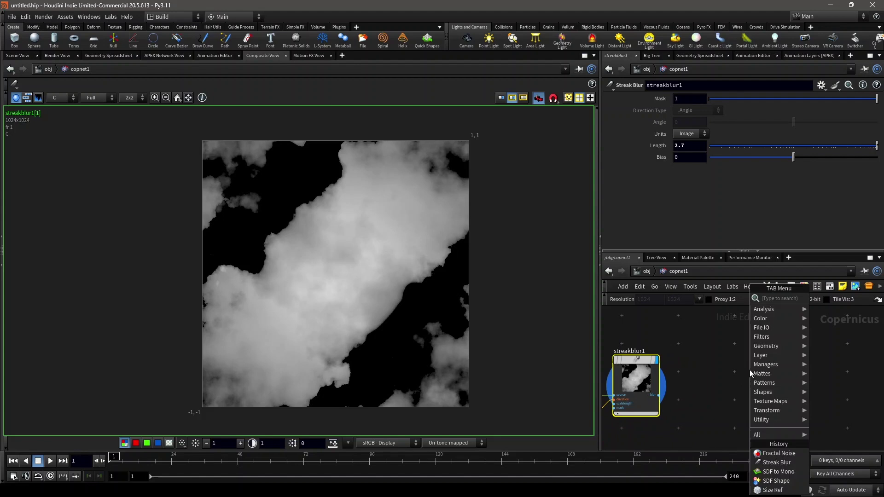
pyautogui.write('hei')
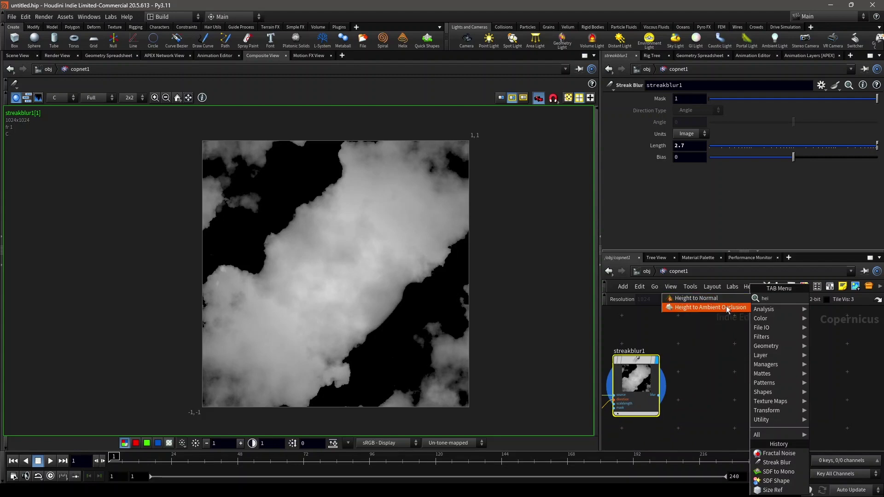
pyautogui.click(719, 307)
pyautogui.click(755, 369)
pyautogui.scroll(2, 700, 395)
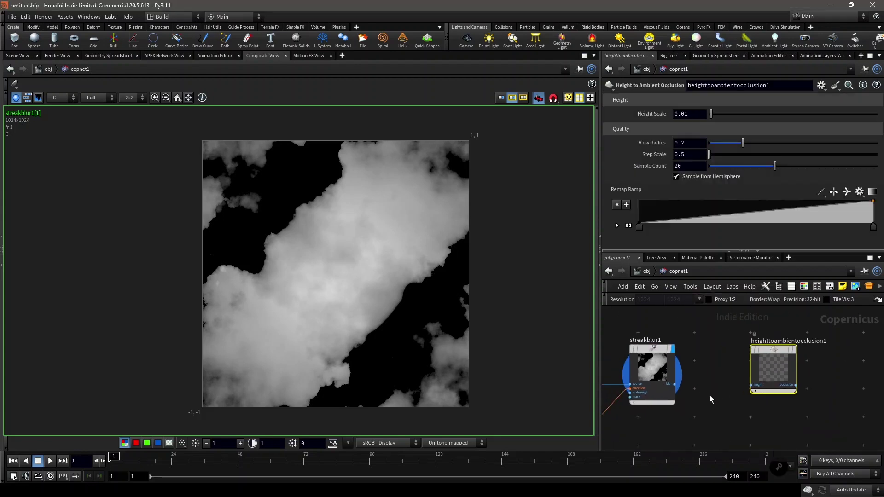
# Connect the Streak Blur node's blur output to the height input of Height to Ambient Occlusion
pyautogui.click(671, 383)
pyautogui.click(787, 389)
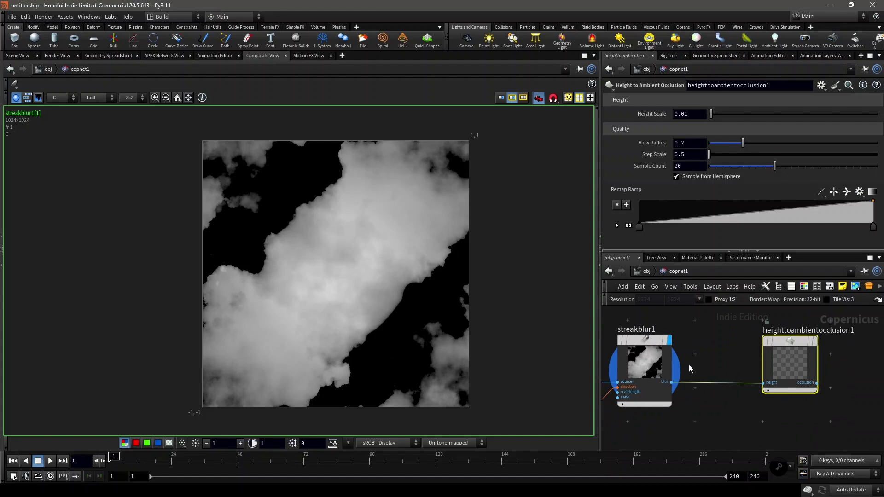
pyautogui.moveTo(651, 380); pyautogui.dragTo(676, 391, button='middle')
pyautogui.scroll(-2, 758, 371)
pyautogui.moveTo(781, 370); pyautogui.dragTo(741, 372, button='middle')
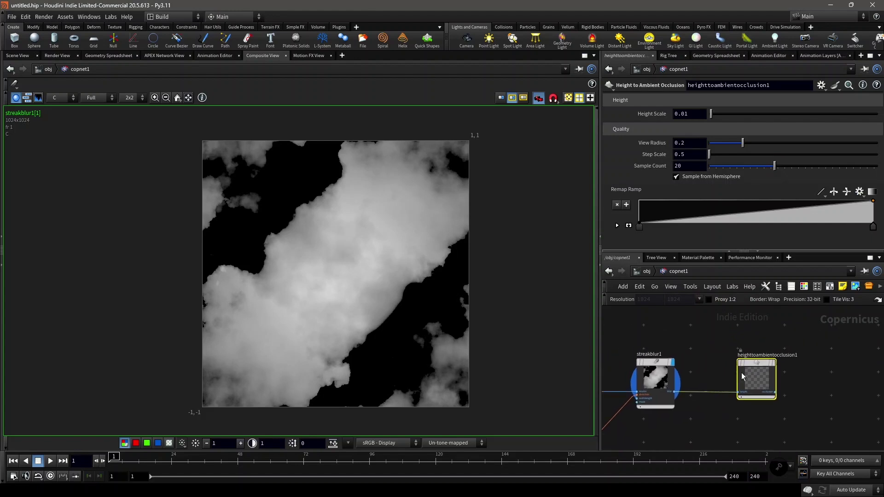
# Display the Height to Ambient Occlusion result and set its Height Scale to 0.877
pyautogui.scroll(3, 753, 373)
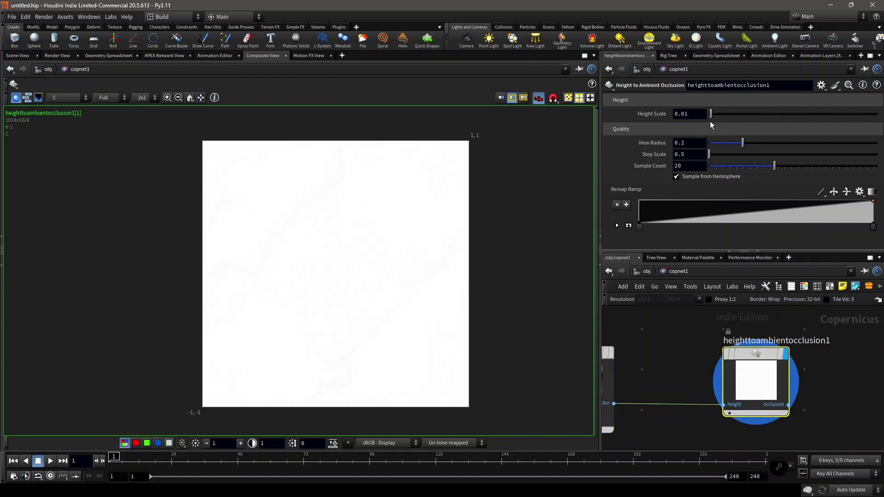
pyautogui.moveTo(711, 116); pyautogui.dragTo(849, 117)
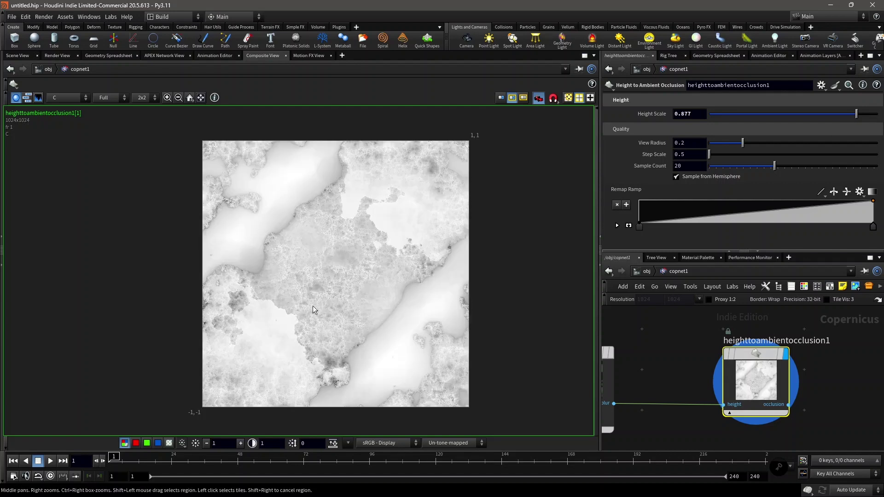
# Set the ambient occlusion Sample Count to 1 and turn off Sample from Hemisphere
pyautogui.moveTo(695, 166); pyautogui.dragTo(654, 166)
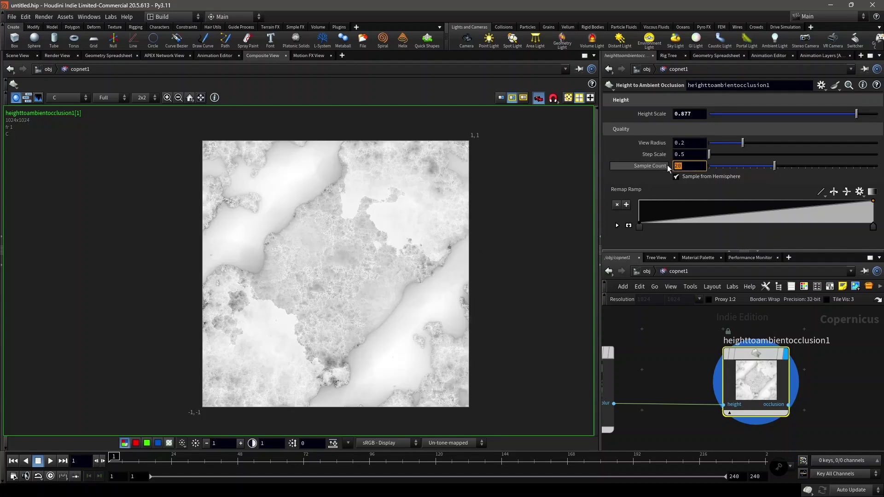
pyautogui.click(646, 181)
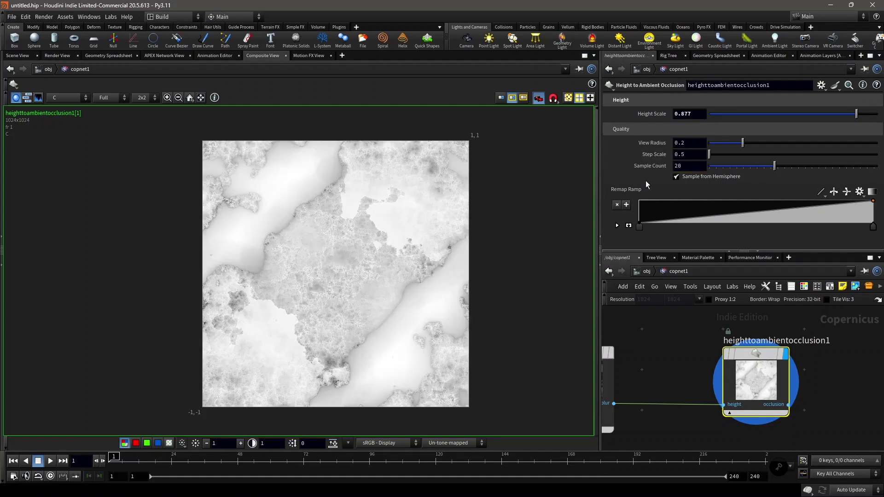
pyautogui.click(688, 165)
pyautogui.write('1')
pyautogui.press('Return')
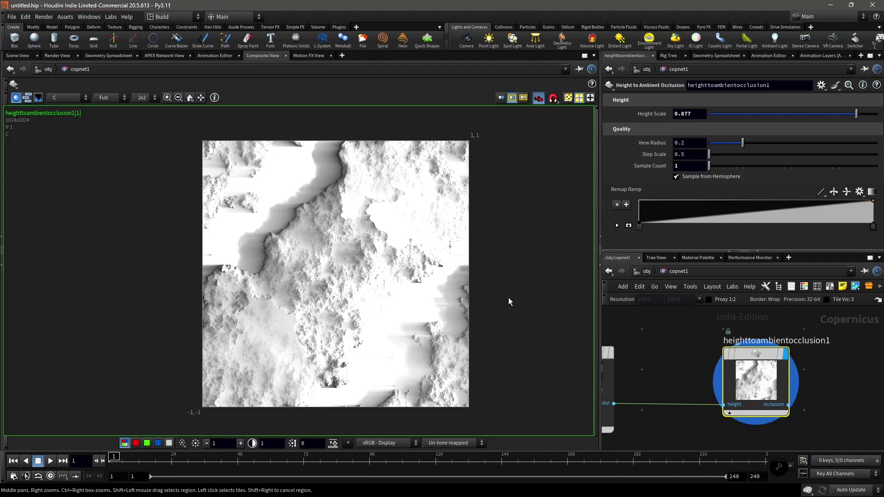
pyautogui.click(688, 178)
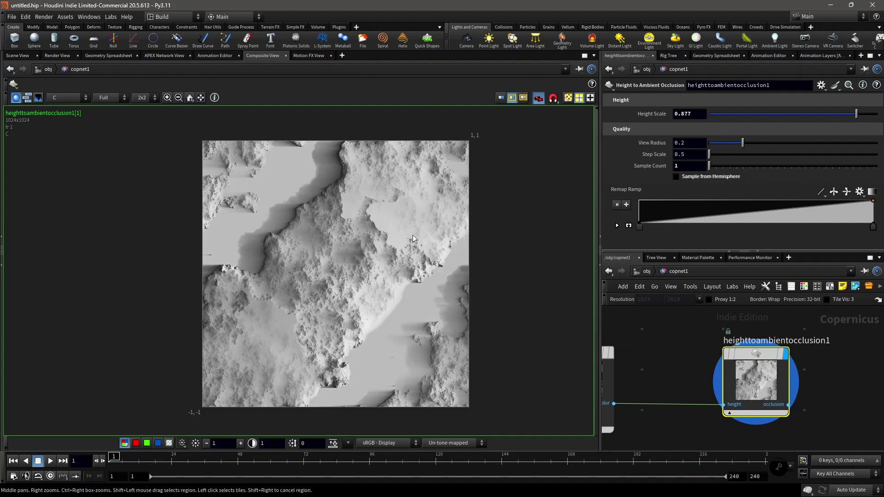
# Raise the ambient occlusion View Radius to 0.269
pyautogui.scroll(3, 412, 235)
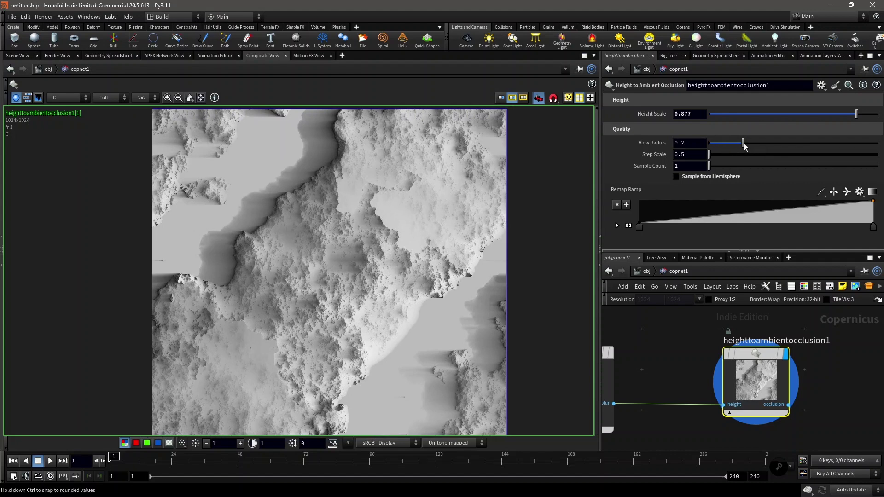
pyautogui.moveTo(743, 147); pyautogui.dragTo(748, 147)
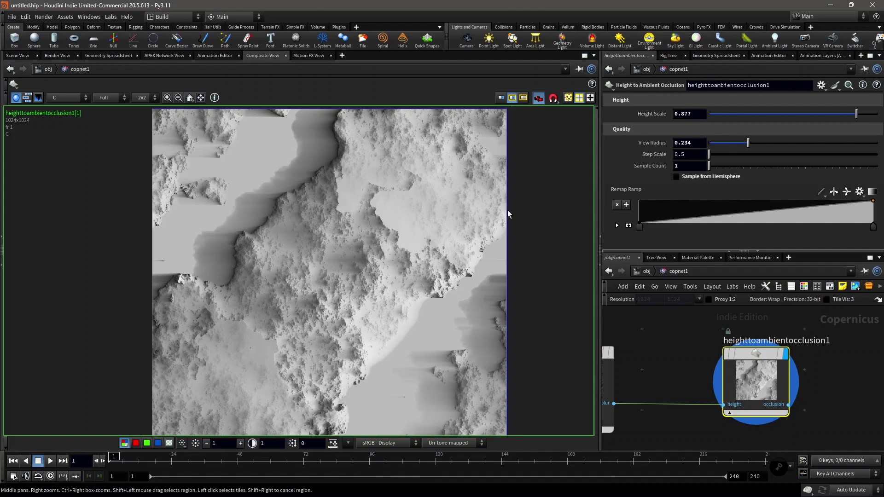
pyautogui.moveTo(747, 146)
pyautogui.mouseDown()
pyautogui.moveTo(768, 141)
pyautogui.moveTo(742, 144)
pyautogui.moveTo(765, 144)
pyautogui.moveTo(753, 143)
pyautogui.mouseUp()
pyautogui.scroll(-3, 816, 352)
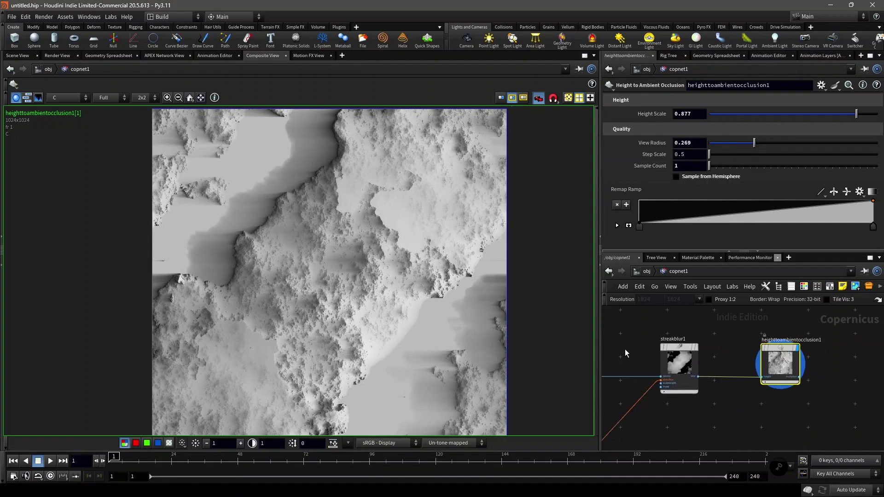
# Reduce the Streak Blur node's Length to 1
pyautogui.scroll(-2, 440, 240)
pyautogui.moveTo(440, 239); pyautogui.dragTo(440, 237, button='middle')
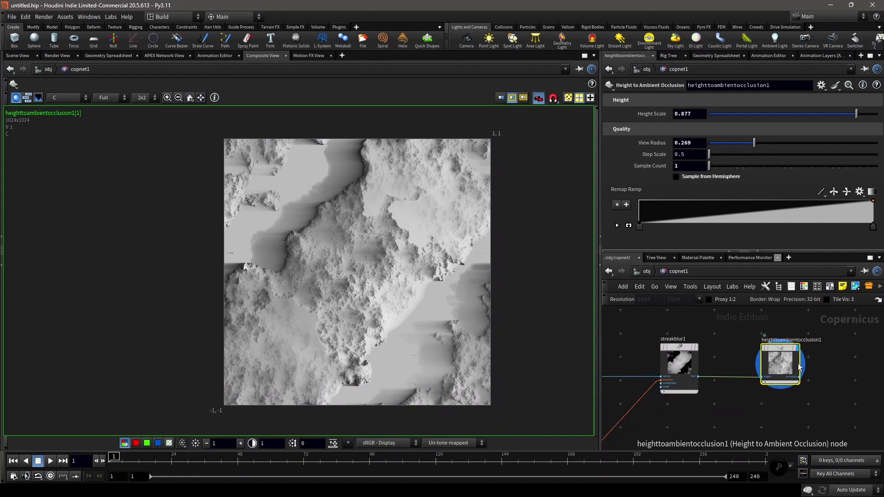
pyautogui.scroll(-2, 778, 366)
pyautogui.moveTo(750, 364)
pyautogui.mouseDown(button='middle')
pyautogui.moveTo(771, 358)
pyautogui.moveTo(780, 380)
pyautogui.mouseUp(button='middle')
pyautogui.click(754, 358)
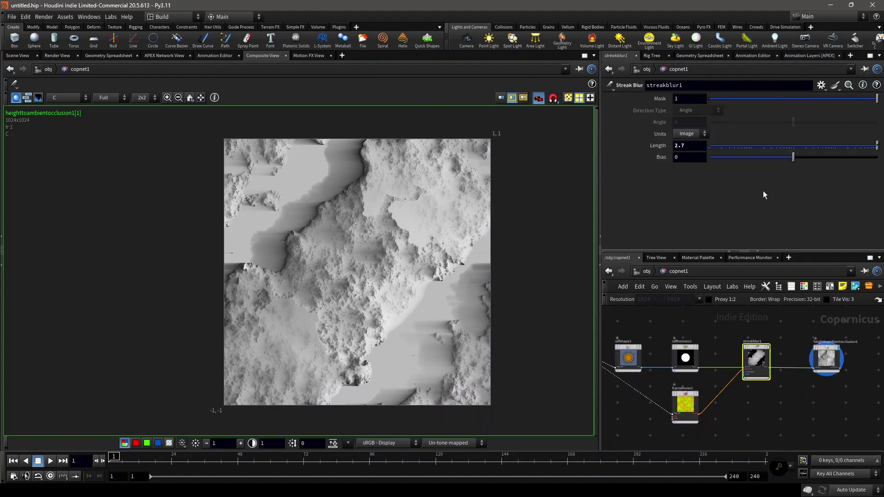
pyautogui.moveTo(877, 147)
pyautogui.mouseDown()
pyautogui.moveTo(808, 147)
pyautogui.moveTo(877, 147)
pyautogui.mouseUp()
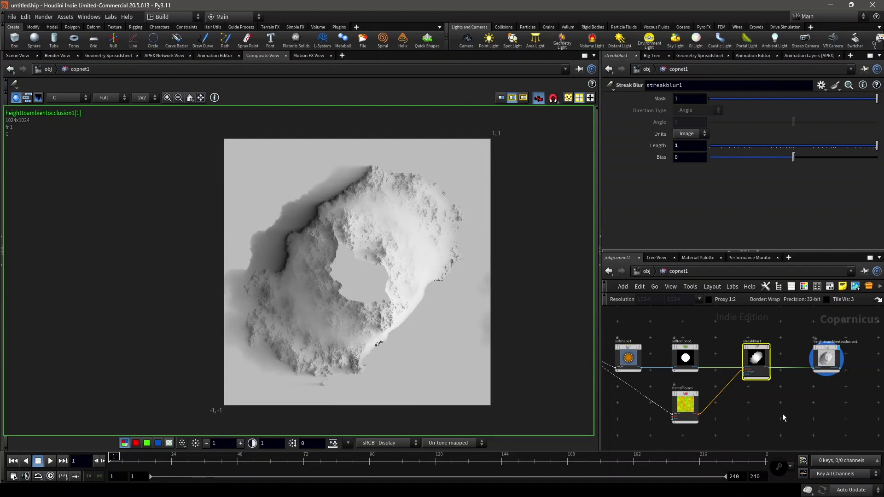
# Change the Fractal Noise node's Noise Type to White (Random)
pyautogui.scroll(4, 773, 409)
pyautogui.click(737, 373)
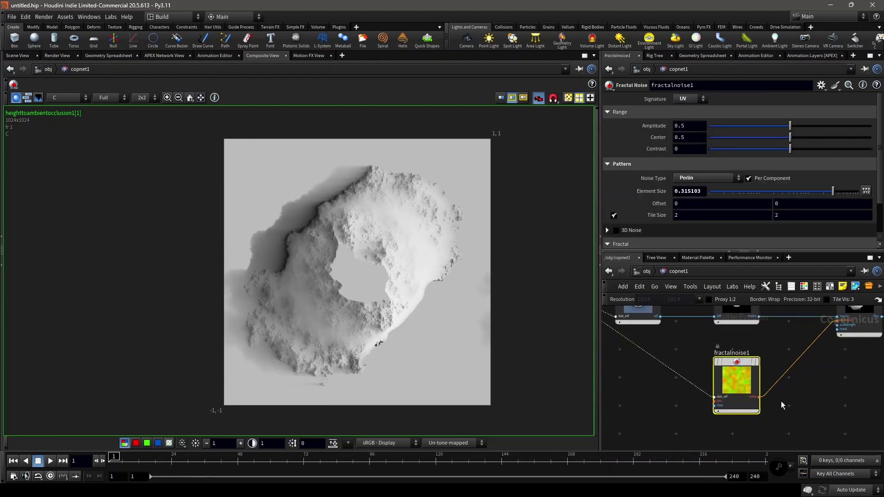
pyautogui.scroll(-4, 796, 375)
pyautogui.moveTo(796, 378); pyautogui.dragTo(811, 403, button='middle')
pyautogui.scroll(3, 785, 400)
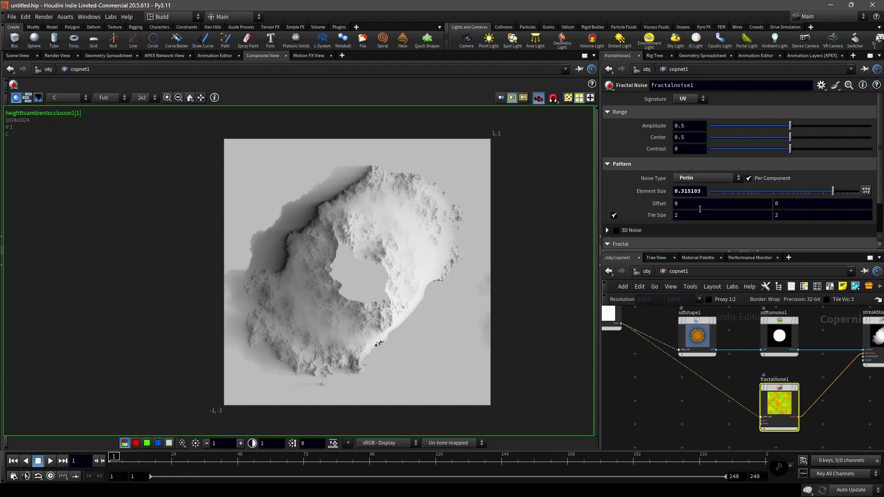
pyautogui.click(692, 180)
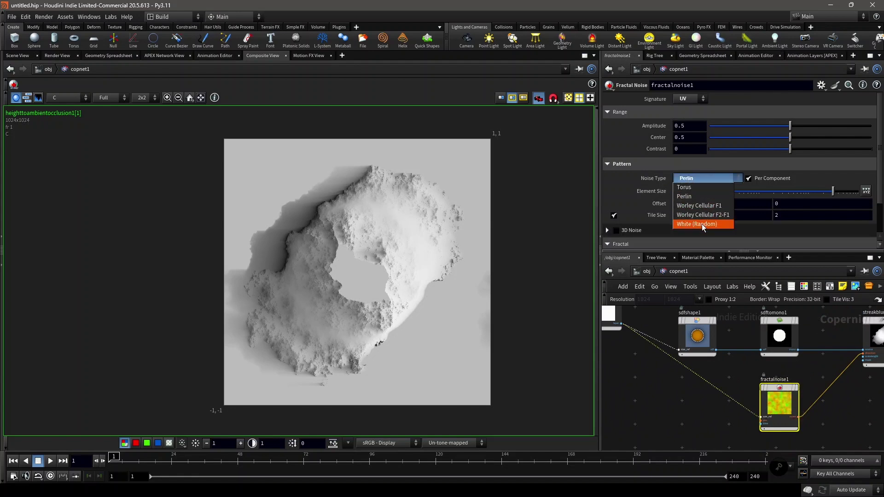
pyautogui.click(706, 224)
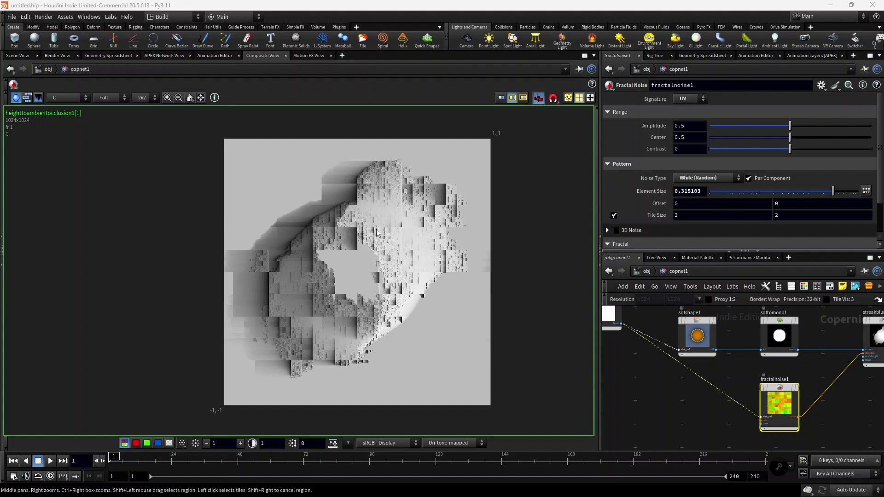
# Lower the Fractal Noise node's Element Size to about 0.089
pyautogui.scroll(-2, 663, 380)
pyautogui.moveTo(672, 380); pyautogui.dragTo(654, 388, button='middle')
pyautogui.scroll(2, 781, 361)
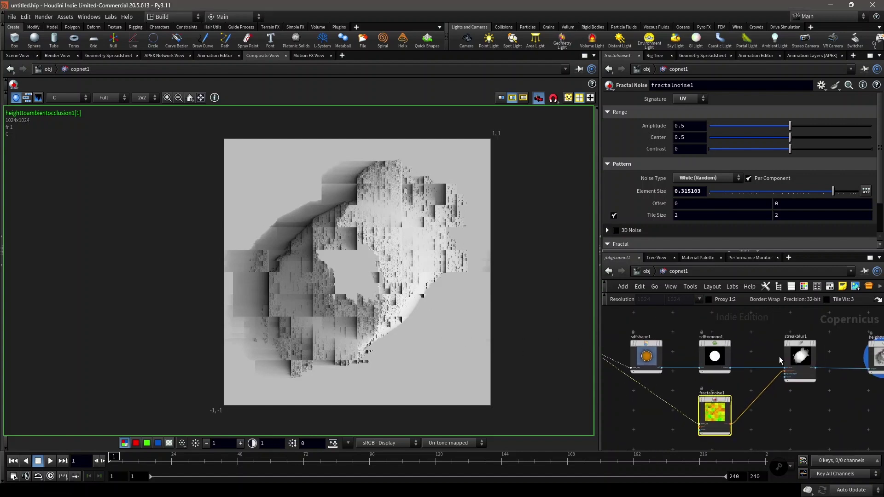
pyautogui.click(793, 350)
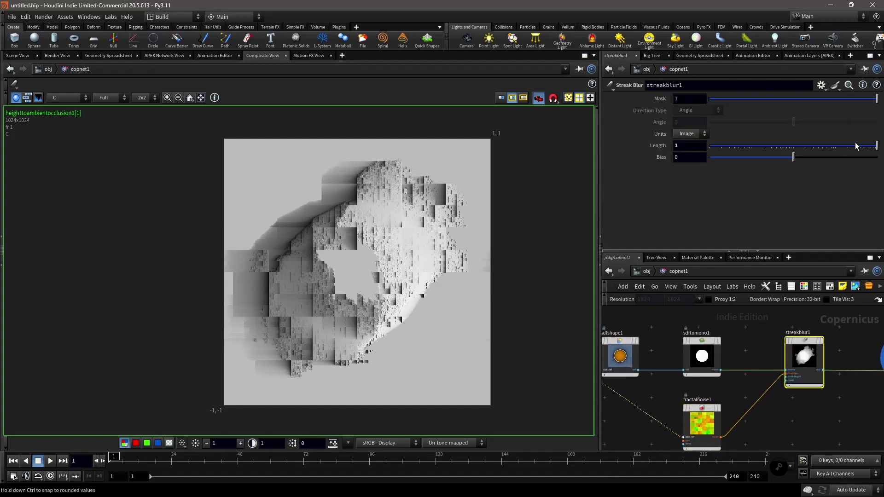
pyautogui.click(715, 412)
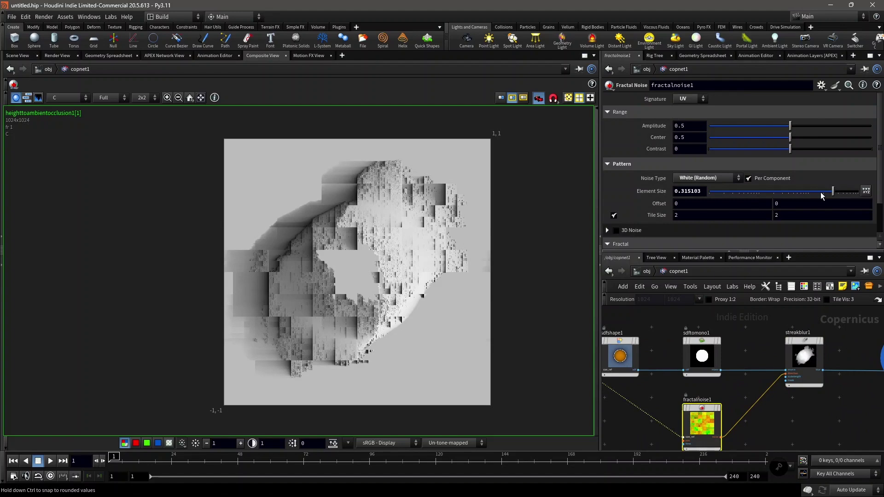
pyautogui.moveTo(822, 196); pyautogui.dragTo(805, 193)
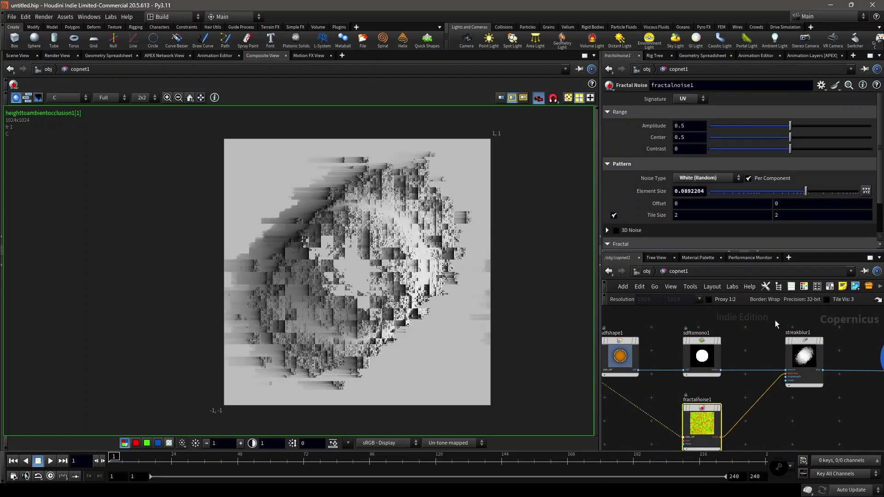
# Increase the Streak Blur node's Length to 1.4
pyautogui.click(796, 358)
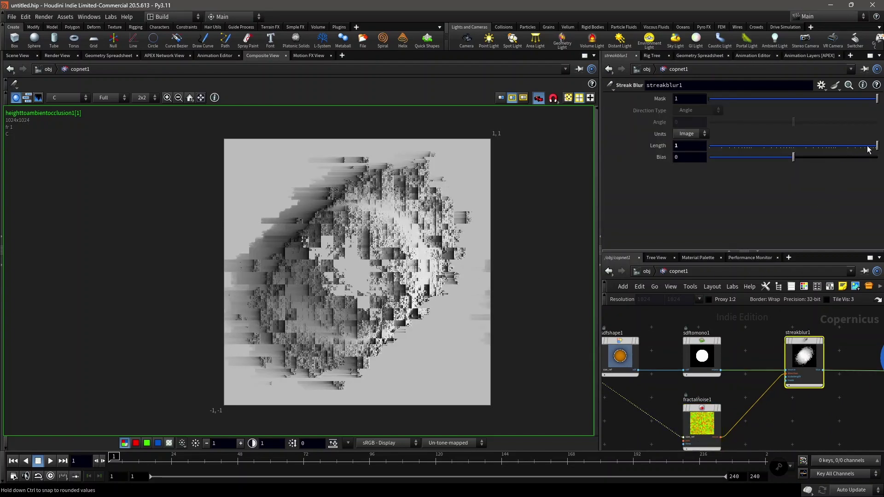
pyautogui.moveTo(869, 147)
pyautogui.mouseDown()
pyautogui.moveTo(819, 148)
pyautogui.moveTo(883, 165)
pyautogui.mouseUp()
pyautogui.moveTo(683, 146)
pyautogui.mouseDown(button='middle')
pyautogui.moveTo(731, 151)
pyautogui.moveTo(704, 152)
pyautogui.mouseUp(button='middle')
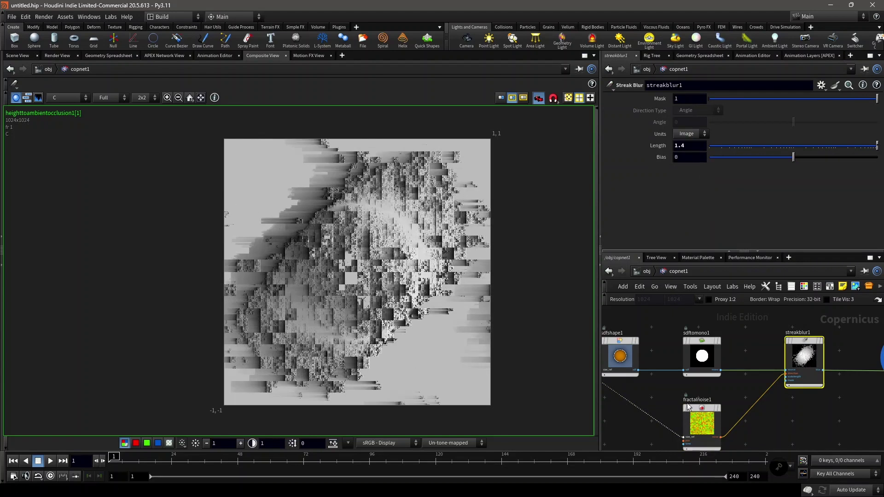
# Switch the Fractal Noise node's Noise Type to Worley Cellular F2-F1
pyautogui.scroll(-2, 746, 373)
pyautogui.moveTo(706, 392); pyautogui.dragTo(713, 392)
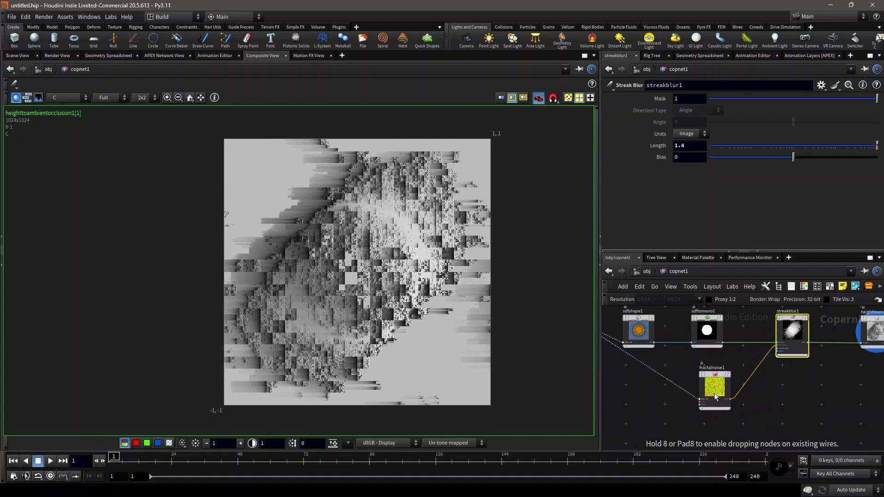
pyautogui.moveTo(679, 406); pyautogui.dragTo(709, 405, button='middle')
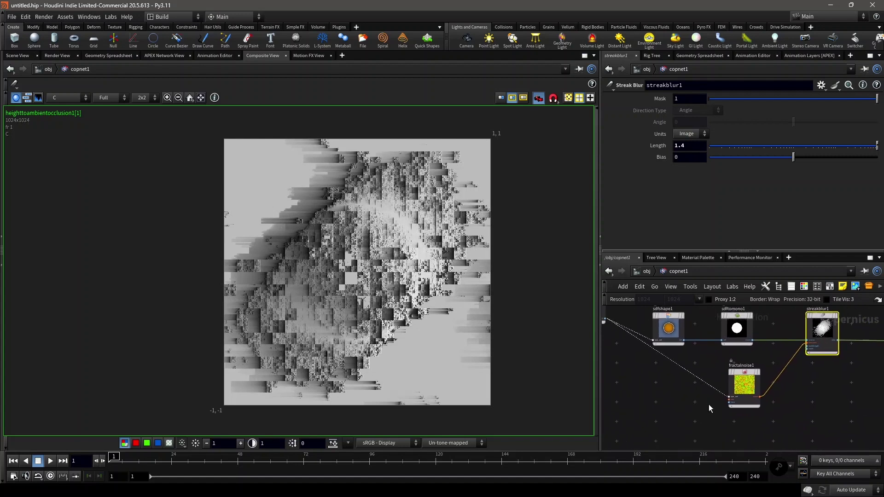
pyautogui.scroll(5, 732, 389)
pyautogui.click(735, 385)
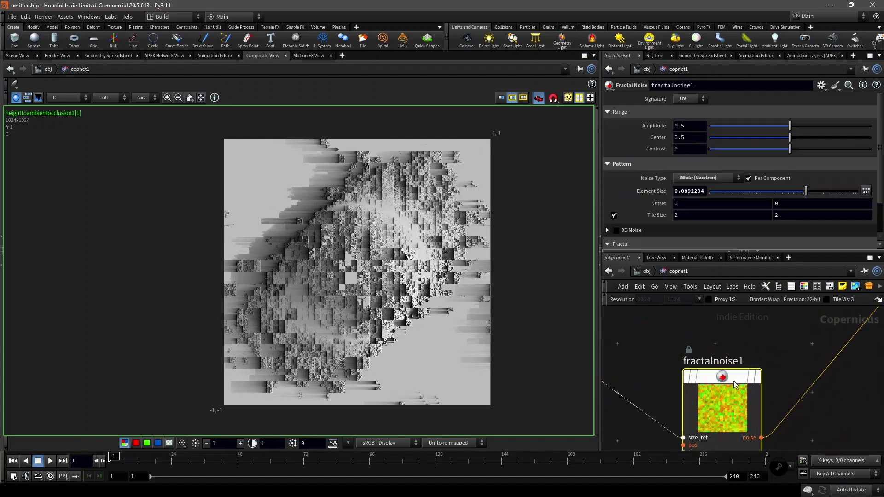
pyautogui.click(704, 179)
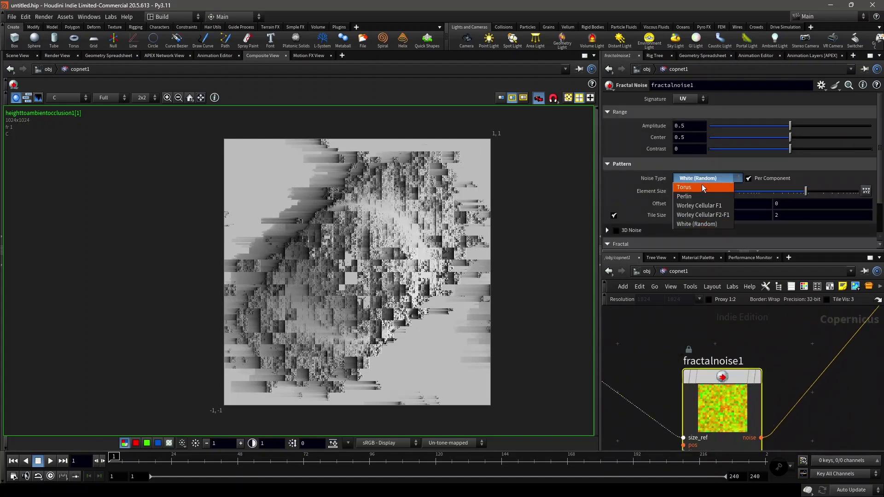
pyautogui.click(716, 217)
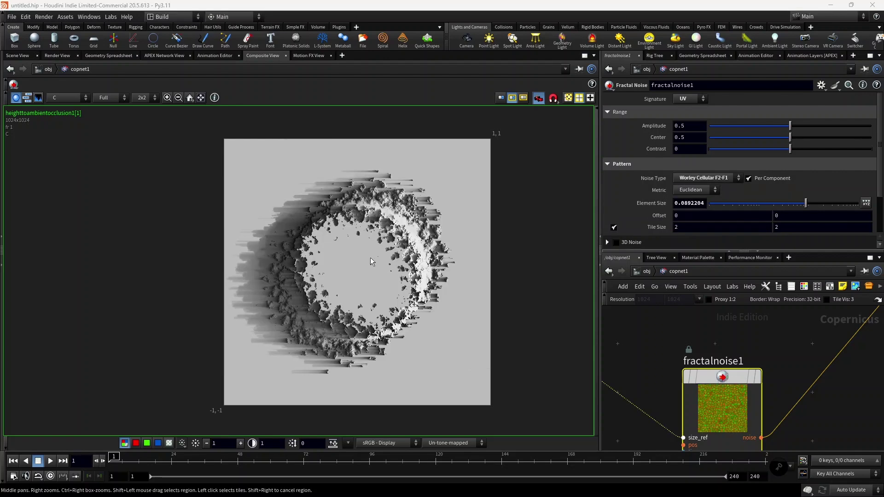
# Display the Streak Blur result and move the Height to Ambient Occlusion node slightly higher in the network
pyautogui.scroll(1, 398, 244)
pyautogui.scroll(-3, 779, 338)
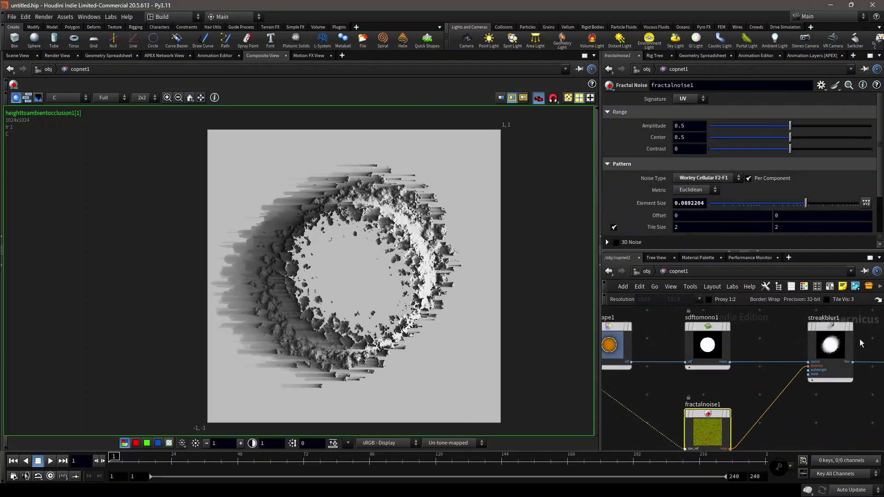
pyautogui.scroll(2, 860, 339)
pyautogui.moveTo(859, 338); pyautogui.dragTo(809, 350, button='middle')
pyautogui.click(803, 340)
pyautogui.moveTo(862, 349)
pyautogui.mouseDown(button='middle')
pyautogui.moveTo(814, 357)
pyautogui.moveTo(830, 353)
pyautogui.mouseUp(button='middle')
pyautogui.scroll(-3, 814, 358)
pyautogui.moveTo(813, 357); pyautogui.dragTo(812, 332)
pyautogui.moveTo(775, 365); pyautogui.dragTo(797, 374, button='middle')
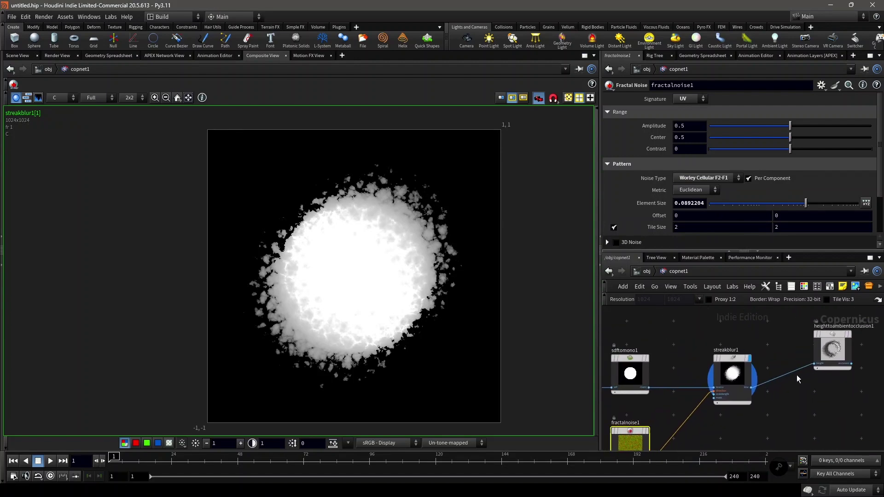
# Raise the Worley Fractal Noise's Element Size to about 0.159
pyautogui.moveTo(717, 405); pyautogui.dragTo(748, 368, button='middle')
pyautogui.click(763, 340)
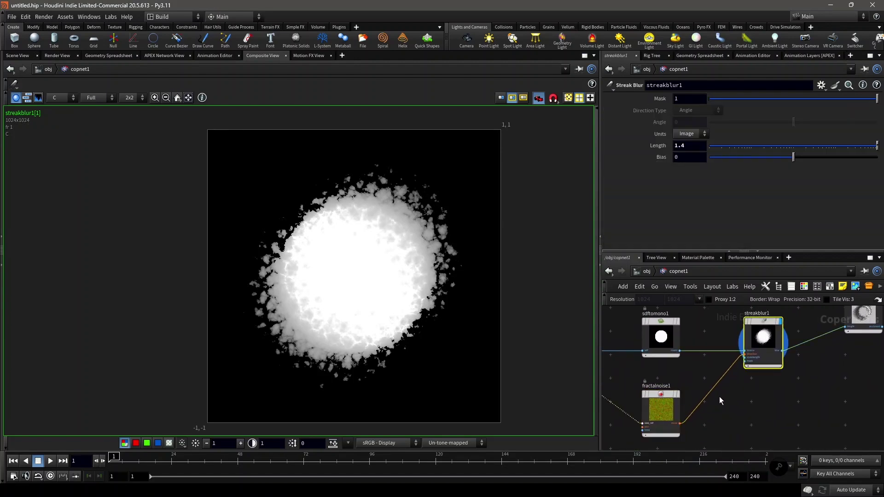
pyautogui.moveTo(719, 396)
pyautogui.mouseDown(button='middle')
pyautogui.moveTo(761, 370)
pyautogui.moveTo(778, 376)
pyautogui.mouseUp(button='middle')
pyautogui.click(736, 379)
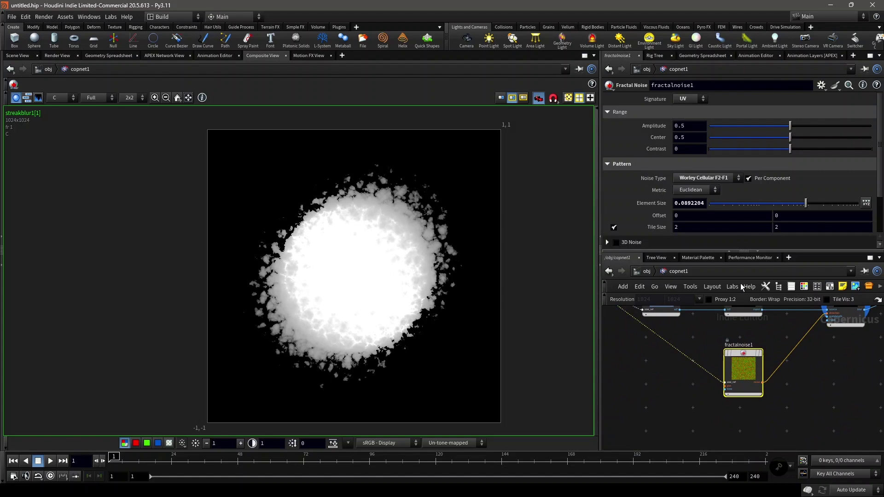
pyautogui.moveTo(816, 201); pyautogui.dragTo(818, 205)
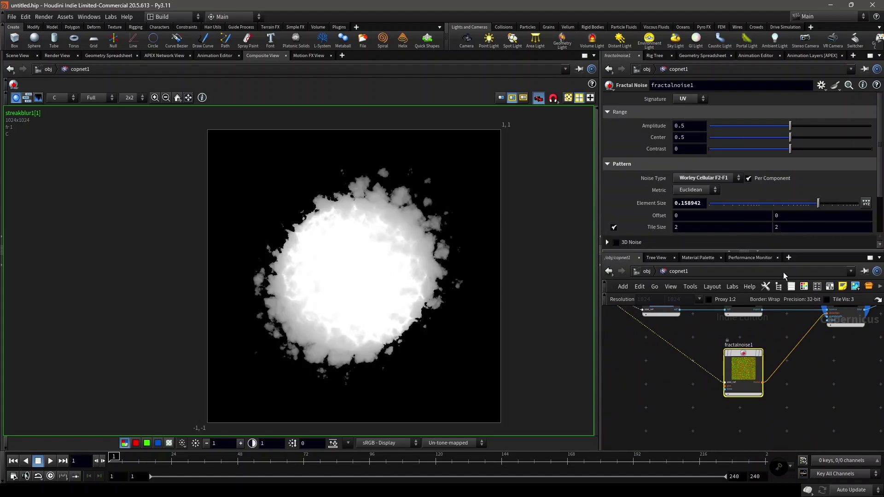
# Add a second Fractal Noise node and connect its noise output to the pos input of the first Fractal Noise
pyautogui.moveTo(694, 387); pyautogui.dragTo(723, 391, button='middle')
pyautogui.press('Tab')
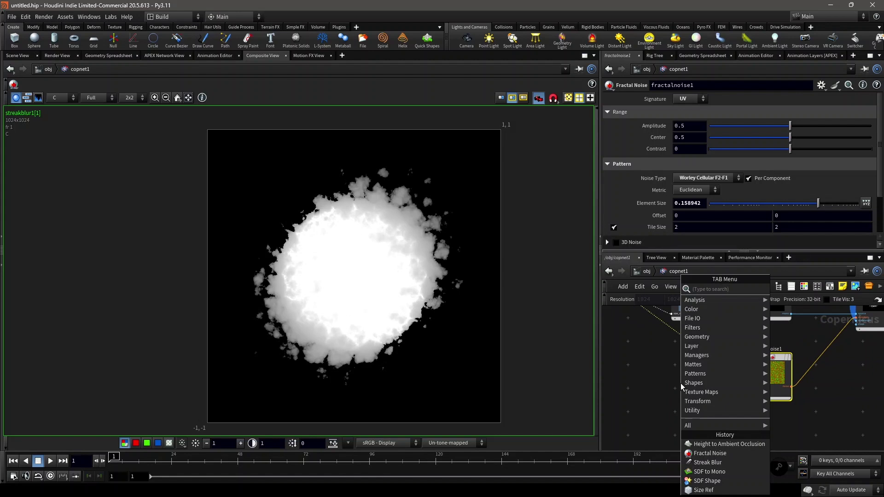
pyautogui.write('fra')
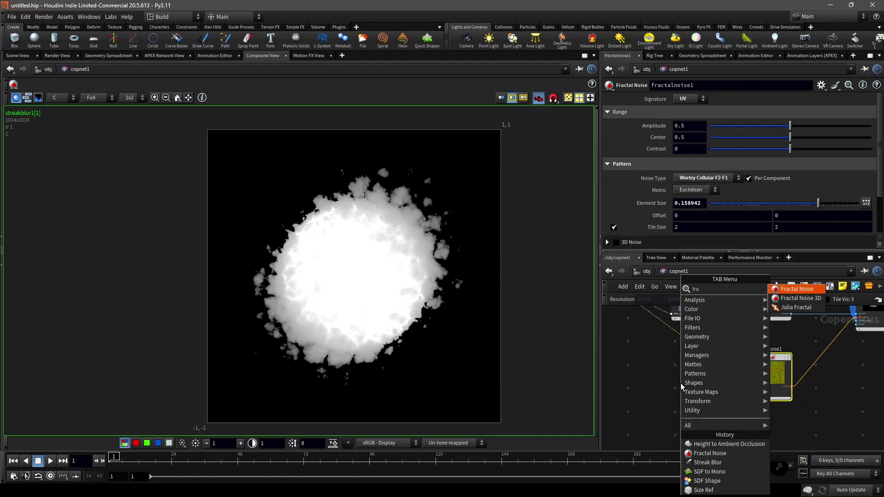
pyautogui.press('Return')
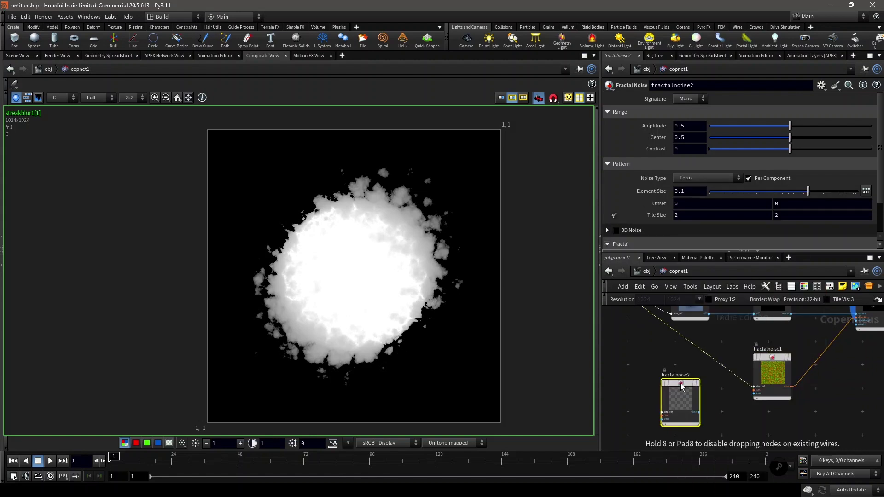
pyautogui.click(699, 411)
pyautogui.scroll(3, 755, 414)
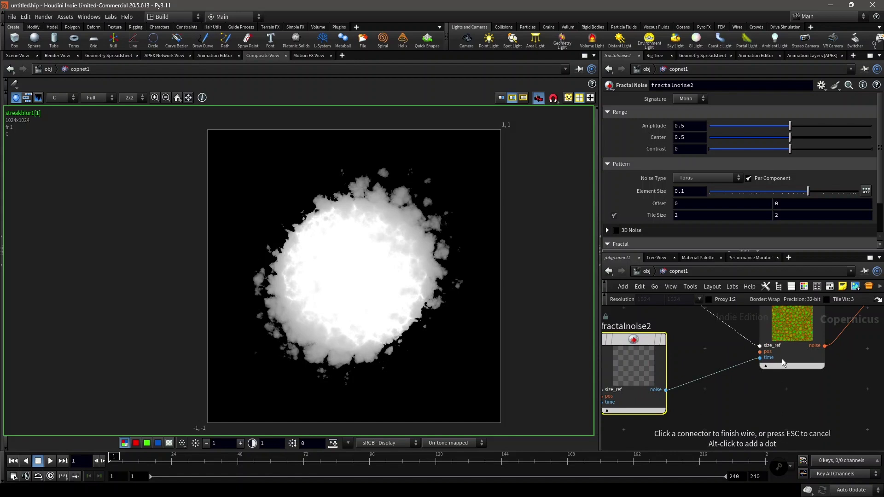
pyautogui.click(760, 358)
pyautogui.scroll(-3, 764, 361)
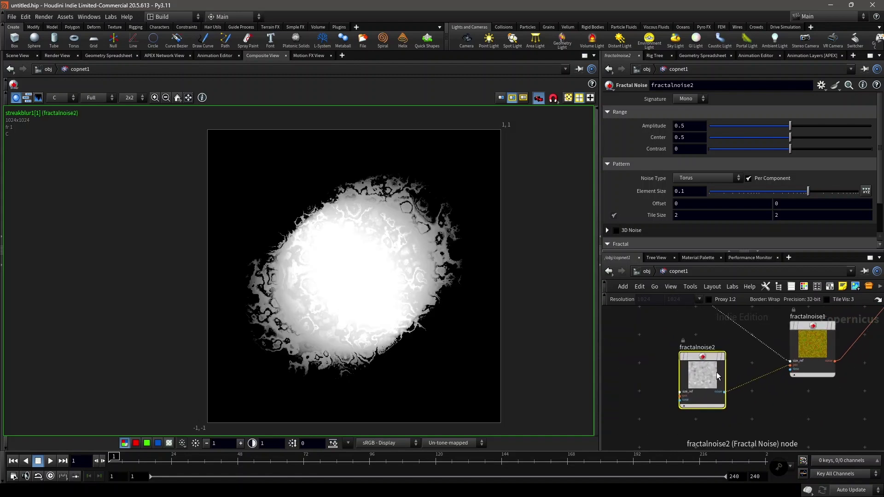
# Connect the Size Ref node's output to the size_ref input of the second Fractal Noise
pyautogui.scroll(1, 688, 396)
pyautogui.click(677, 391)
pyautogui.scroll(-4, 669, 352)
pyautogui.moveTo(669, 352); pyautogui.dragTo(697, 400, button='middle')
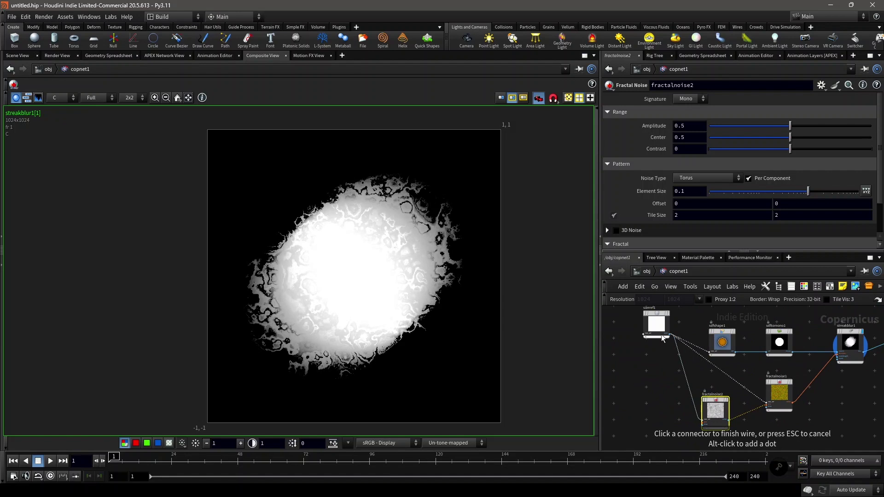
pyautogui.click(670, 334)
pyautogui.scroll(3, 718, 405)
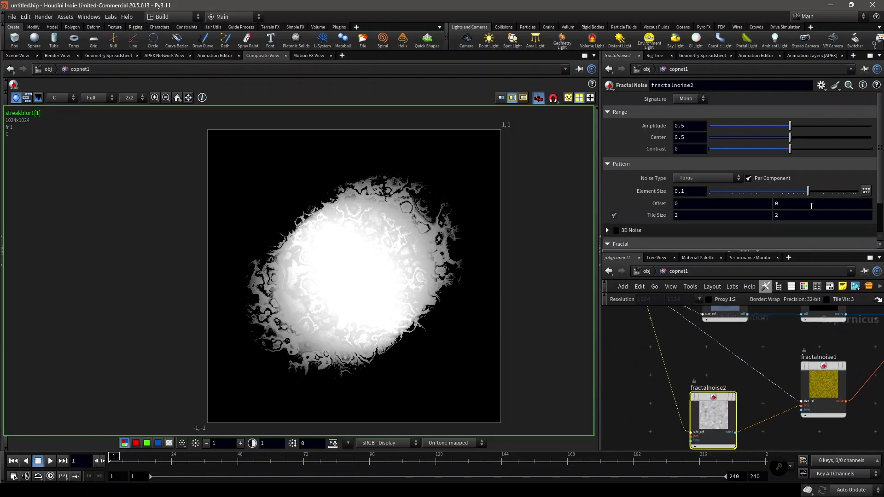
# Raise the Streak Blur node's Length to 5, and further to 10
pyautogui.scroll(-4, 784, 369)
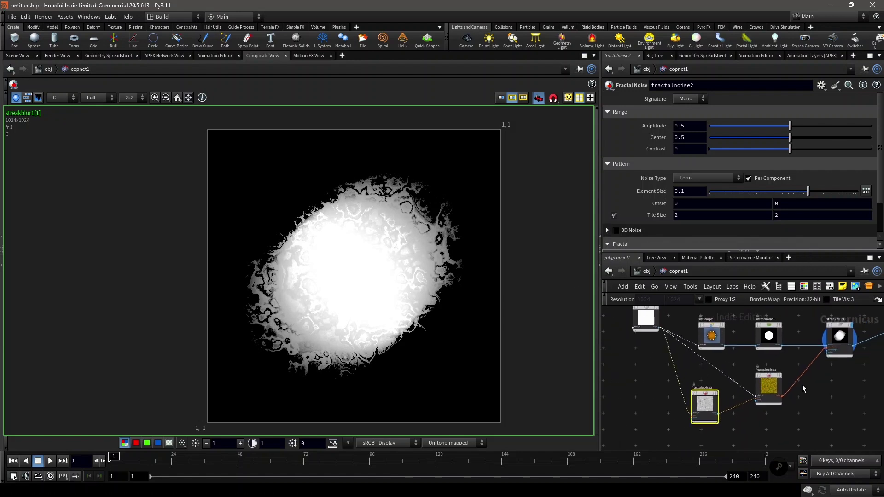
pyautogui.scroll(4, 803, 372)
pyautogui.click(783, 368)
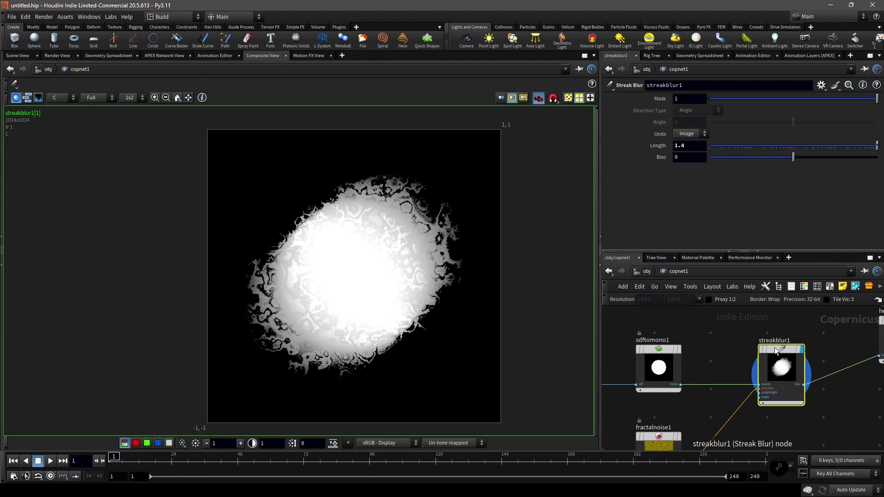
pyautogui.doubleClick(676, 146)
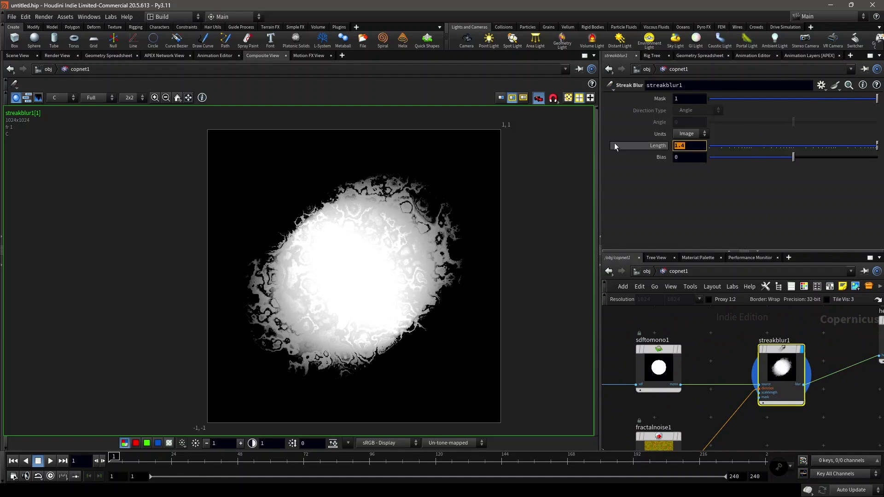
pyautogui.write('5')
pyautogui.press('Return')
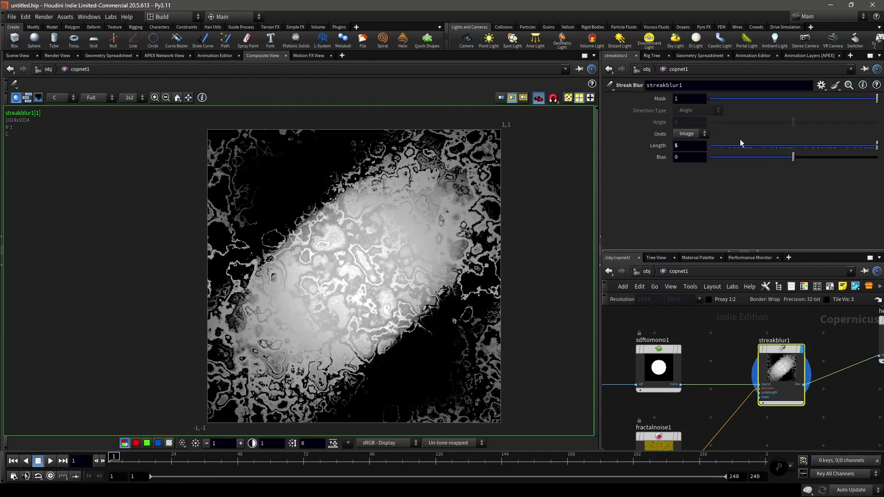
pyautogui.write('10')
pyautogui.press('Return')
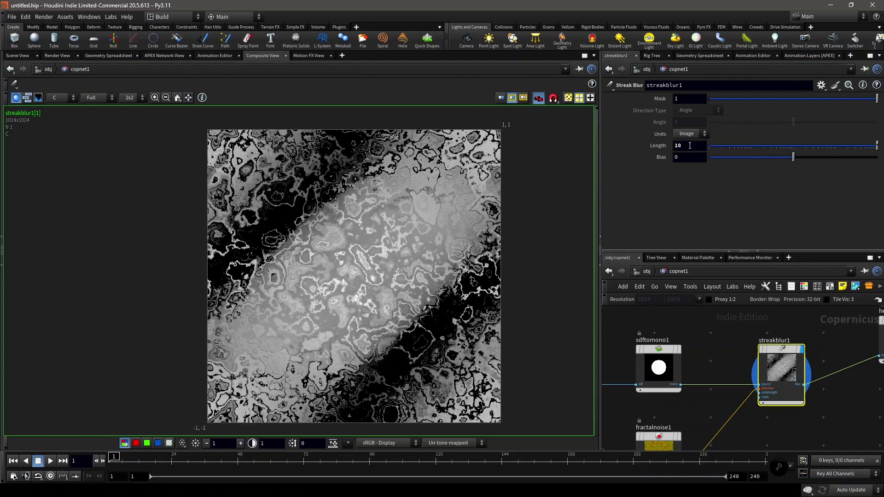
# Set the Streak Blur node's Length to 30
pyautogui.click(689, 145)
pyautogui.write('3')
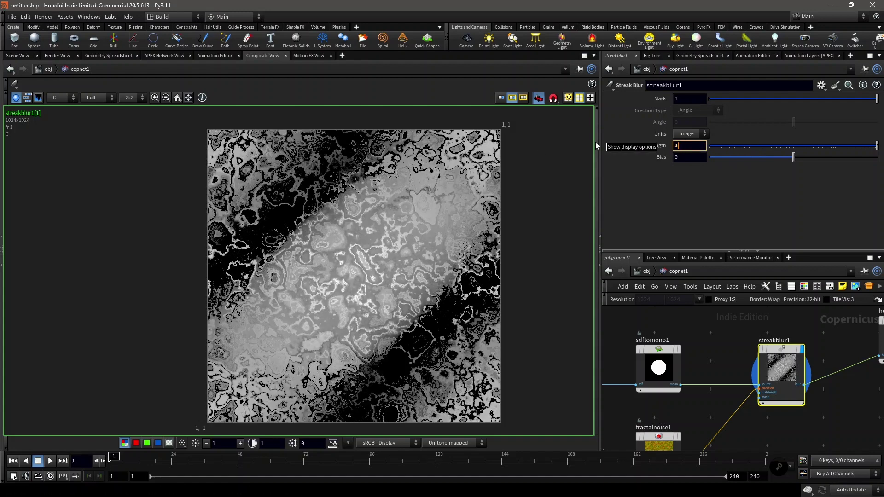
pyautogui.write('0')
pyautogui.press('Return')
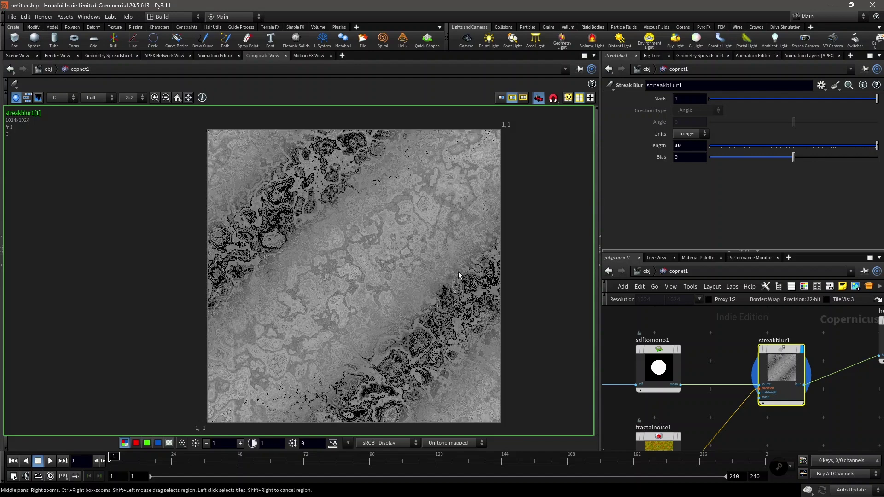
pyautogui.moveTo(413, 289); pyautogui.dragTo(431, 319, button='middle')
pyautogui.scroll(5, 341, 244)
pyautogui.scroll(-5, 344, 249)
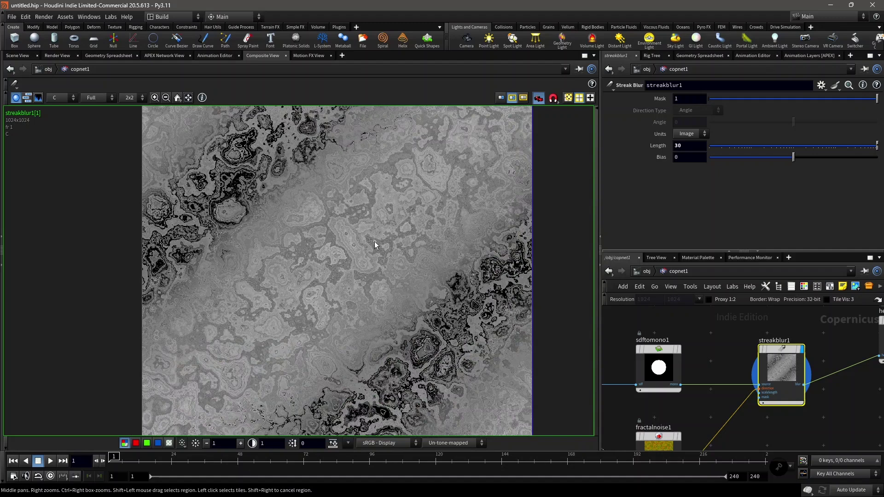
pyautogui.scroll(-3, 736, 359)
pyautogui.scroll(2, 757, 368)
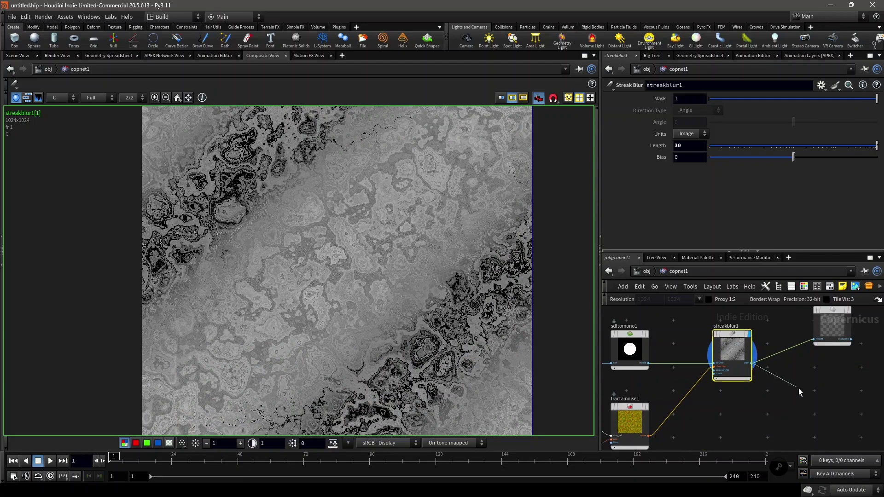
# Add a Ramp RGB node driven by the Streak Blur output through its pos input, and display it
pyautogui.press('Tab')
pyautogui.write('ramp')
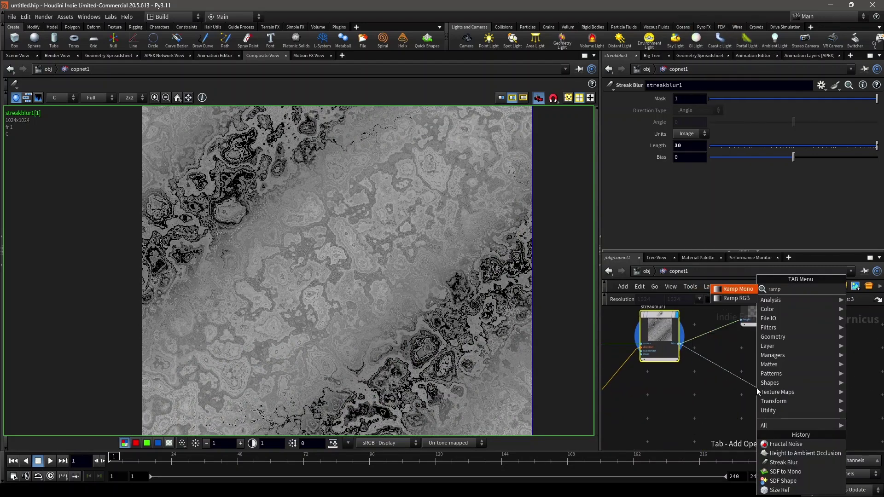
pyautogui.click(733, 299)
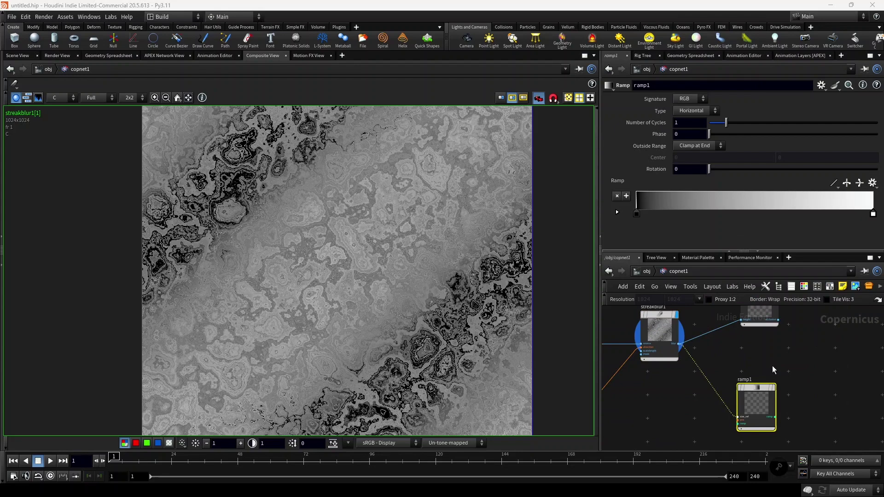
pyautogui.click(774, 392)
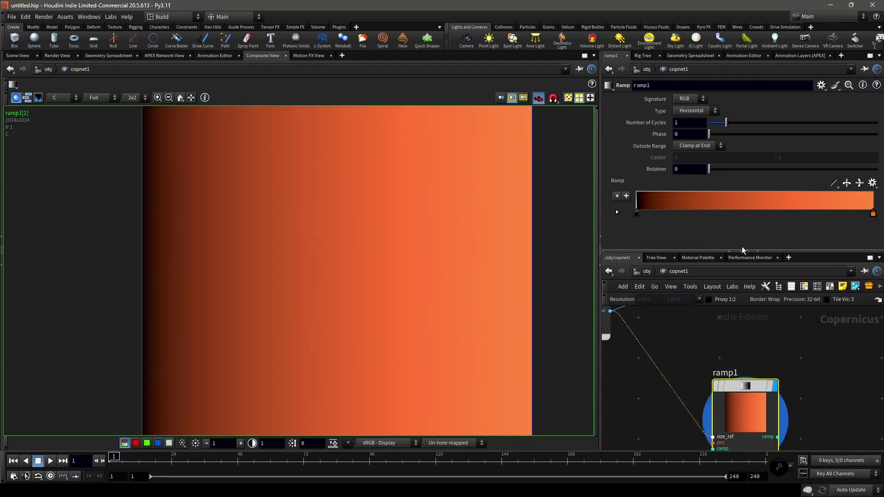
pyautogui.moveTo(698, 358); pyautogui.dragTo(730, 322, button='middle')
pyautogui.moveTo(731, 394); pyautogui.dragTo(754, 403)
pyautogui.scroll(-2, 725, 347)
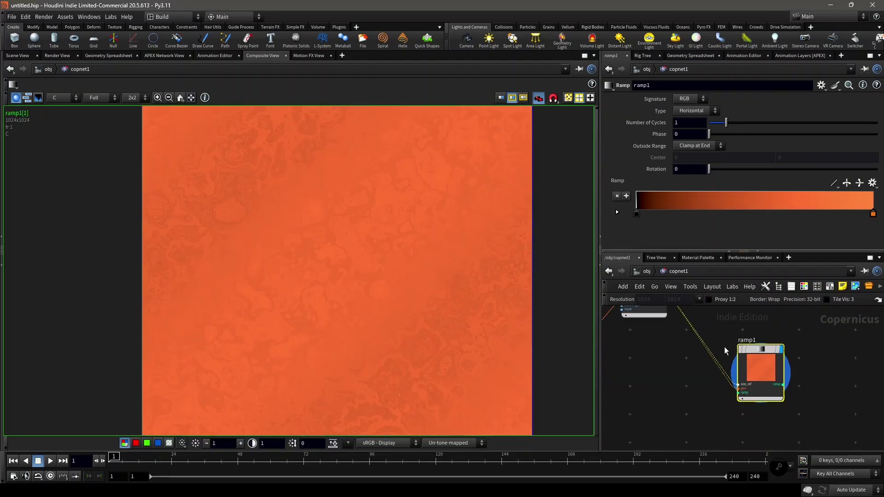
# Apply the Twilight color preset to the Ramp node
pyautogui.click(872, 183)
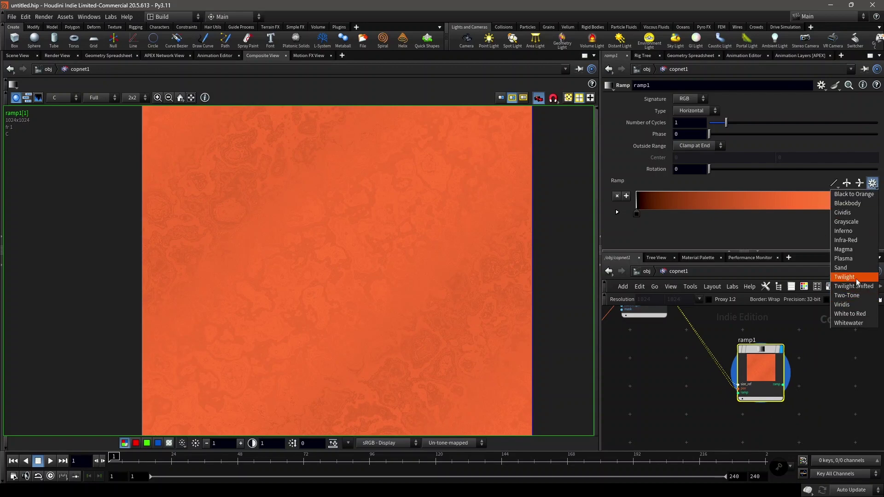
pyautogui.click(857, 281)
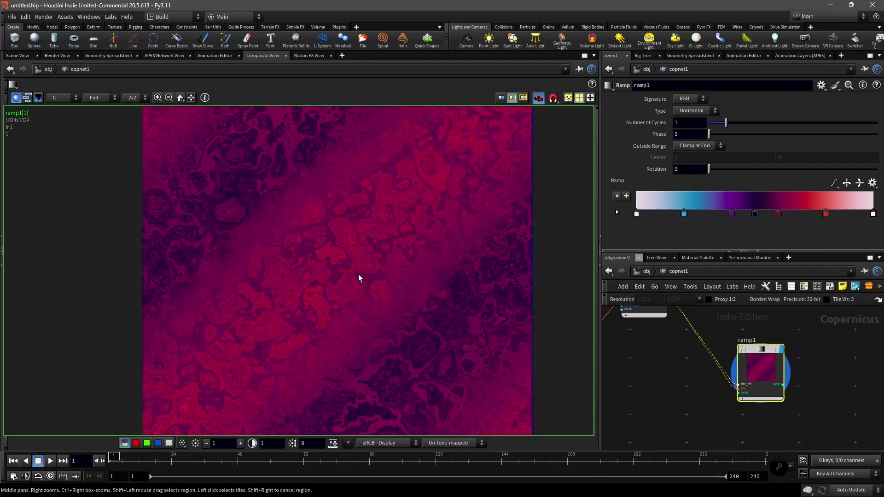
pyautogui.scroll(-2, 378, 278)
pyautogui.scroll(1, 395, 281)
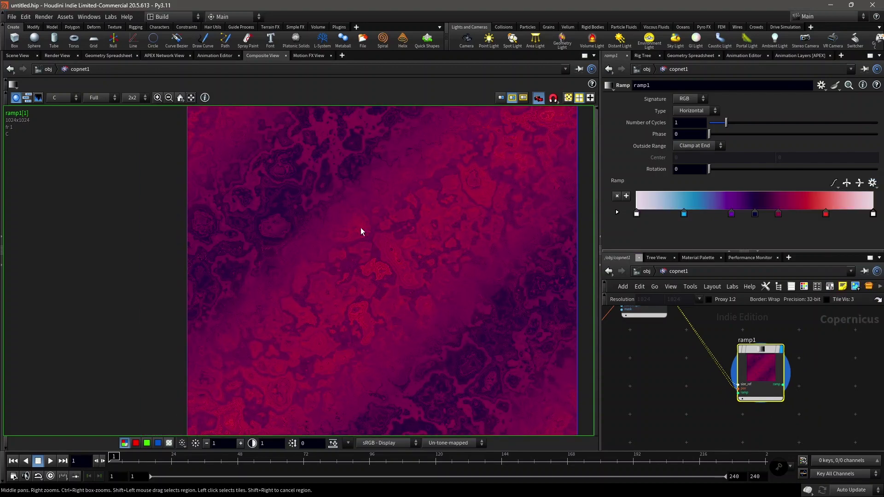
pyautogui.click(847, 184)
pyautogui.click(847, 184)
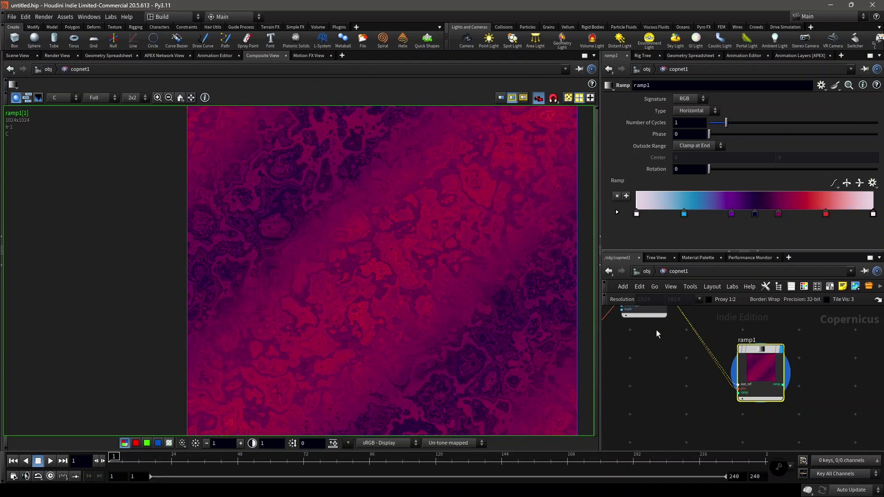
# Delete the Ramp node from the network
pyautogui.scroll(-2, 420, 258)
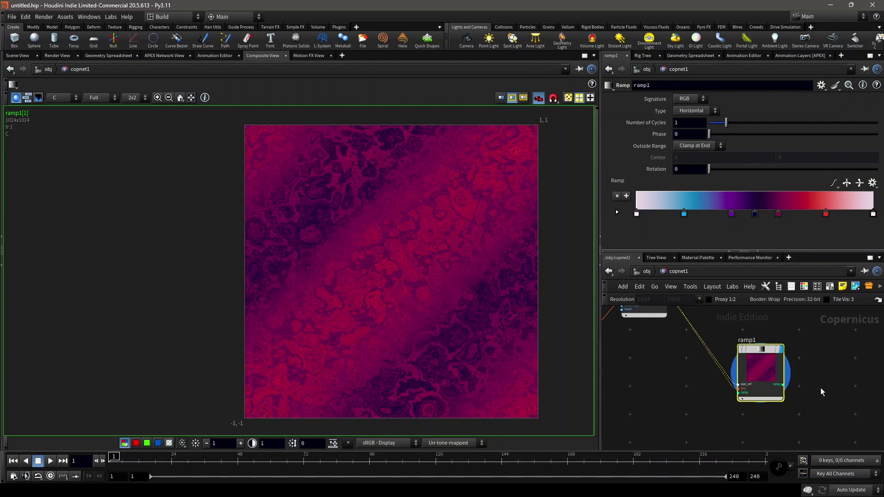
pyautogui.scroll(-5, 829, 390)
pyautogui.moveTo(835, 389); pyautogui.dragTo(843, 394, button='middle')
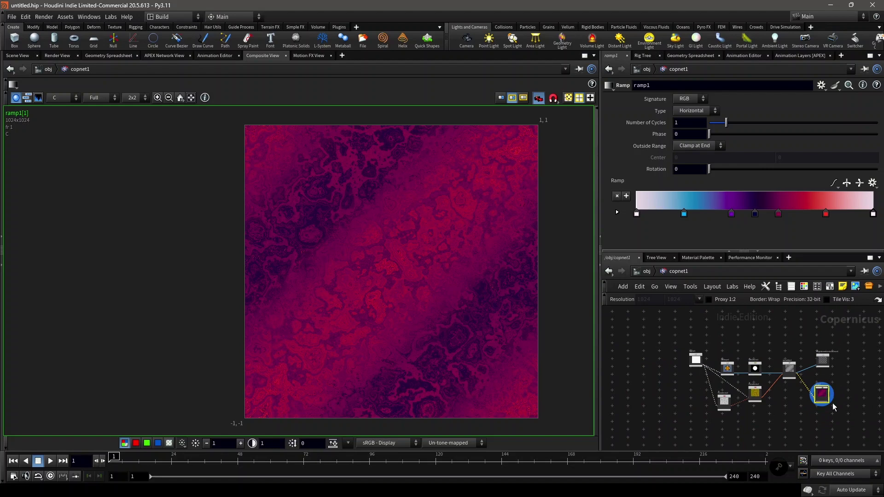
pyautogui.press('Delete')
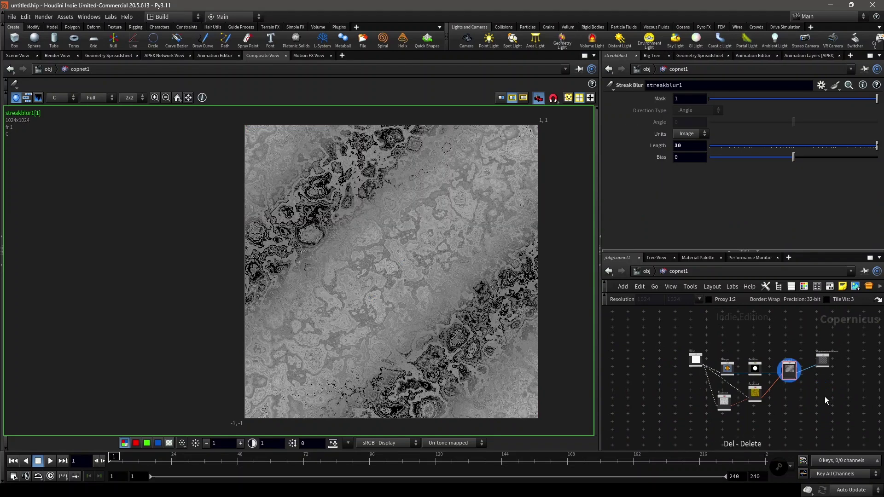
# Save the scene file
pyautogui.moveTo(425, 236); pyautogui.dragTo(418, 230, button='middle')
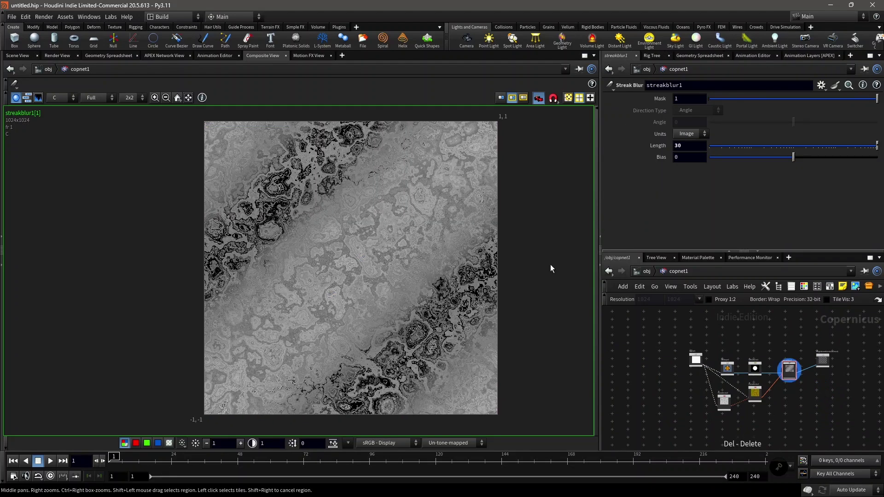
pyautogui.scroll(1, 802, 404)
pyautogui.moveTo(801, 404); pyautogui.dragTo(792, 375, button='middle')
pyautogui.moveTo(750, 395); pyautogui.dragTo(780, 381, button='middle')
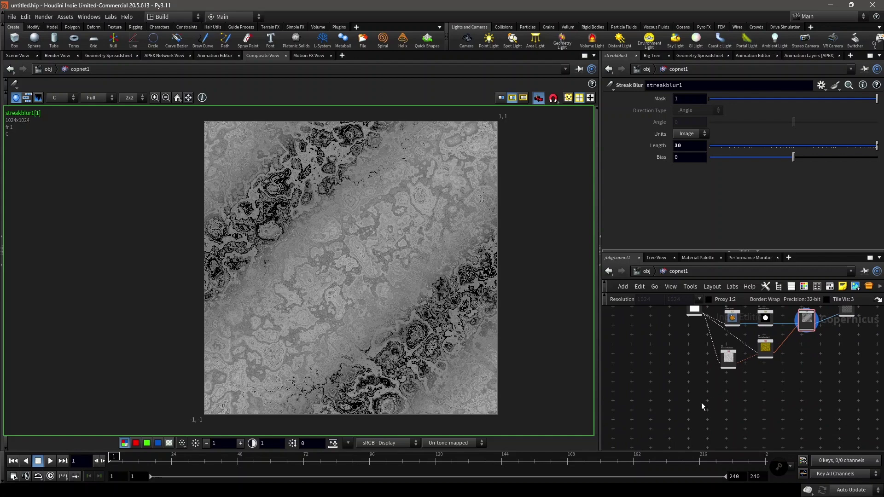
pyautogui.hotkey('ctrl', 's')
# Add a separate Fractal Noise node in the empty area below the existing network and display it
pyautogui.scroll(2, 695, 397)
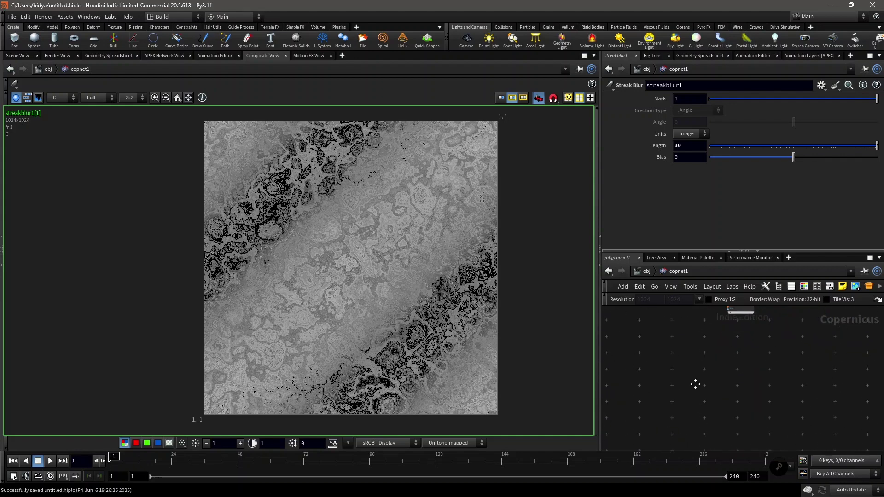
pyautogui.press('Tab')
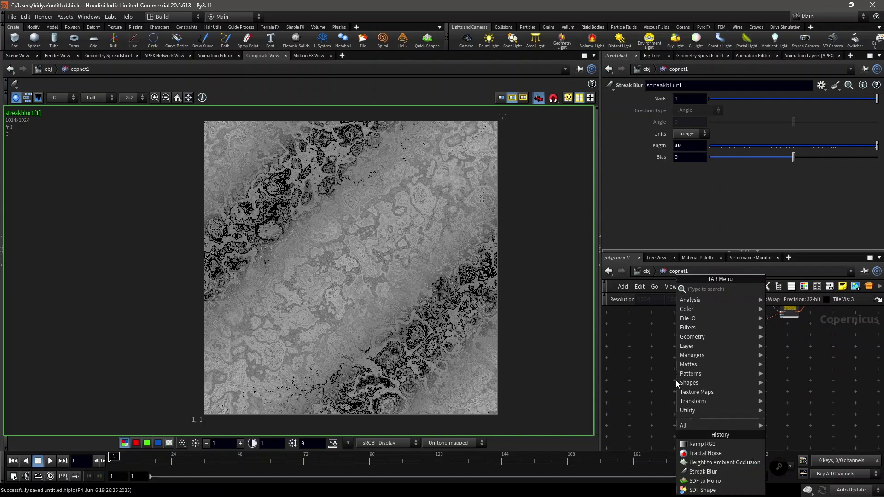
pyautogui.write('fra')
pyautogui.press('Return')
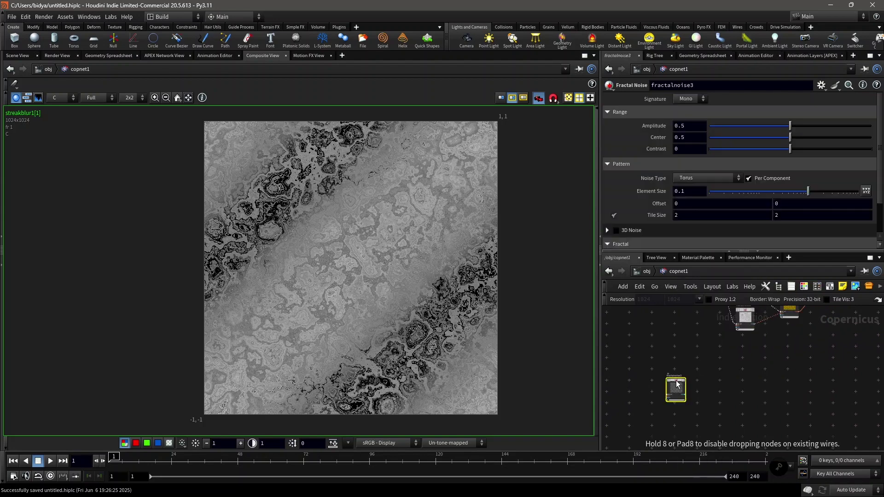
pyautogui.click(677, 384)
pyautogui.scroll(3, 676, 384)
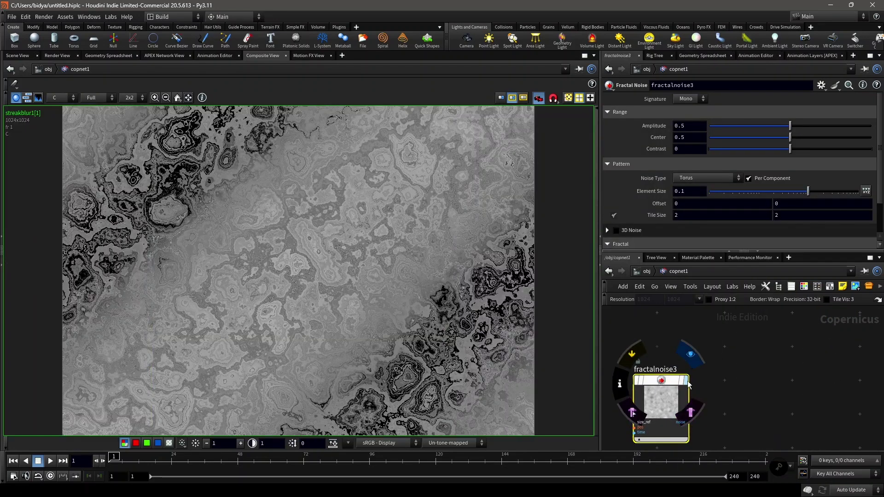
pyautogui.click(688, 383)
pyautogui.scroll(-2, 428, 307)
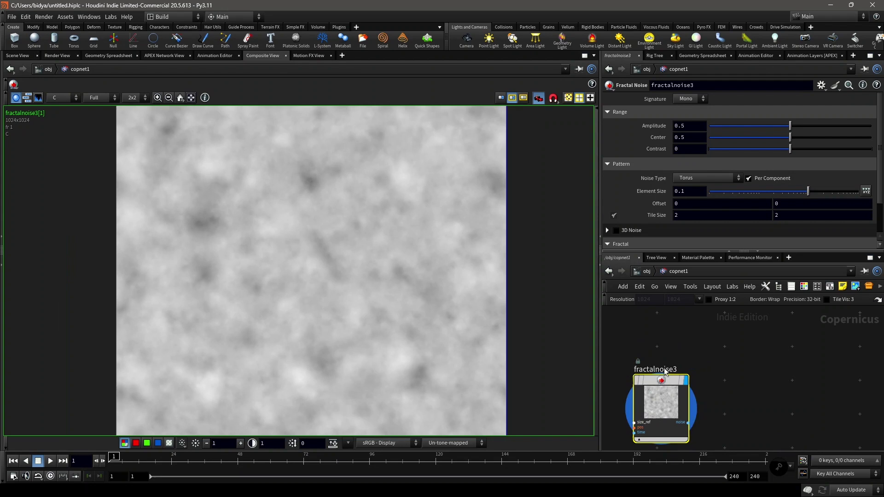
# Add a Size Ref node and connect its layer output to the size_ref input of the new Fractal Noise
pyautogui.scroll(-4, 752, 370)
pyautogui.press('Tab')
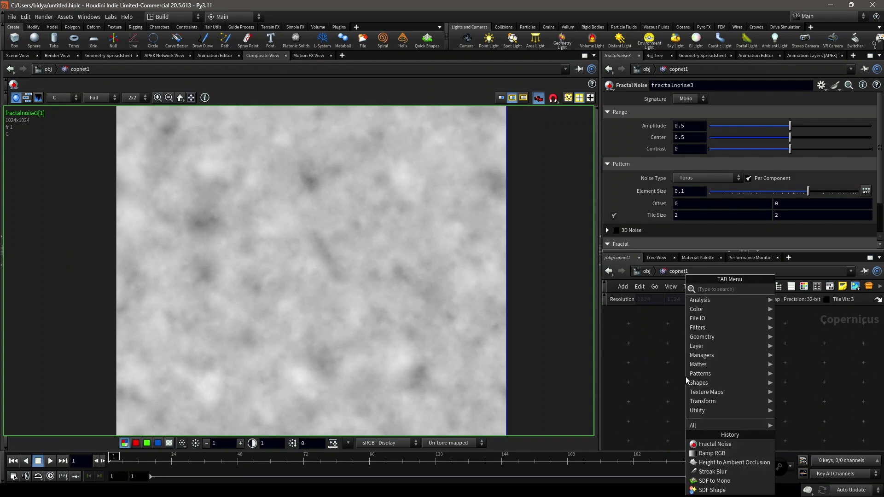
pyautogui.write('si')
pyautogui.press('BackSpace')
pyautogui.press('BackSpace')
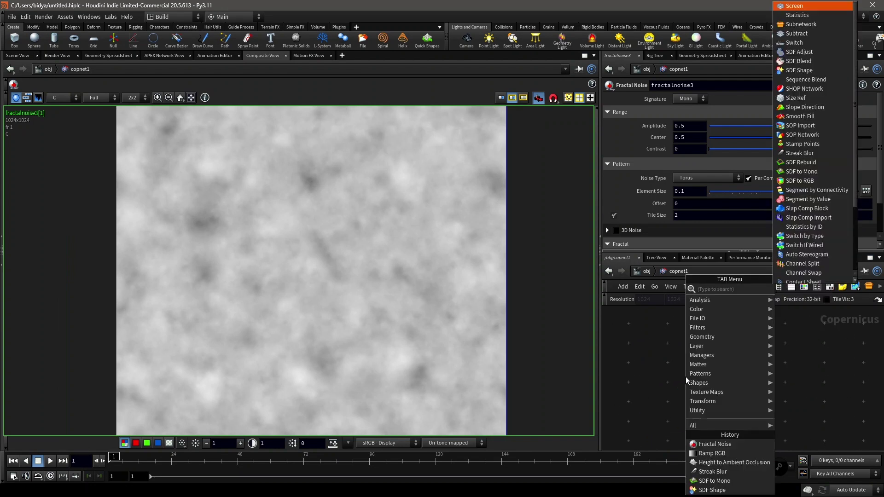
pyautogui.write('size')
pyautogui.press('Return')
pyautogui.click(686, 377)
pyautogui.scroll(-2, 805, 402)
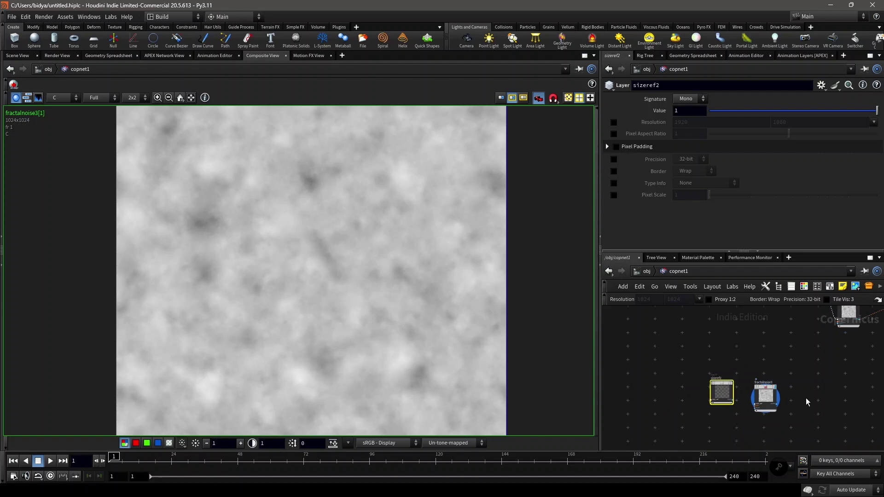
pyautogui.scroll(3, 760, 414)
pyautogui.click(717, 399)
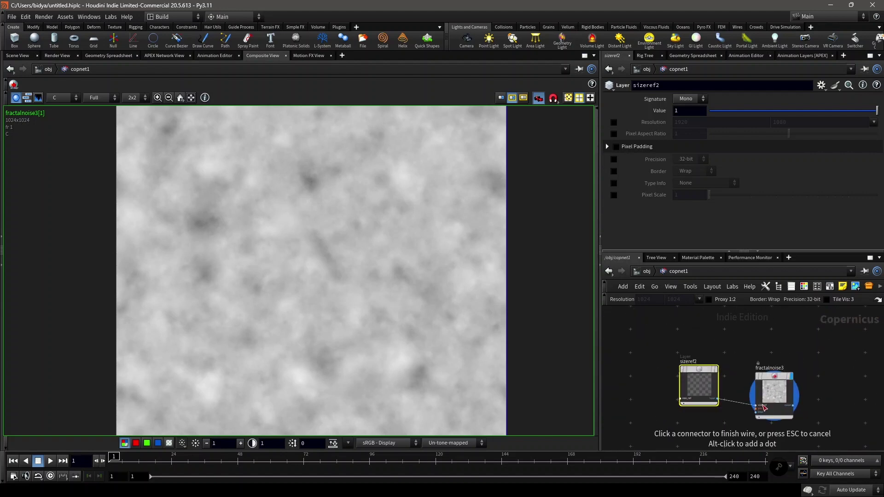
pyautogui.click(762, 407)
# Set the new Fractal Noise's Noise Type to Perlin, Element Size to about 0.336 and Amplitude to 0.755
pyautogui.scroll(3, 762, 407)
pyautogui.click(739, 396)
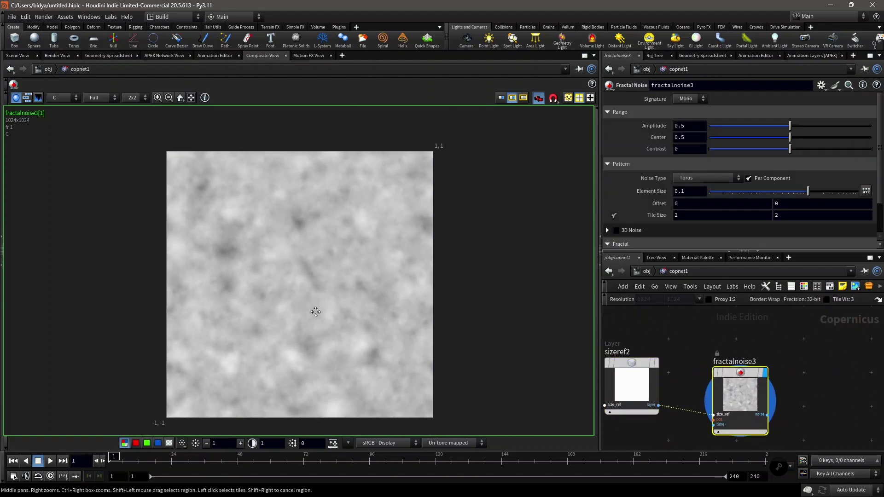
pyautogui.moveTo(315, 311); pyautogui.dragTo(313, 310, button='middle')
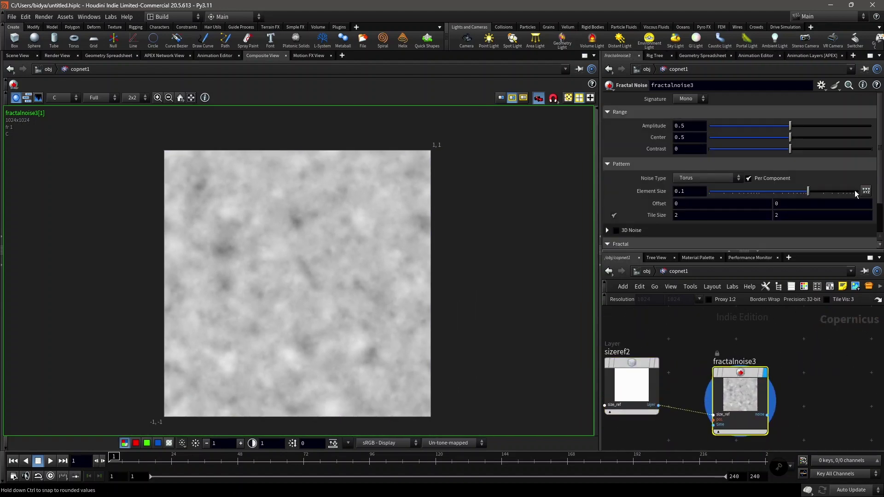
pyautogui.click(721, 177)
pyautogui.click(714, 198)
pyautogui.moveTo(808, 191); pyautogui.dragTo(834, 193)
pyautogui.moveTo(811, 128); pyautogui.dragTo(831, 131)
# Add a Blur node, connect the Perlin Fractal Noise's output to its source input, and display the Blur
pyautogui.scroll(-3, 660, 354)
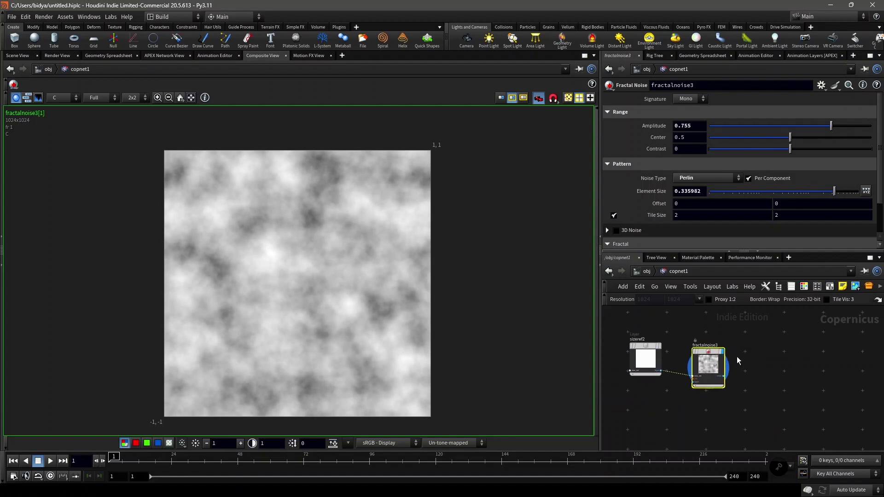
pyautogui.scroll(3, 737, 360)
pyautogui.press('Tab')
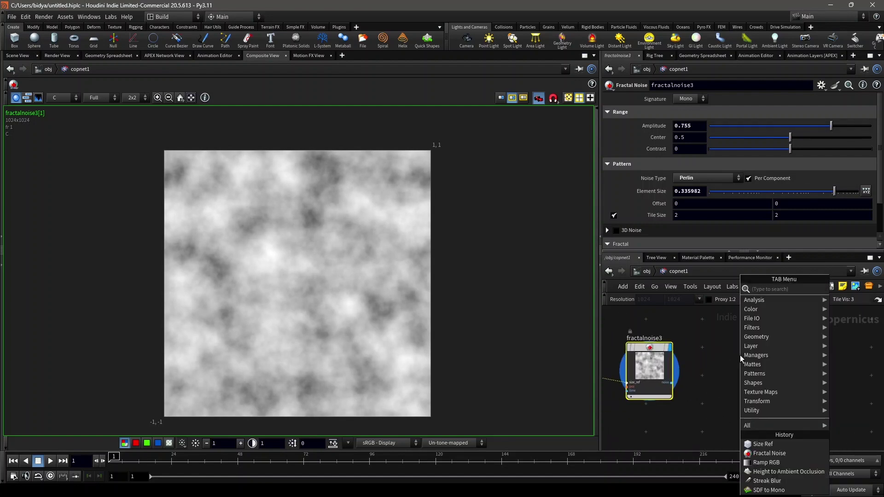
pyautogui.write('blur')
pyautogui.press('Return')
pyautogui.click(740, 357)
pyautogui.scroll(1, 681, 384)
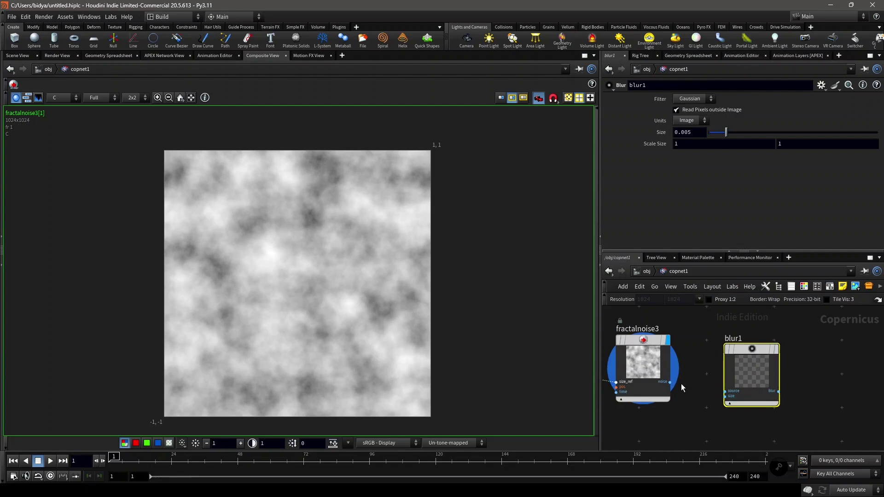
pyautogui.scroll(1, 682, 388)
pyautogui.click(668, 382)
pyautogui.click(733, 393)
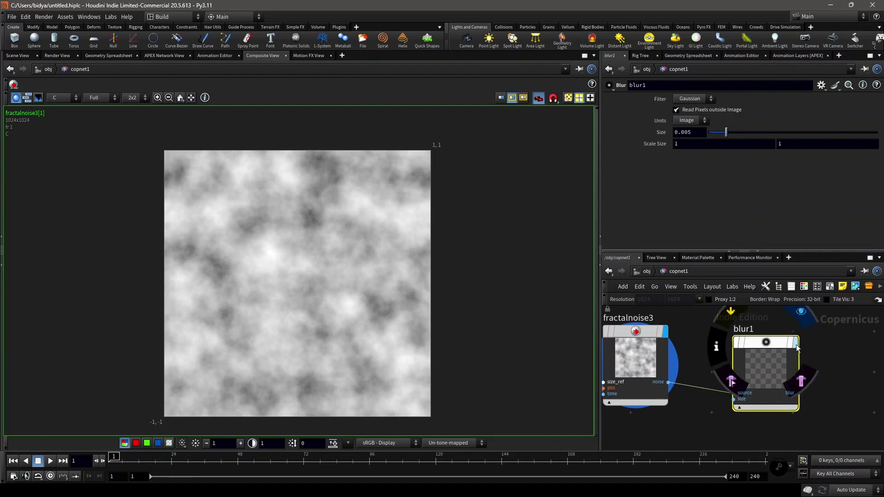
pyautogui.click(797, 345)
# Set the Blur node's Size to 0.65
pyautogui.moveTo(704, 132); pyautogui.dragTo(579, 144)
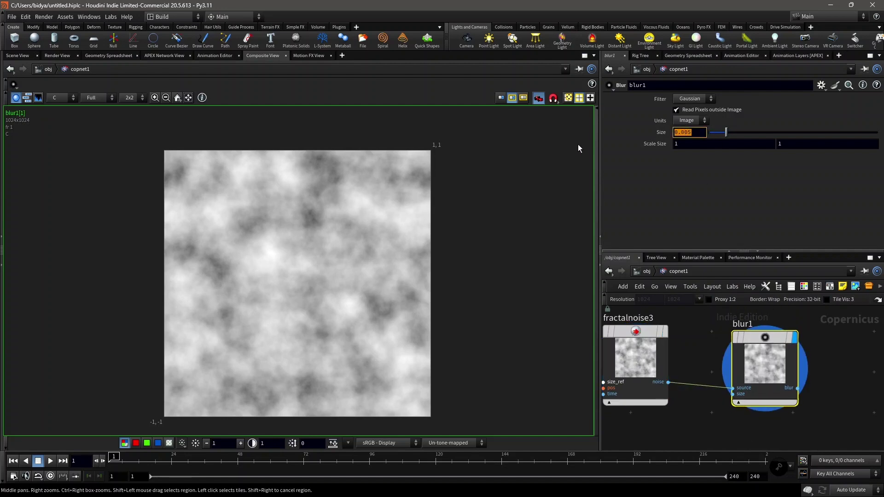
pyautogui.write('0.65')
pyautogui.press('Return')
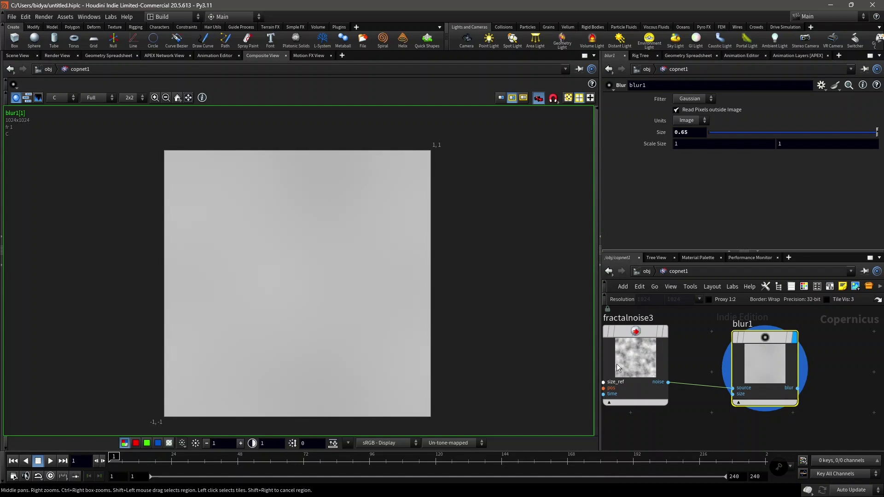
# Add another Fractal Noise node after the Blur node
pyautogui.scroll(-2, 861, 359)
pyautogui.moveTo(870, 358); pyautogui.dragTo(801, 357, button='middle')
pyautogui.press('Tab')
pyautogui.write('fr')
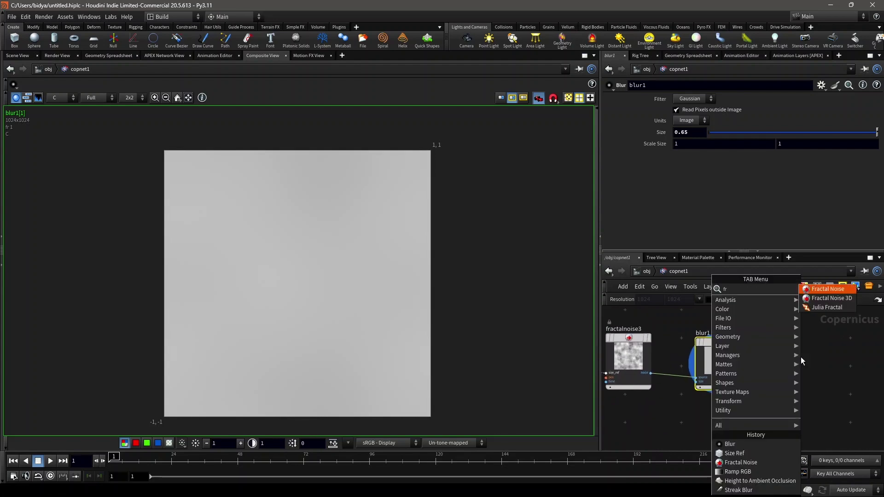
pyautogui.write('a')
pyautogui.click(824, 290)
pyautogui.click(797, 362)
# Connect the Blur node's output to the new Fractal Noise's pos input and display that Fractal Noise
pyautogui.scroll(2, 797, 361)
pyautogui.click(779, 398)
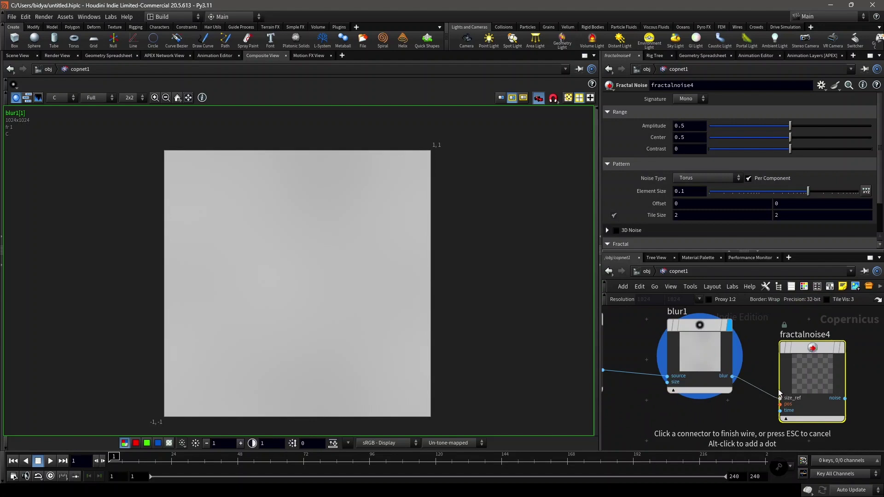
pyautogui.click(733, 378)
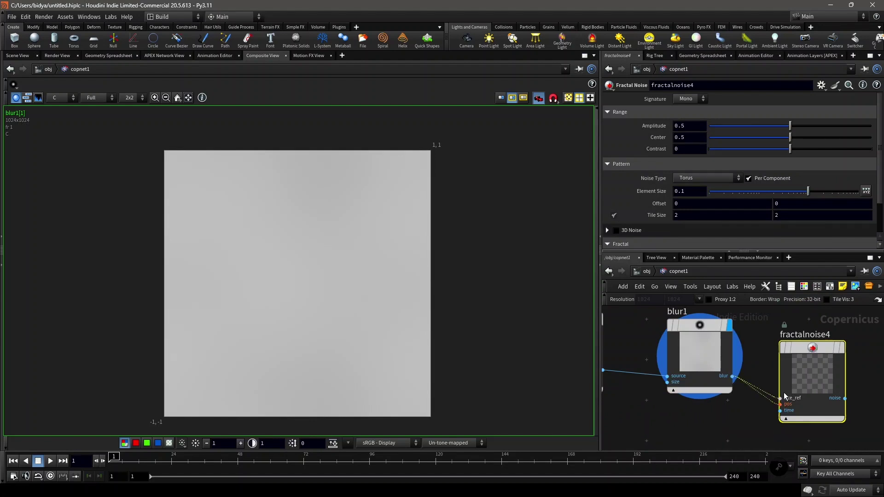
pyautogui.moveTo(812, 368); pyautogui.dragTo(803, 346)
pyautogui.scroll(1, 850, 351)
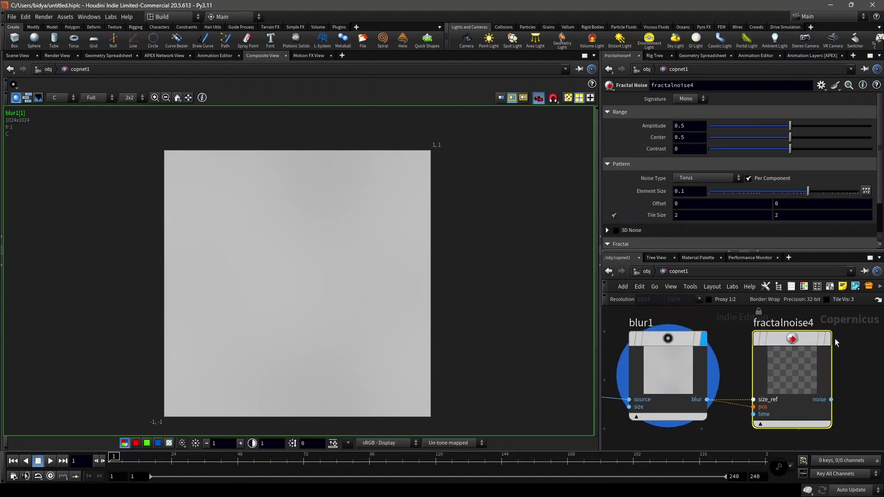
pyautogui.click(827, 339)
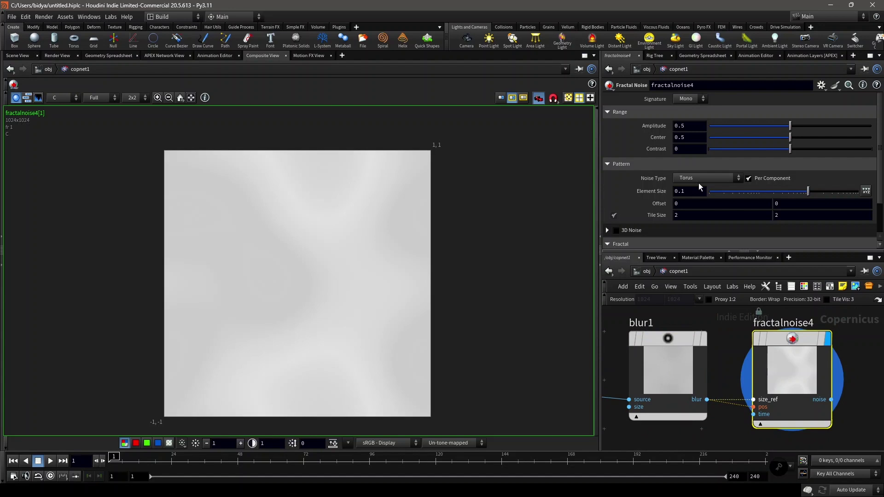
pyautogui.click(712, 176)
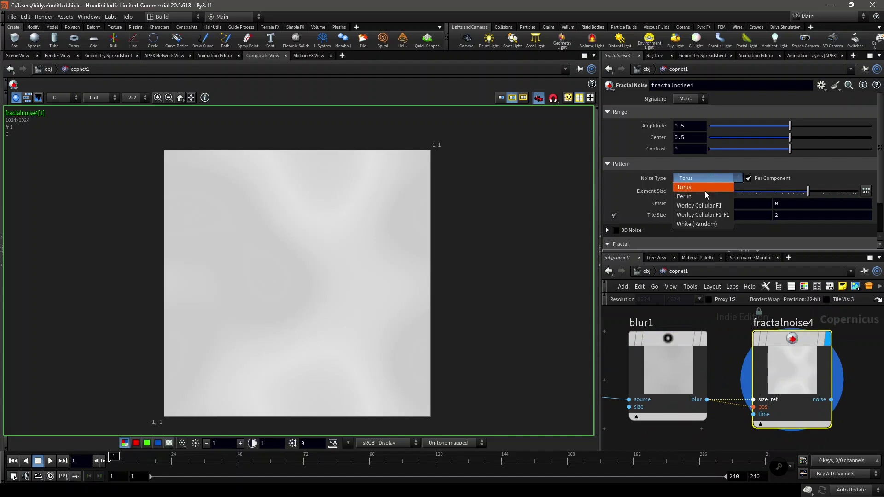
pyautogui.click(853, 169)
# Set the Element Size of the Perlin Fractal Noise feeding the Blur to about 0.201
pyautogui.scroll(-2, 776, 206)
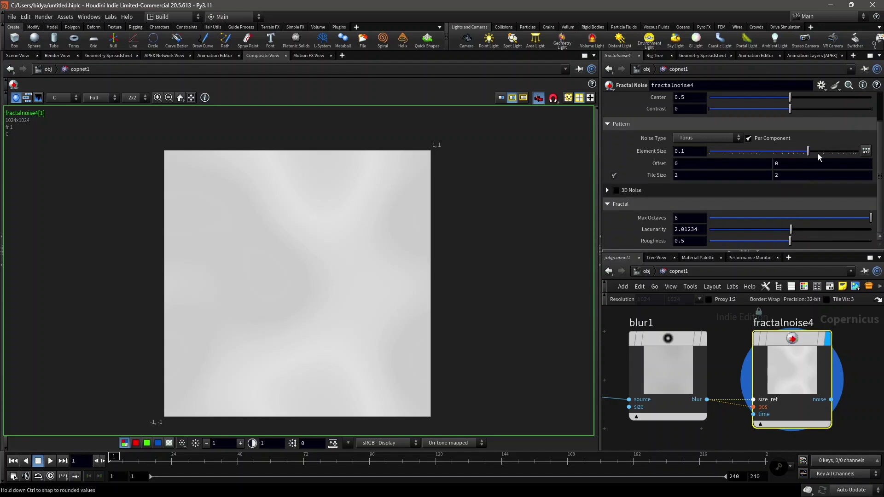
pyautogui.scroll(-3, 765, 355)
pyautogui.moveTo(718, 368); pyautogui.dragTo(748, 369, button='middle')
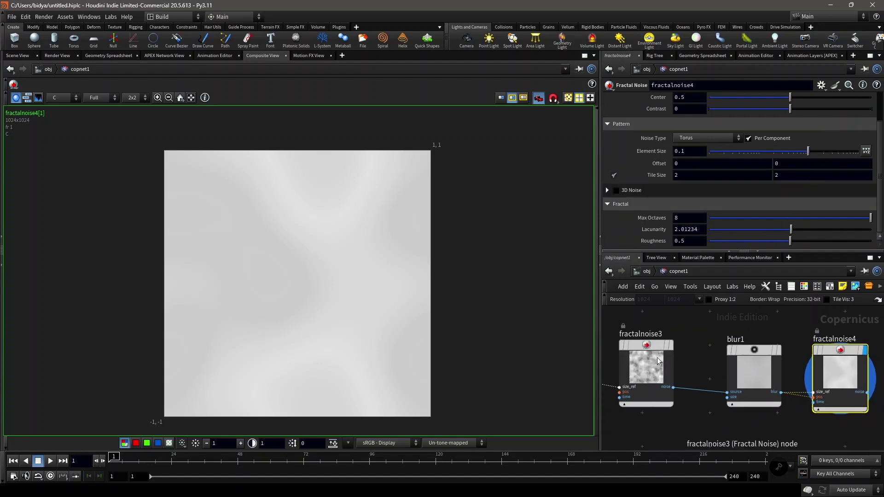
pyautogui.click(646, 368)
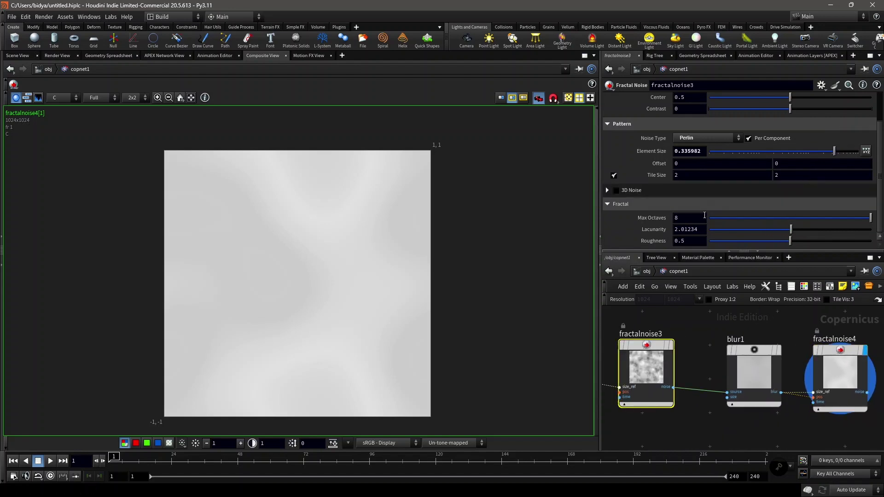
pyautogui.click(823, 152)
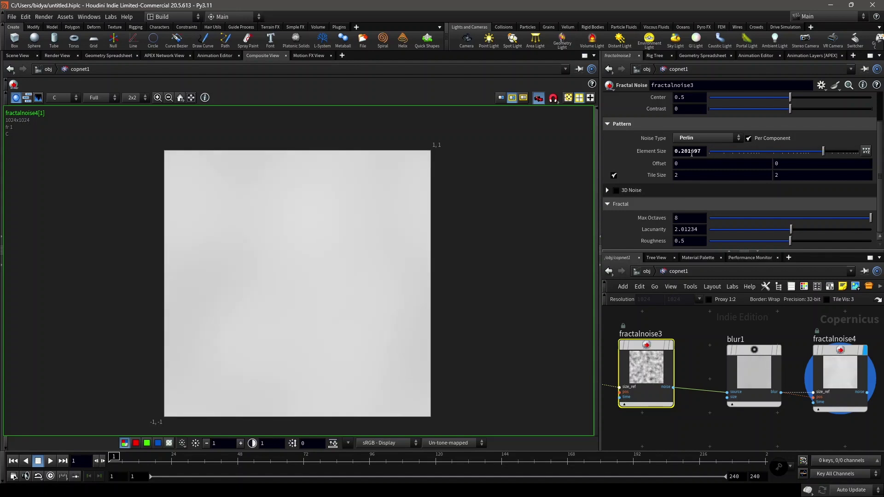
# Set the Fractal Noise after the Blur to Element Size about 0.205, Lacunarity 1.524 and Roughness 0.382
pyautogui.moveTo(799, 366); pyautogui.dragTo(779, 369, button='middle')
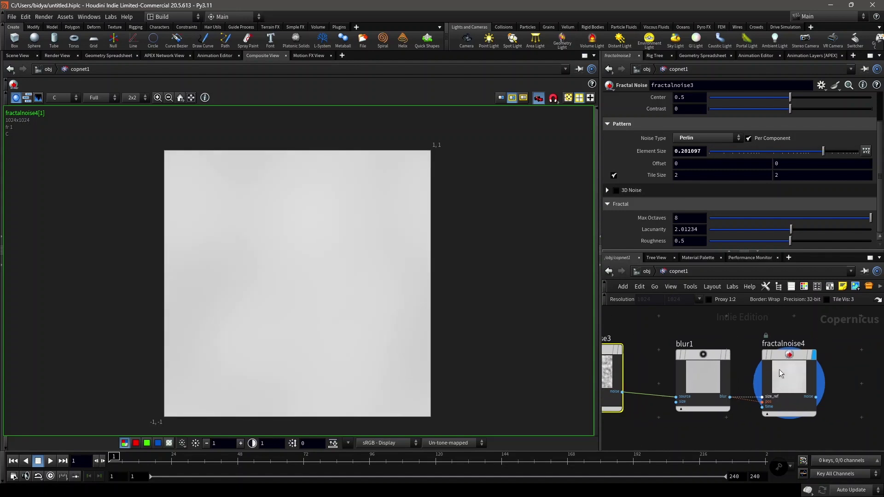
pyautogui.click(779, 369)
pyautogui.moveTo(826, 153); pyautogui.dragTo(824, 153)
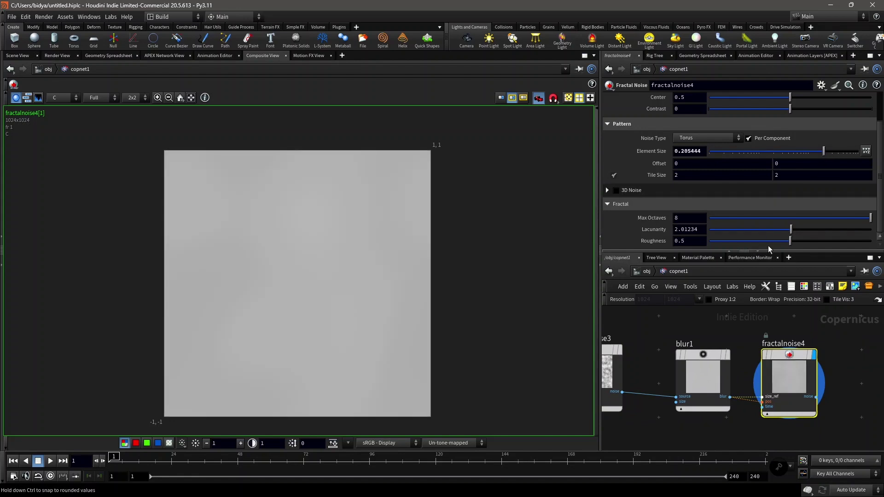
pyautogui.moveTo(753, 229); pyautogui.dragTo(752, 227)
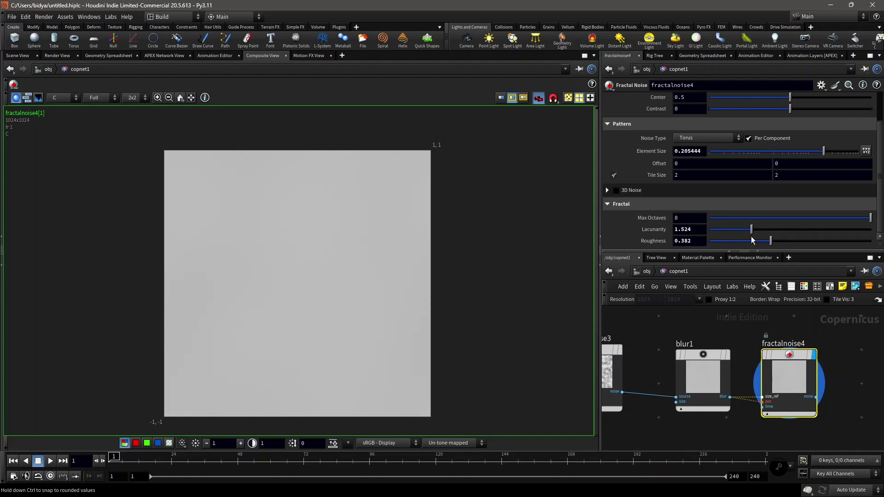
# Add a Slope Direction node after the last Fractal Noise
pyautogui.scroll(-3, 858, 377)
pyautogui.moveTo(858, 377); pyautogui.dragTo(834, 353, button='middle')
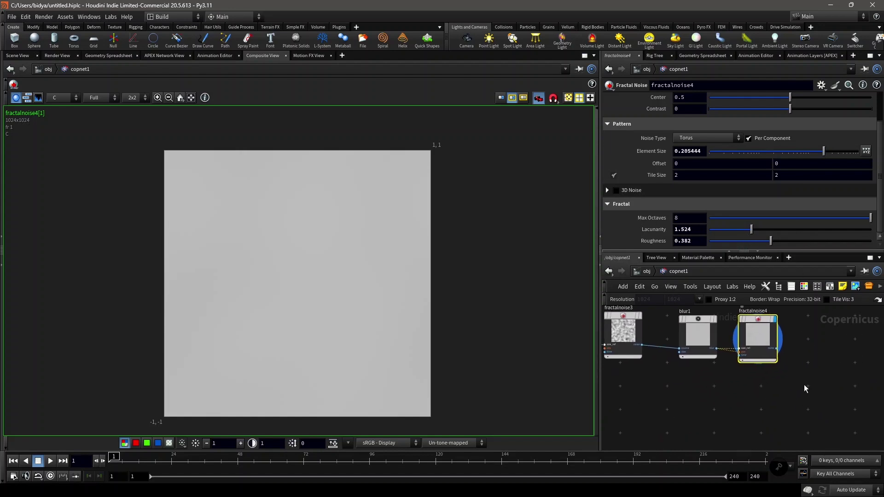
pyautogui.press('Tab')
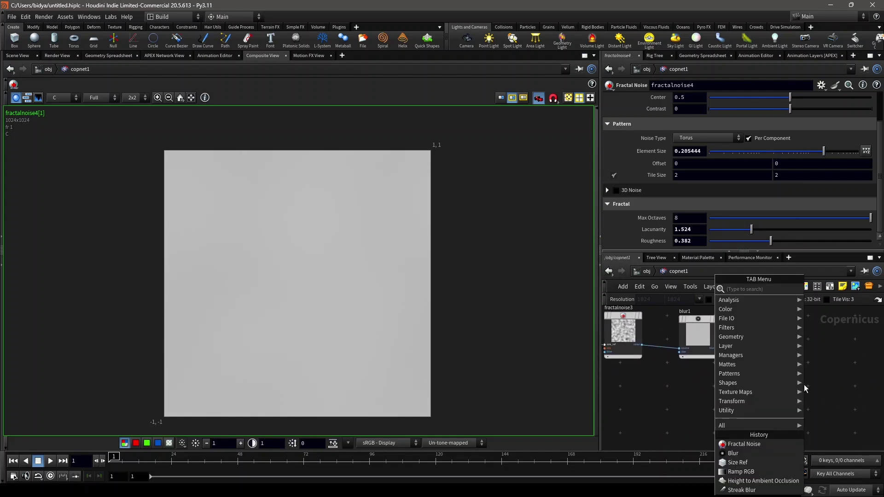
pyautogui.write('sl')
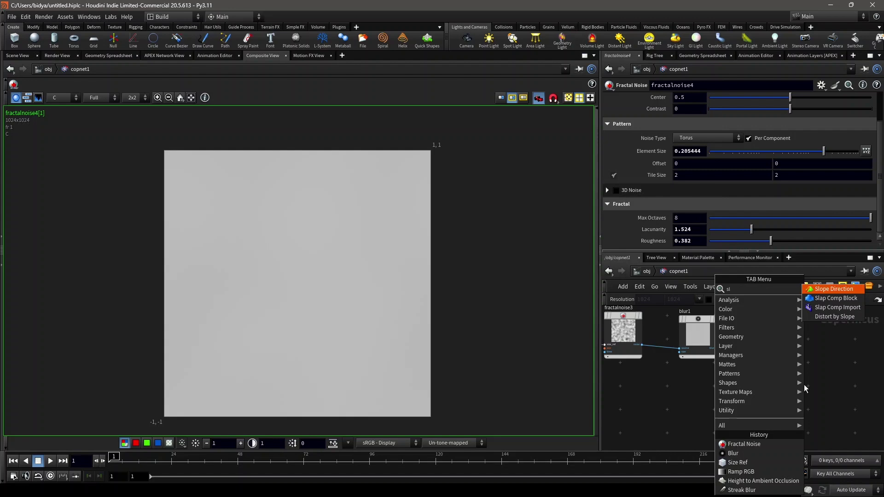
pyautogui.press('Return')
pyautogui.scroll(3, 805, 388)
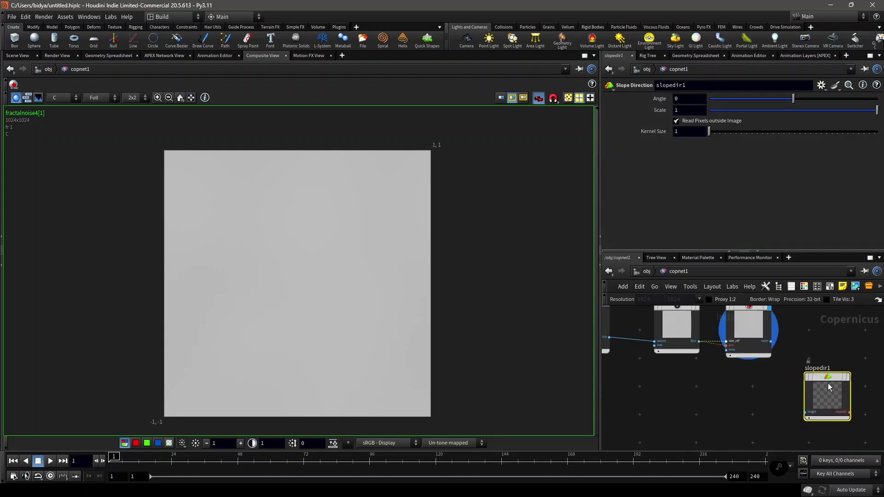
# Connect the last Fractal Noise's noise output to the Slope Direction's height input and display the Slope Direction
pyautogui.click(805, 411)
pyautogui.moveTo(778, 368); pyautogui.dragTo(806, 423, button='middle')
pyautogui.click(787, 363)
pyautogui.moveTo(821, 373); pyautogui.dragTo(814, 338, button='middle')
pyautogui.moveTo(736, 370); pyautogui.dragTo(777, 443, button='middle')
pyautogui.moveTo(772, 375); pyautogui.dragTo(727, 325, button='middle')
pyautogui.scroll(2, 785, 377)
pyautogui.click(805, 389)
pyautogui.scroll(-2, 782, 391)
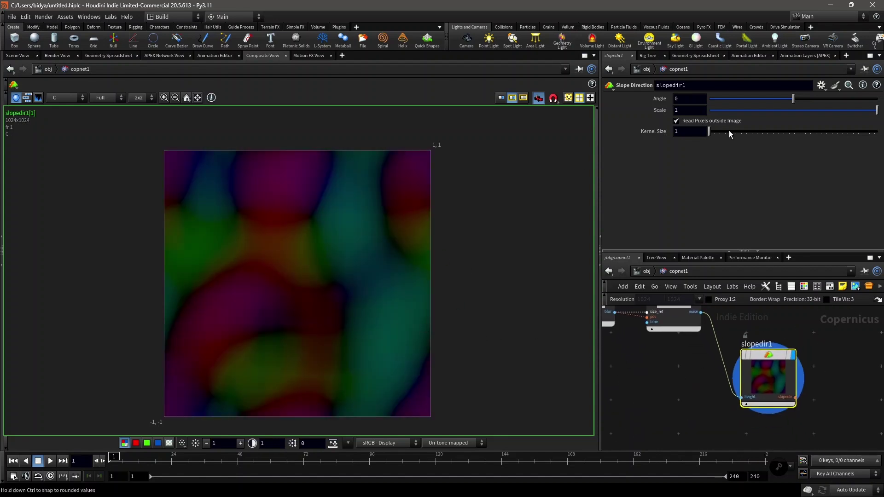
# Set the Slope Direction node's Kernel Size to 200, Scale to 0.162 and Angle to -142.5
pyautogui.moveTo(698, 132); pyautogui.dragTo(662, 131)
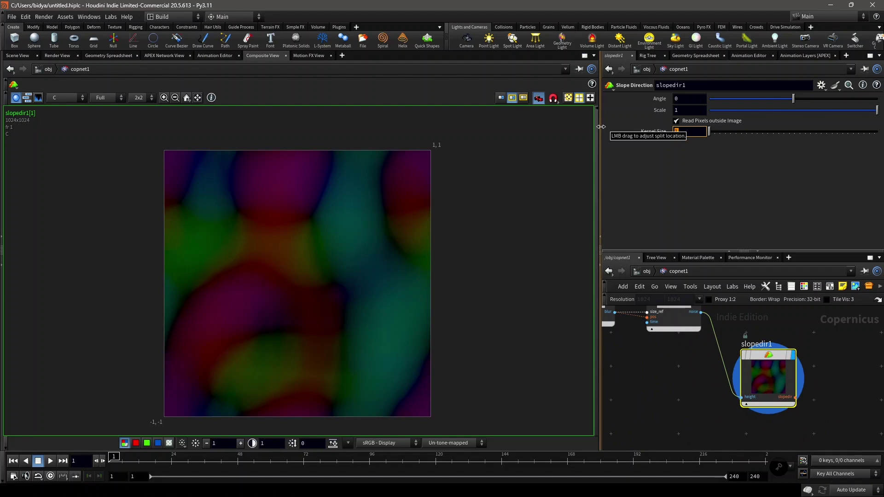
pyautogui.write('200')
pyautogui.press('Return')
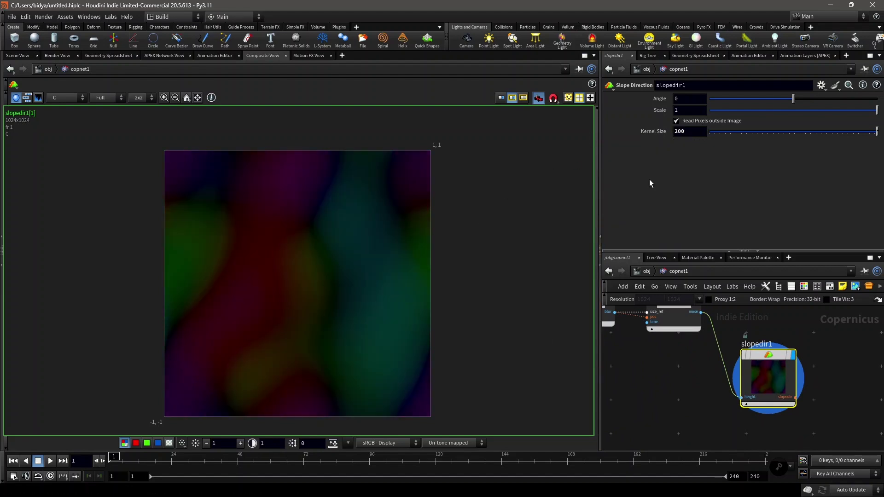
pyautogui.click(731, 110)
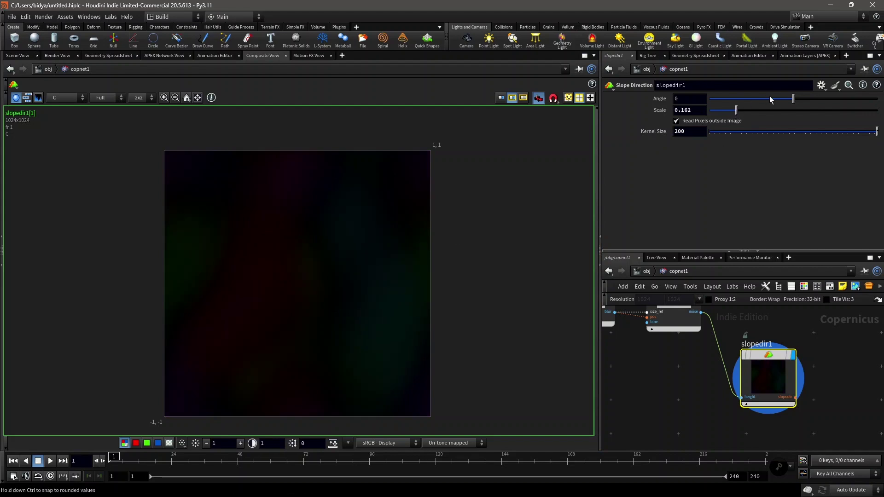
pyautogui.moveTo(770, 99); pyautogui.dragTo(726, 101)
# Add a Fractal Noise node beside the Slope Direction node
pyautogui.scroll(-2, 789, 346)
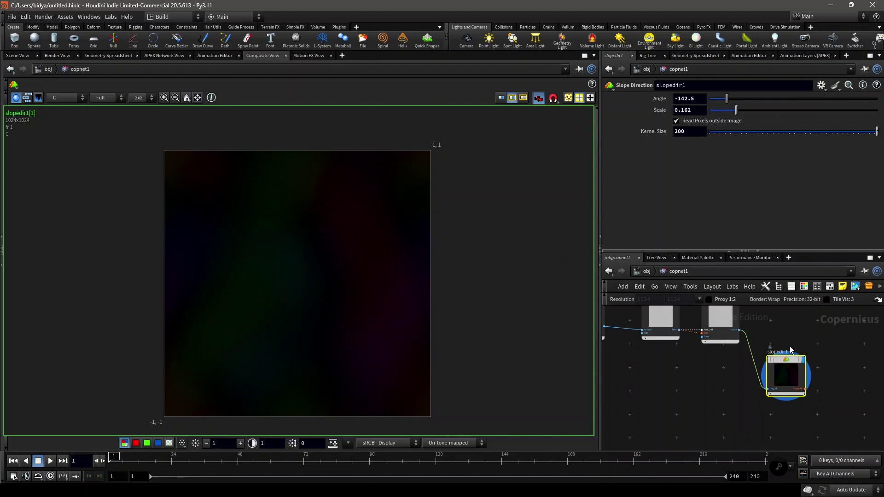
pyautogui.moveTo(789, 346); pyautogui.dragTo(761, 353, button='middle')
pyautogui.press('Tab')
pyautogui.moveTo(798, 366)
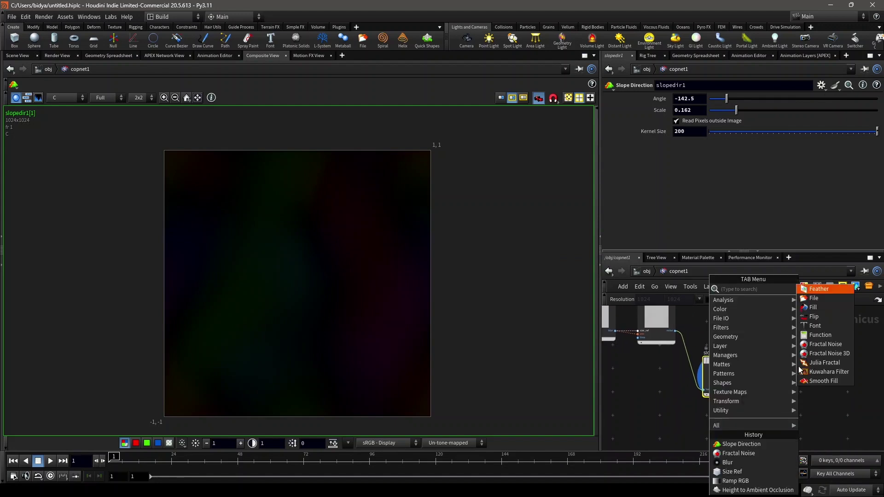
pyautogui.write('fra')
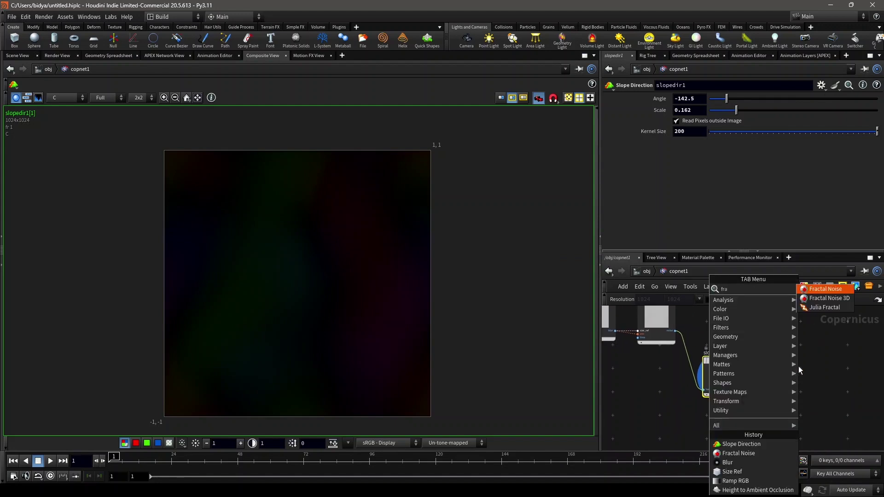
pyautogui.click(849, 289)
pyautogui.click(783, 387)
# Connect the Slope Direction's output to the new Fractal Noise's pos input and display that Fractal Noise
pyautogui.moveTo(783, 388); pyautogui.dragTo(752, 394, button='middle')
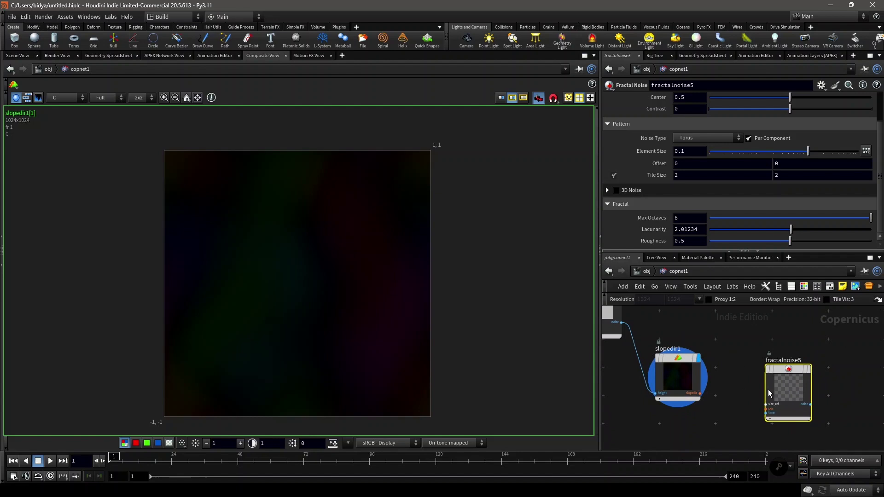
pyautogui.scroll(2, 732, 389)
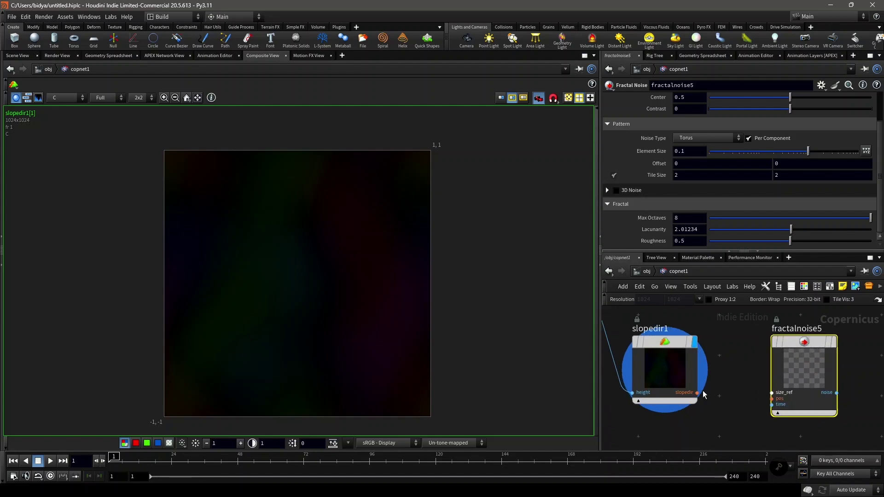
pyautogui.click(772, 398)
pyautogui.click(833, 342)
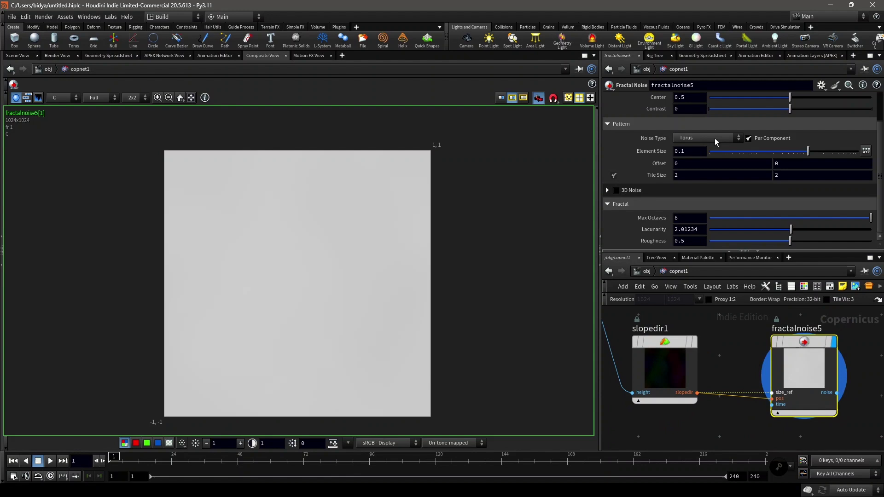
# Set the displayed Fractal Noise's Noise Type to White (Random), Amplitude to 1, Center to 0.416 and Contrast to 0.157
pyautogui.click(708, 136)
pyautogui.click(695, 183)
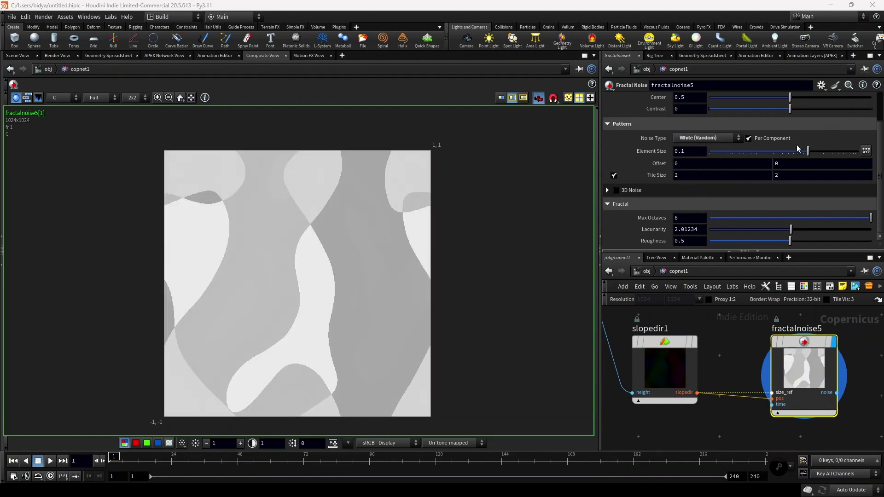
pyautogui.scroll(3, 788, 167)
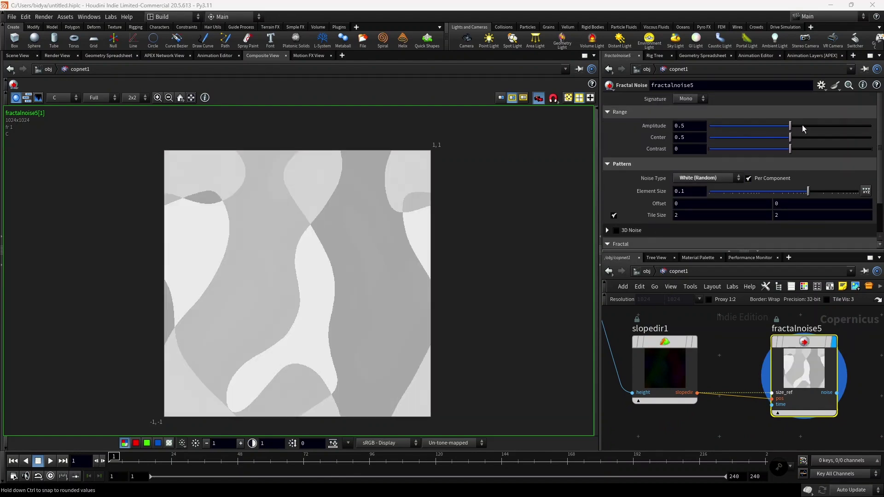
pyautogui.moveTo(803, 128); pyautogui.dragTo(880, 133)
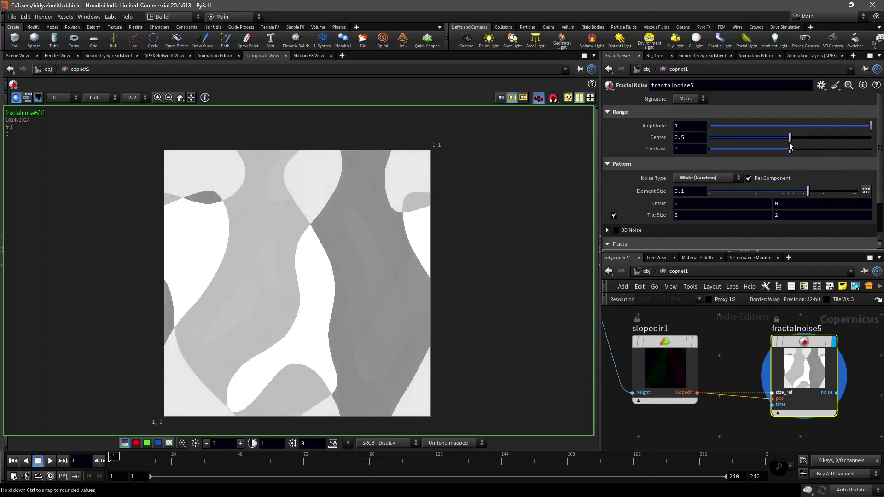
pyautogui.moveTo(790, 144)
pyautogui.mouseDown()
pyautogui.moveTo(780, 140)
pyautogui.moveTo(804, 150)
pyautogui.mouseUp()
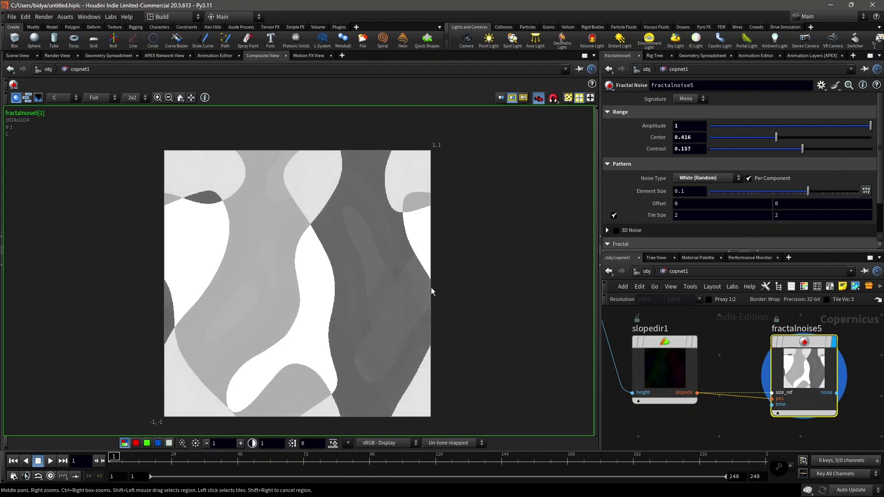
# Set the Slope Direction node's Angle to -180
pyautogui.moveTo(367, 277); pyautogui.dragTo(371, 272, button='middle')
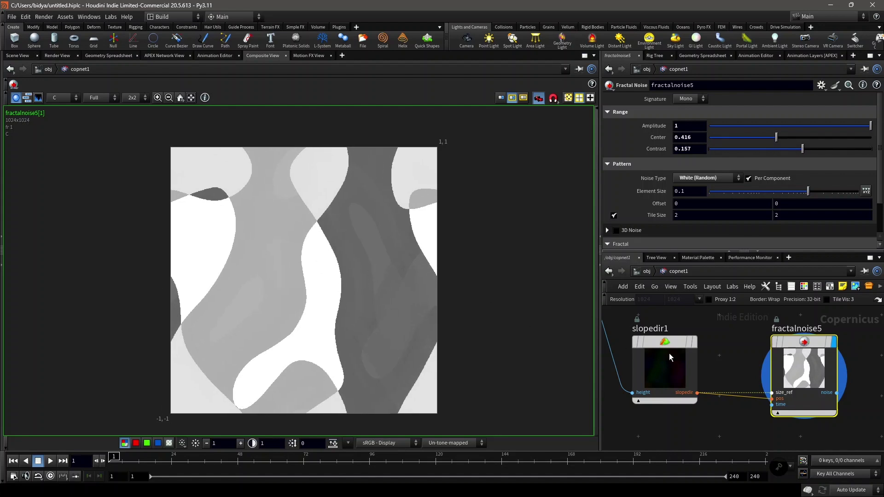
pyautogui.scroll(-3, 710, 366)
pyautogui.click(709, 366)
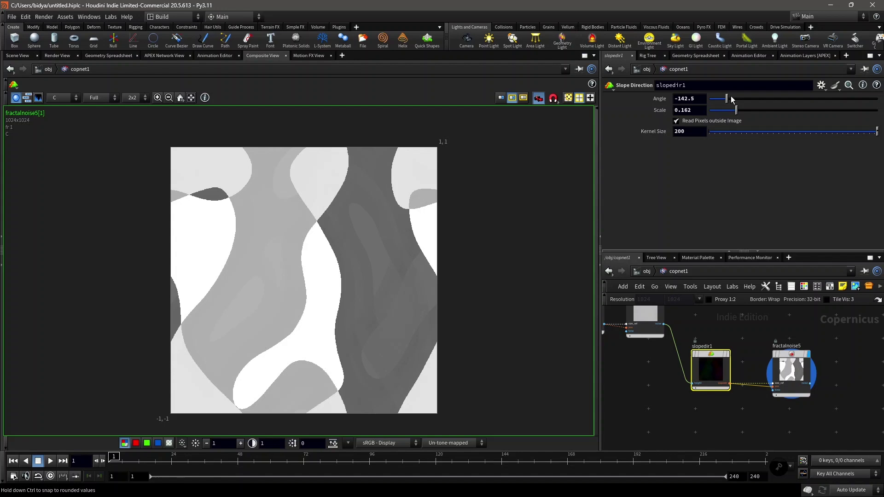
pyautogui.moveTo(730, 101); pyautogui.dragTo(709, 100)
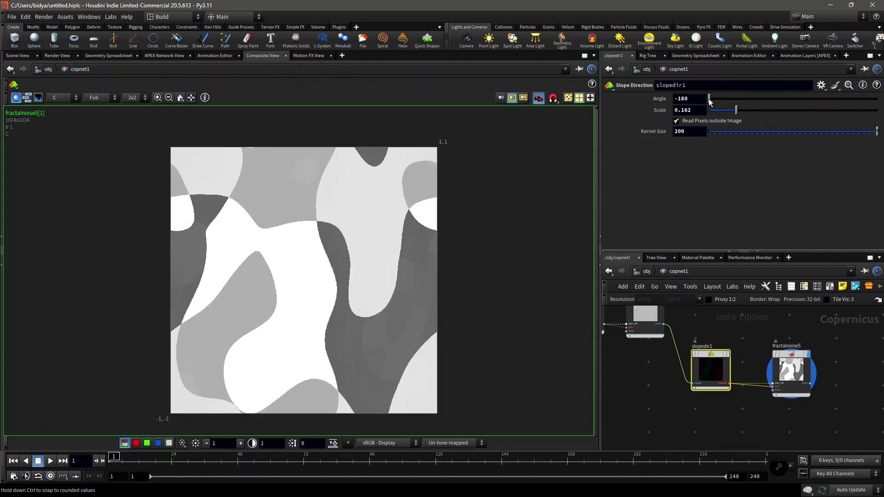
pyautogui.click(697, 98)
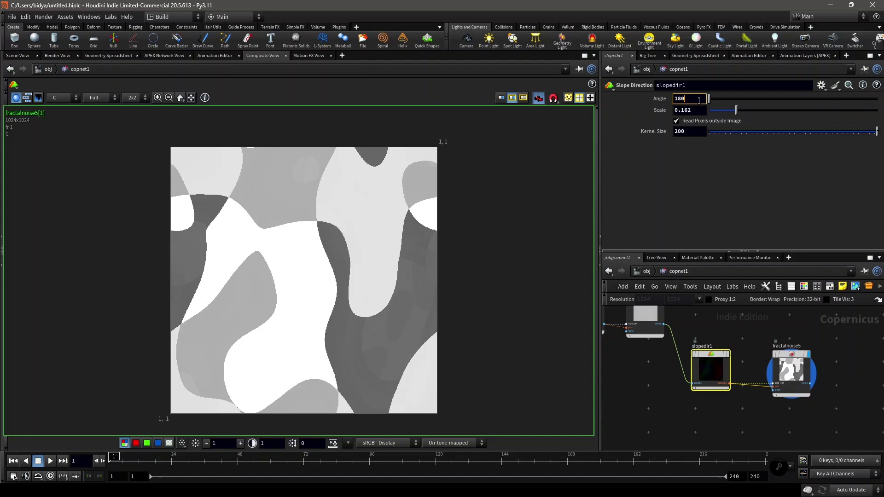
pyautogui.write('180')
pyautogui.press('Return')
pyautogui.moveTo(797, 94); pyautogui.dragTo(709, 98)
# Copy the first network's Height to Ambient Occlusion node and paste it beside the White noise Fractal Noise in the second network
pyautogui.scroll(-5, 767, 382)
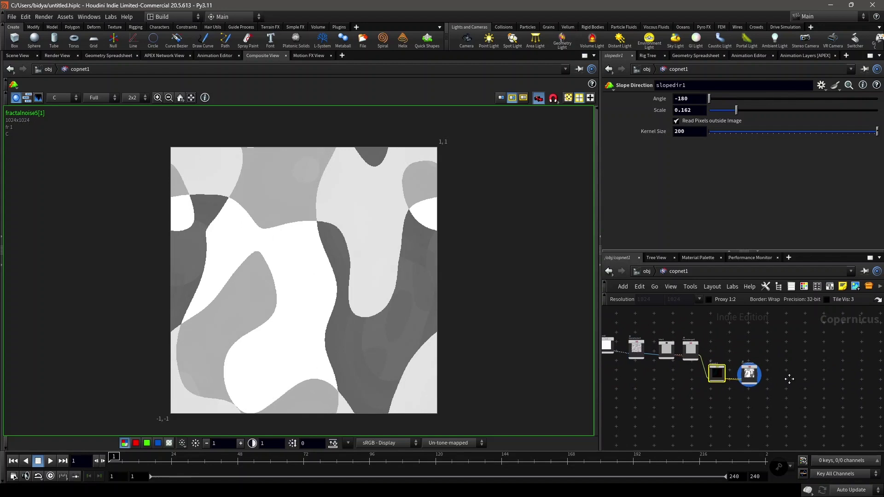
pyautogui.moveTo(789, 379)
pyautogui.mouseDown(button='middle')
pyautogui.moveTo(795, 415)
pyautogui.moveTo(760, 417)
pyautogui.moveTo(737, 453)
pyautogui.mouseUp(button='middle')
pyautogui.scroll(-1, 816, 381)
pyautogui.scroll(4, 757, 364)
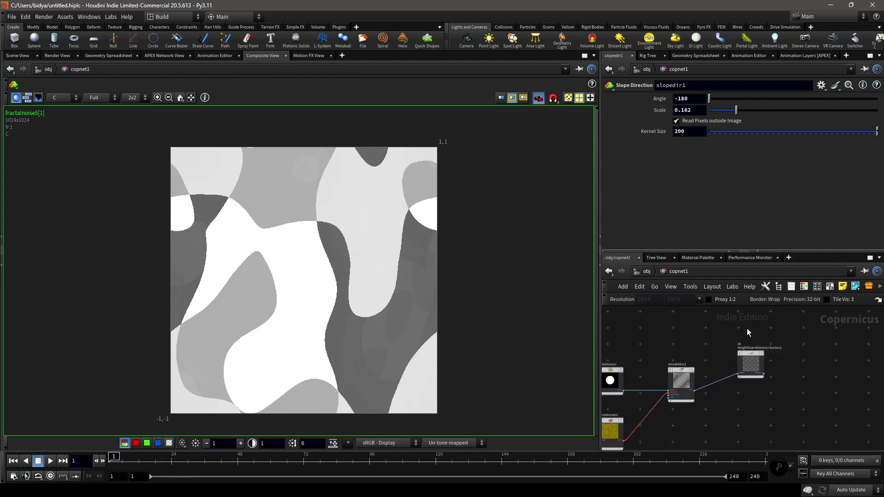
pyautogui.scroll(4, 748, 350)
pyautogui.click(763, 375)
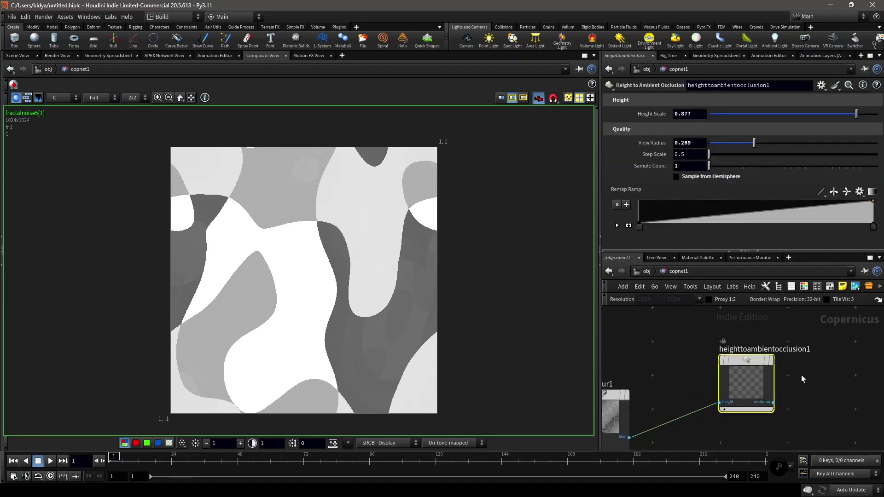
pyautogui.scroll(-5, 801, 375)
pyautogui.hotkey('ctrl', 'c')
pyautogui.scroll(2, 808, 389)
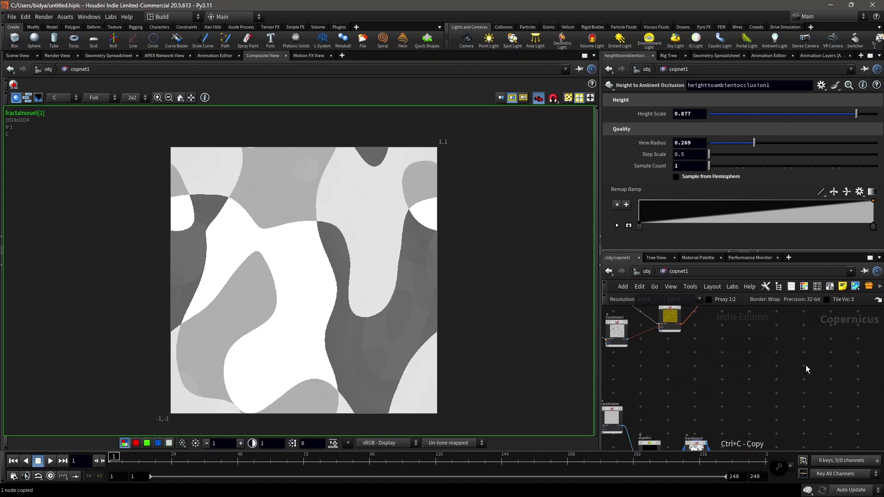
pyautogui.moveTo(759, 449); pyautogui.dragTo(795, 351, button='middle')
pyautogui.hotkey('ctrl', 'v')
pyautogui.scroll(5, 789, 348)
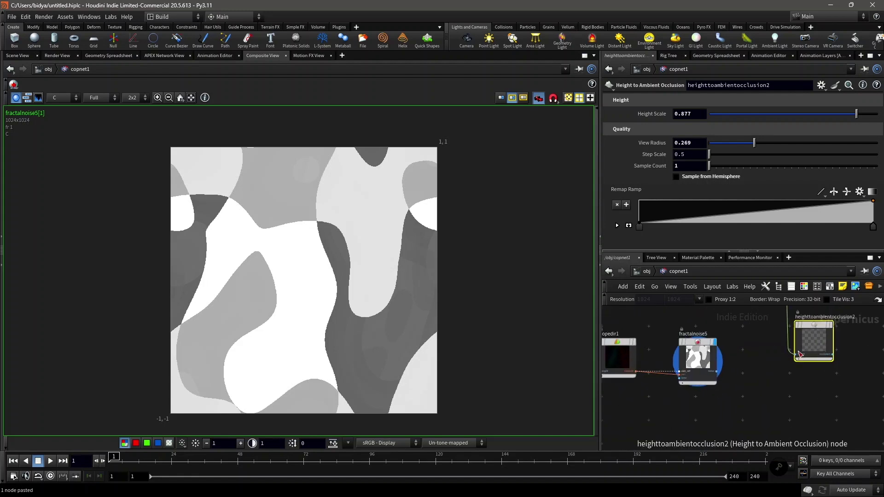
# Connect the White noise output to the pasted Height to Ambient Occlusion's height input, display that node and align it with the chain
pyautogui.click(794, 355)
pyautogui.click(682, 381)
pyautogui.moveTo(736, 368); pyautogui.dragTo(708, 381, button='middle')
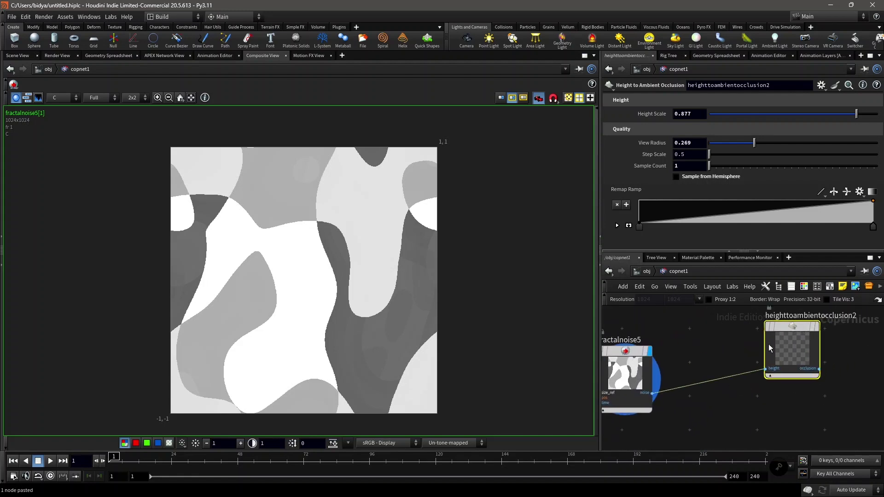
pyautogui.click(816, 325)
pyautogui.moveTo(783, 345); pyautogui.dragTo(759, 359)
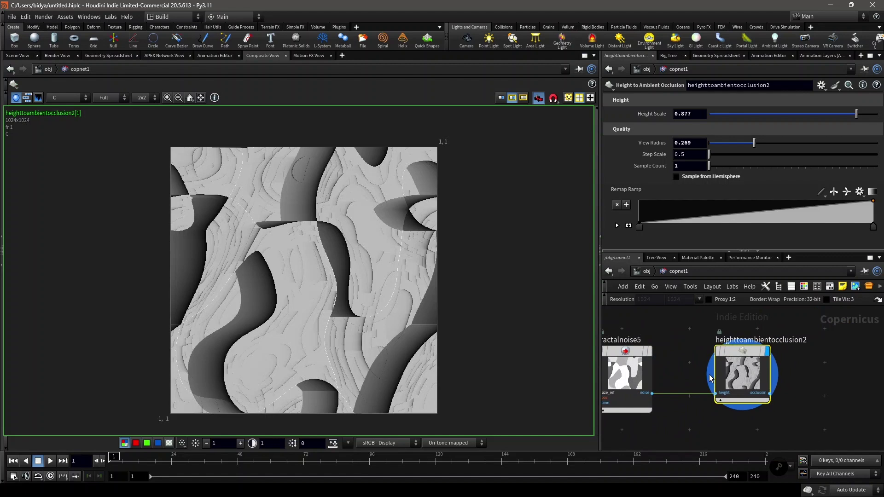
# Set the displayed Height to Ambient Occlusion's Height Scale to 0.953
pyautogui.scroll(-1, 782, 322)
pyautogui.scroll(2, 369, 244)
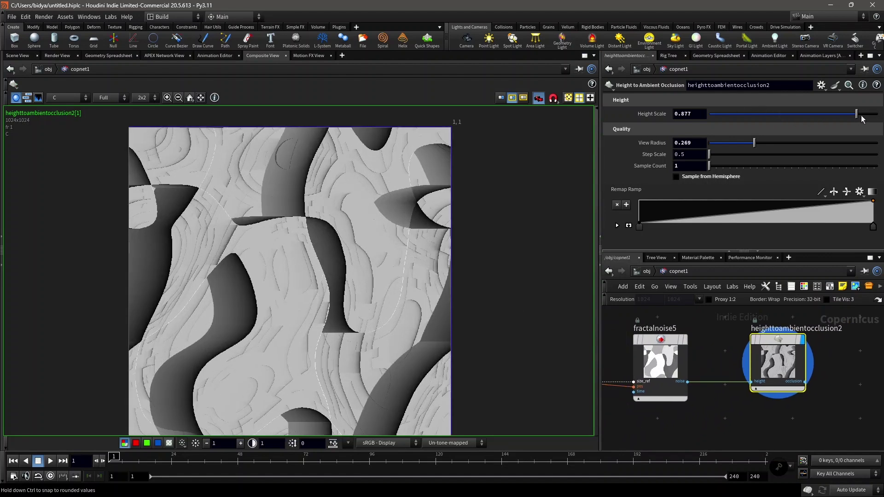
pyautogui.moveTo(861, 116); pyautogui.dragTo(870, 116)
# Set the White noise Fractal Noise's Element Size to 0.155579 and slightly adjust its Lacunarity
pyautogui.scroll(-3, 849, 398)
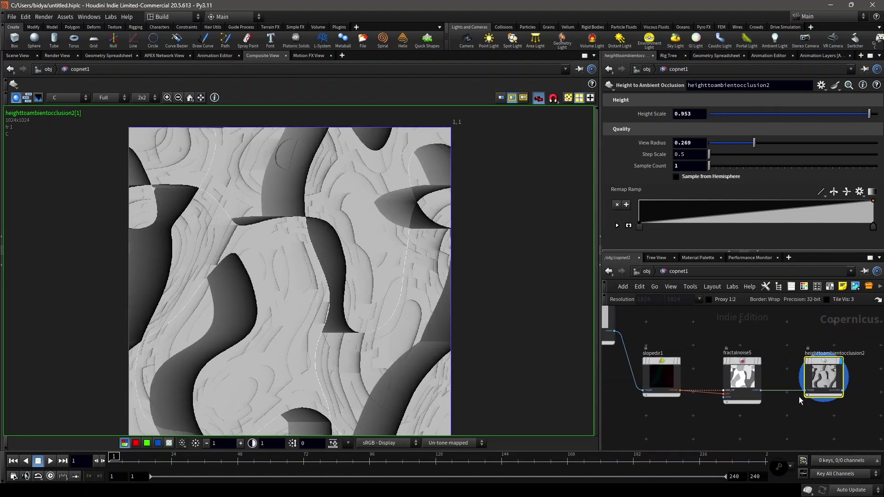
pyautogui.scroll(2, 786, 390)
pyautogui.moveTo(787, 366); pyautogui.dragTo(822, 378, button='middle')
pyautogui.click(769, 380)
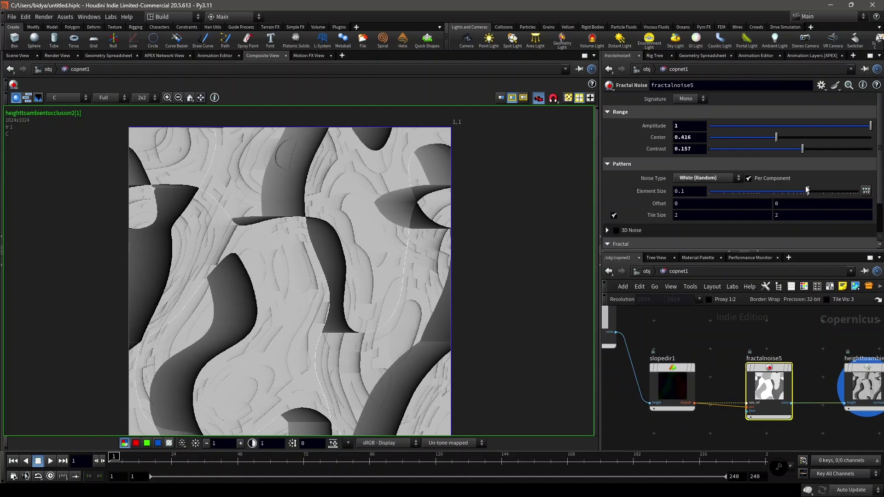
pyautogui.moveTo(806, 191); pyautogui.dragTo(818, 194)
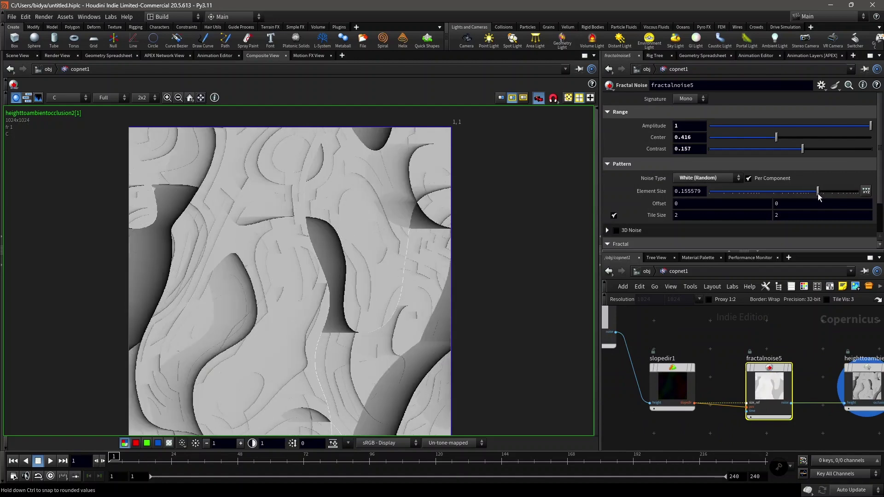
pyautogui.scroll(-3, 817, 194)
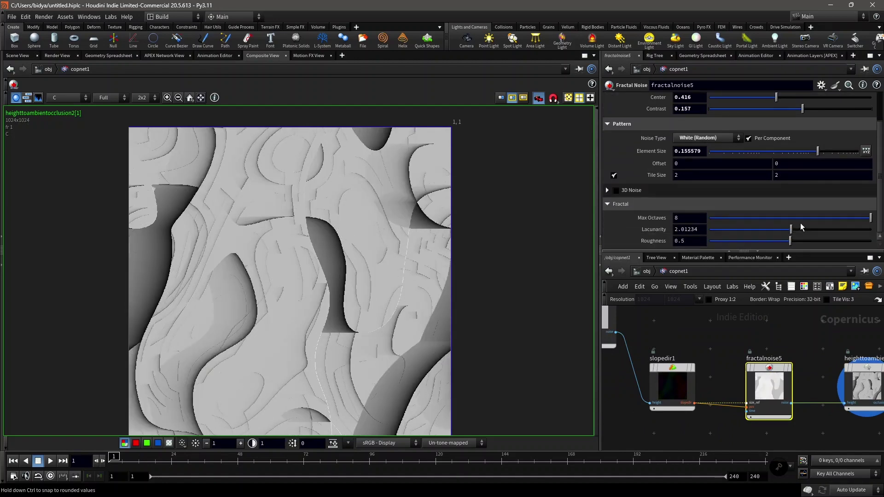
pyautogui.moveTo(790, 229); pyautogui.dragTo(786, 230)
# Set the Slope Direction's Kernel Size to 150, Scale to 0.586 and Angle to 149.4
pyautogui.click(671, 383)
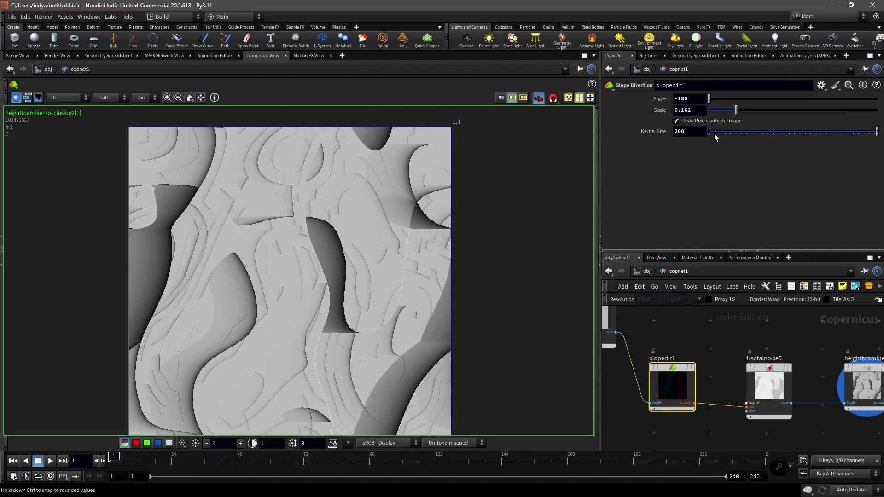
pyautogui.moveTo(744, 114); pyautogui.dragTo(753, 115)
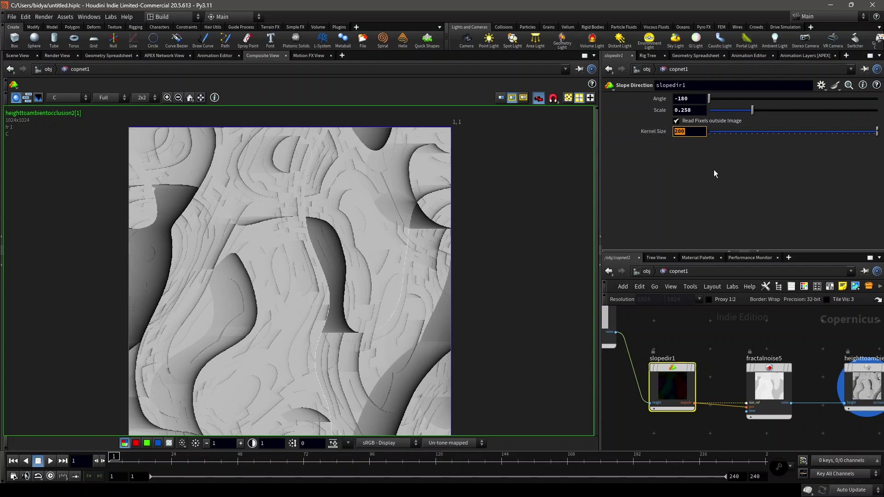
pyautogui.write('150')
pyautogui.press('Return')
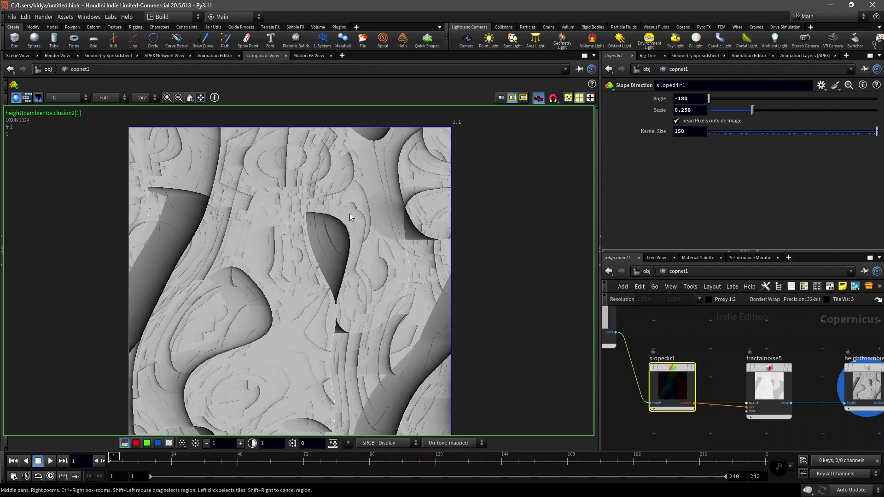
pyautogui.moveTo(760, 111); pyautogui.dragTo(804, 112)
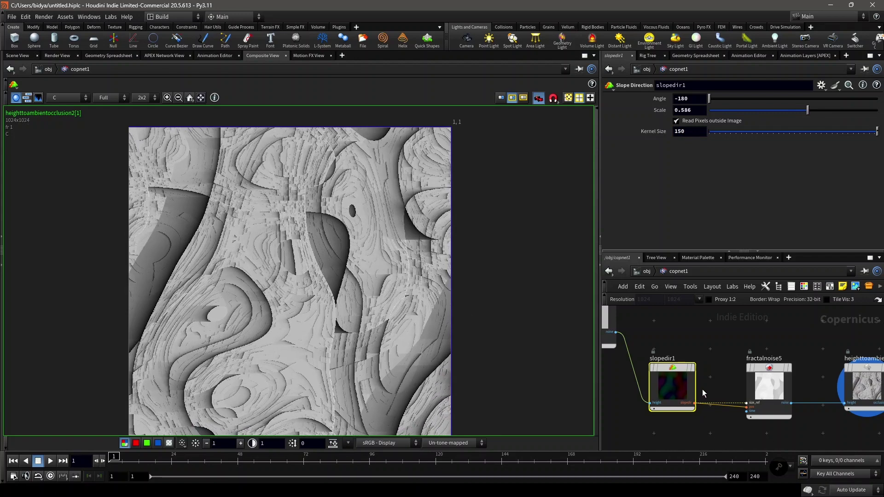
pyautogui.scroll(-2, 691, 387)
pyautogui.moveTo(709, 99); pyautogui.dragTo(863, 99)
# Add a Transform 2D node after the second Height to Ambient Occlusion and connect the occlusion output to its source input
pyautogui.scroll(3, 778, 357)
pyautogui.press('Tab')
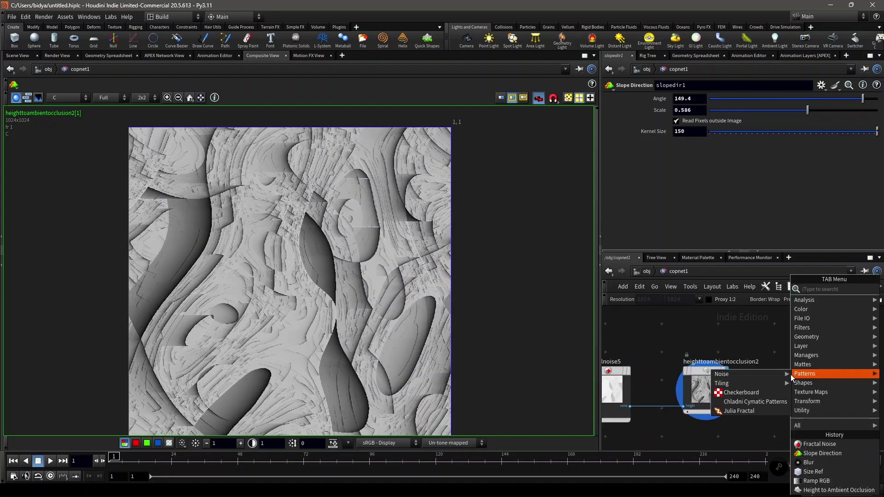
pyautogui.write('tran')
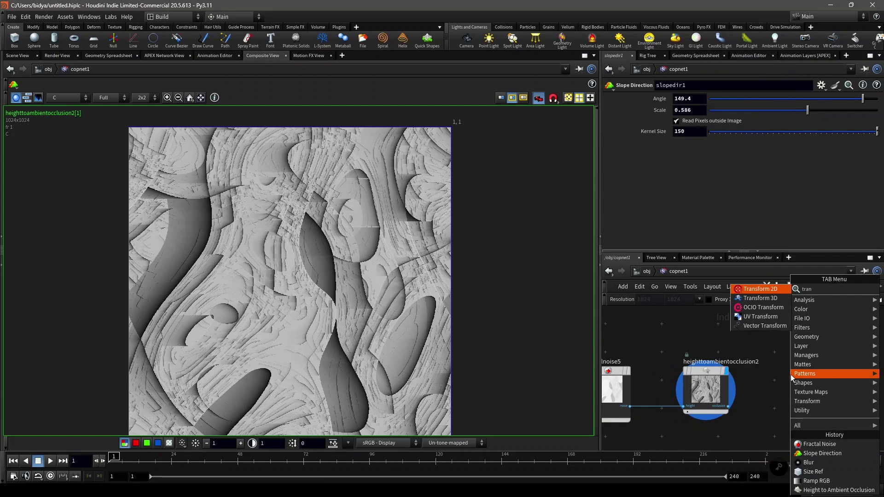
pyautogui.press('Return')
pyautogui.click(791, 374)
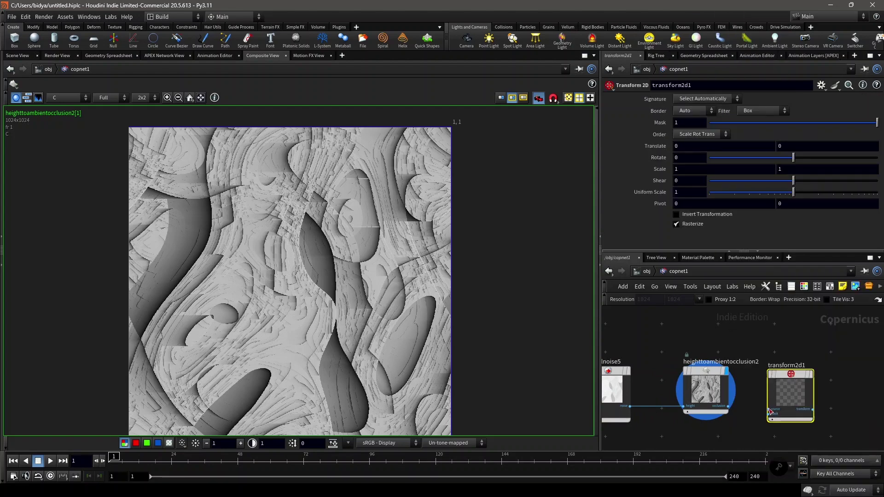
pyautogui.scroll(3, 736, 405)
pyautogui.moveTo(703, 403); pyautogui.dragTo(784, 411)
# Display the Transform 2D node and set its Uniform Scale to 0.472033
pyautogui.moveTo(874, 341); pyautogui.dragTo(829, 353, button='middle')
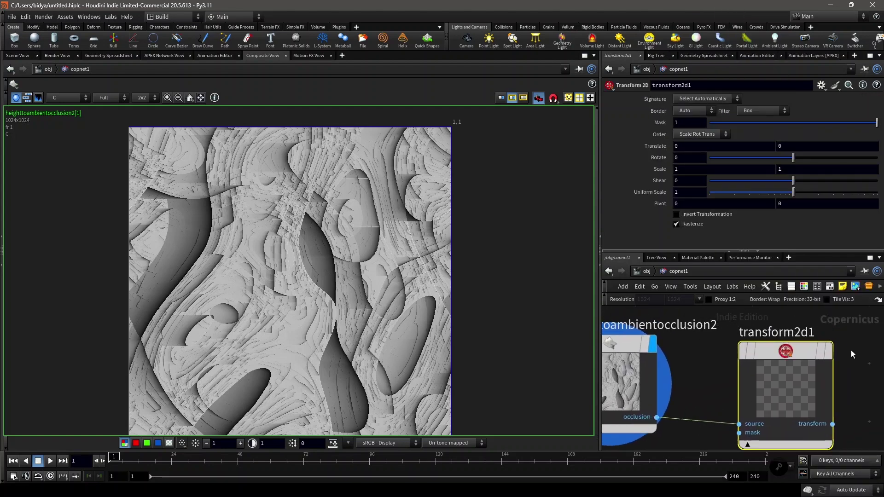
pyautogui.click(827, 352)
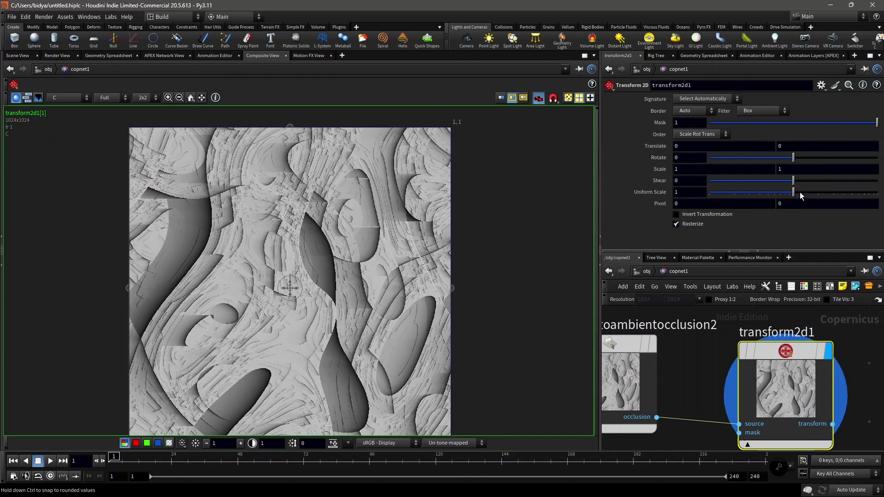
pyautogui.moveTo(788, 192); pyautogui.dragTo(766, 193)
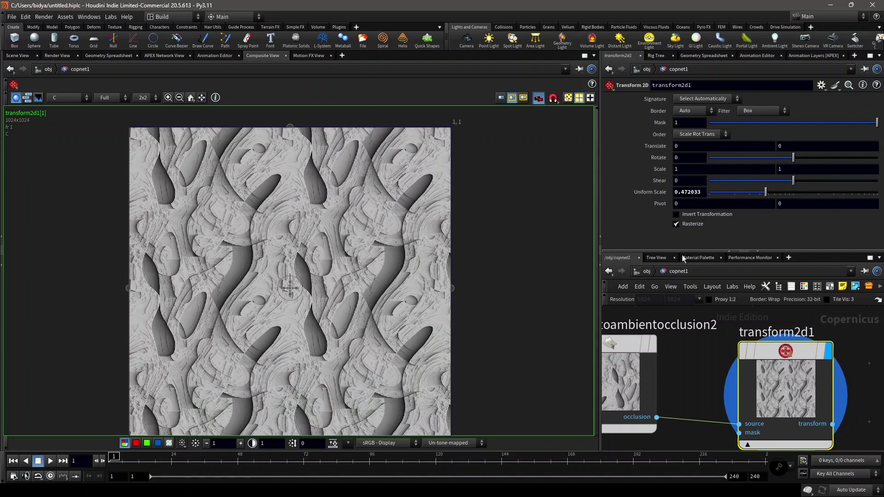
# Review the node chain leading into the Transform 2D and the Border modes it offers
pyautogui.scroll(-3, 697, 397)
pyautogui.moveTo(703, 390); pyautogui.dragTo(834, 405, button='middle')
pyautogui.scroll(-2, 736, 382)
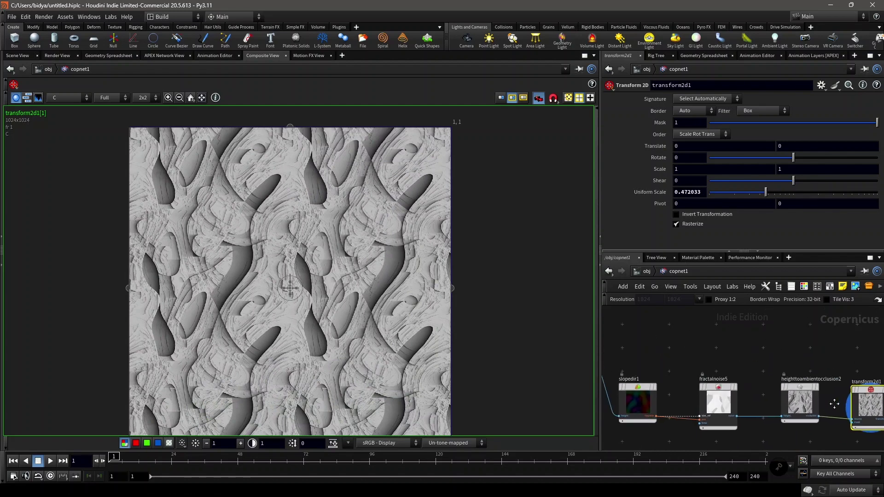
pyautogui.moveTo(754, 369); pyautogui.dragTo(832, 384, button='middle')
pyautogui.scroll(-2, 783, 375)
pyautogui.moveTo(648, 360); pyautogui.dragTo(669, 360, button='middle')
pyautogui.moveTo(779, 366); pyautogui.dragTo(755, 359, button='middle')
pyautogui.scroll(4, 789, 365)
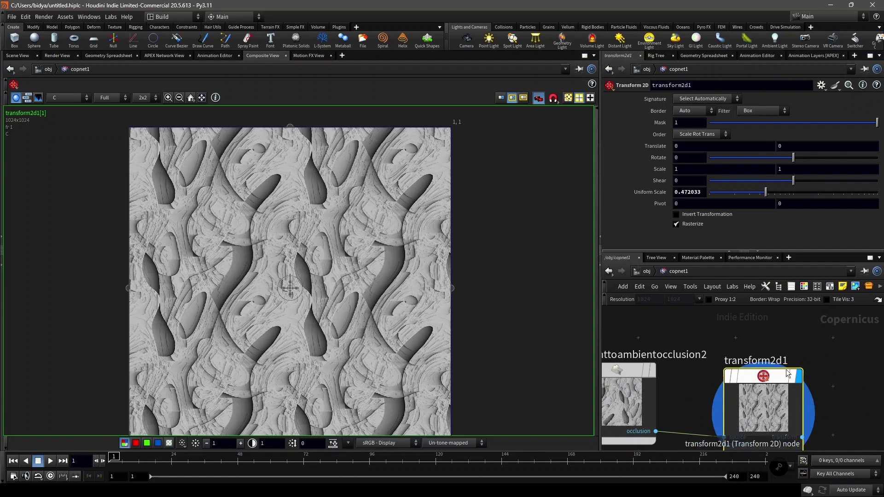
pyautogui.scroll(-2, 855, 355)
pyautogui.moveTo(855, 355); pyautogui.dragTo(879, 327, button='middle')
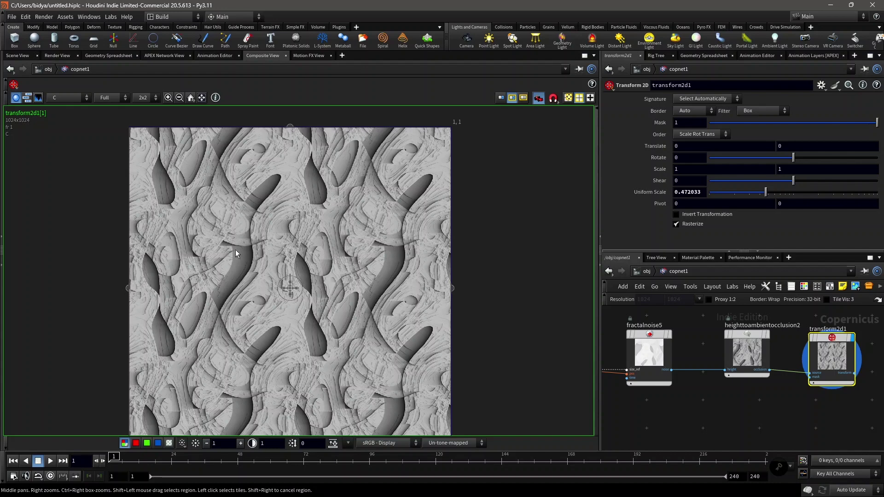
pyautogui.click(682, 111)
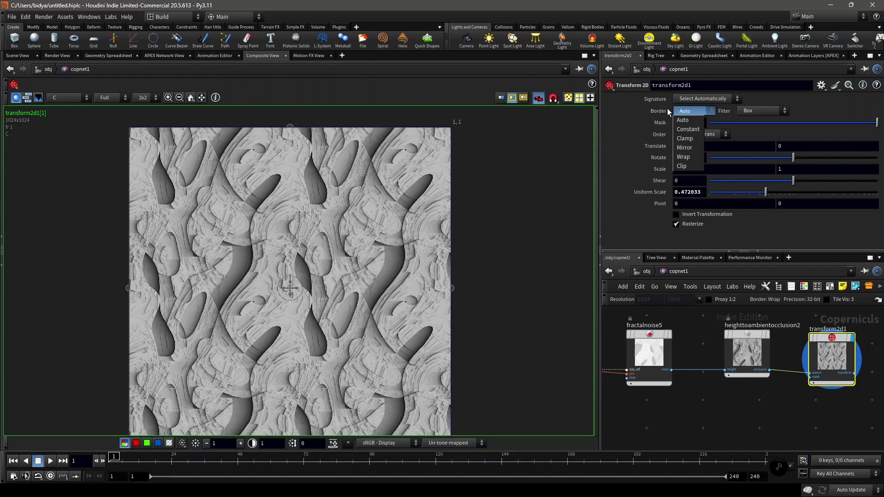
pyautogui.click(759, 234)
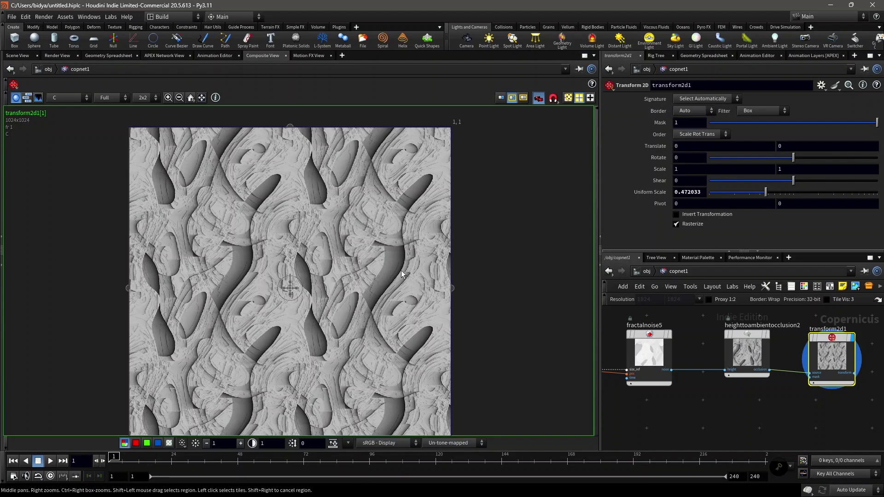
# Set the Element Size of the Fractal Noise feeding the Slope Direction to 0.223792
pyautogui.moveTo(629, 325); pyautogui.dragTo(808, 379, button='middle')
pyautogui.click(714, 344)
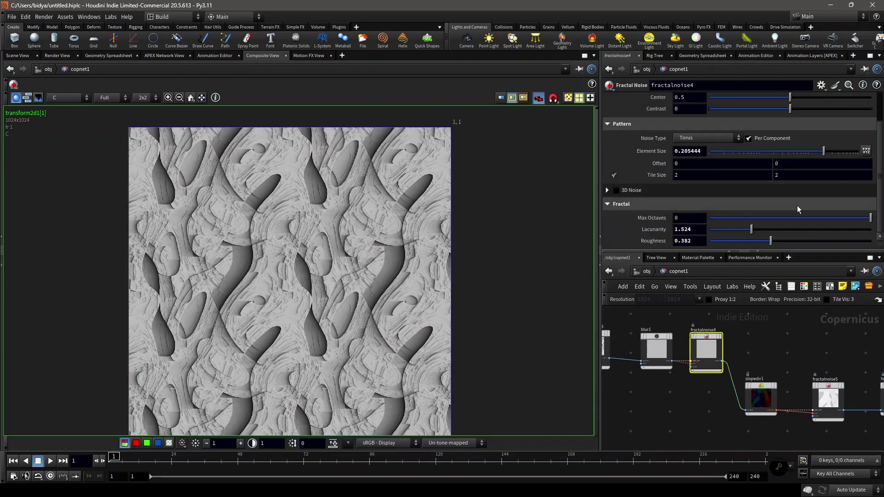
pyautogui.scroll(2, 830, 214)
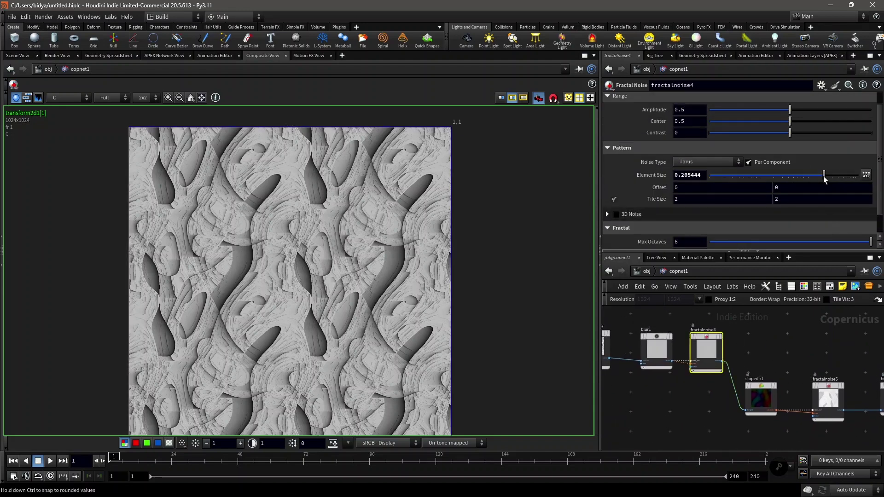
pyautogui.moveTo(823, 175)
pyautogui.mouseDown()
pyautogui.moveTo(832, 176)
pyautogui.moveTo(825, 177)
pyautogui.mouseUp()
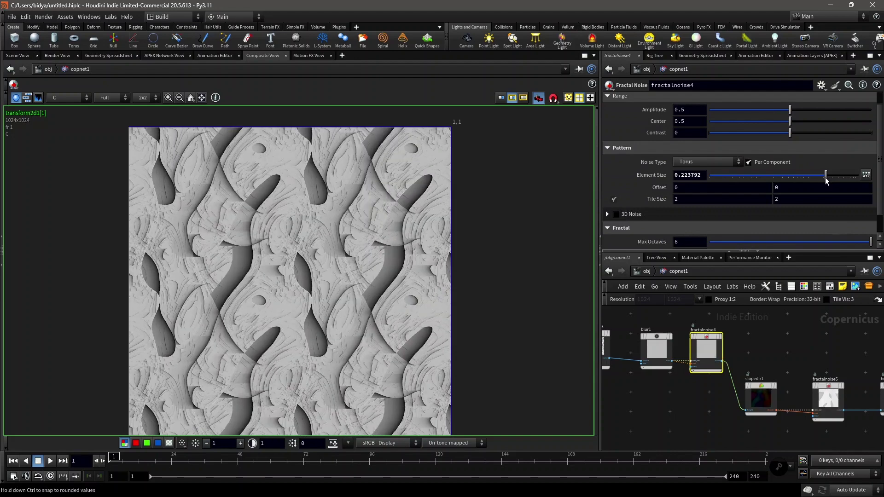
# Inspect the output of the Fractal Noise after the Slope Direction and the ambient occlusion made from it
pyautogui.scroll(-3, 787, 350)
pyautogui.moveTo(801, 359); pyautogui.dragTo(766, 347, button='middle')
pyautogui.scroll(5, 773, 350)
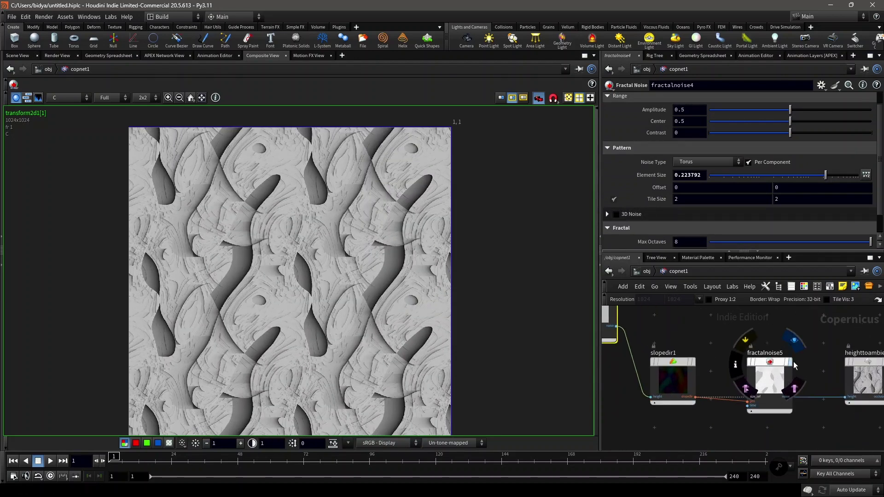
pyautogui.click(790, 362)
pyautogui.scroll(-2, 814, 363)
pyautogui.moveTo(817, 362); pyautogui.dragTo(739, 364, button='middle')
pyautogui.scroll(4, 808, 363)
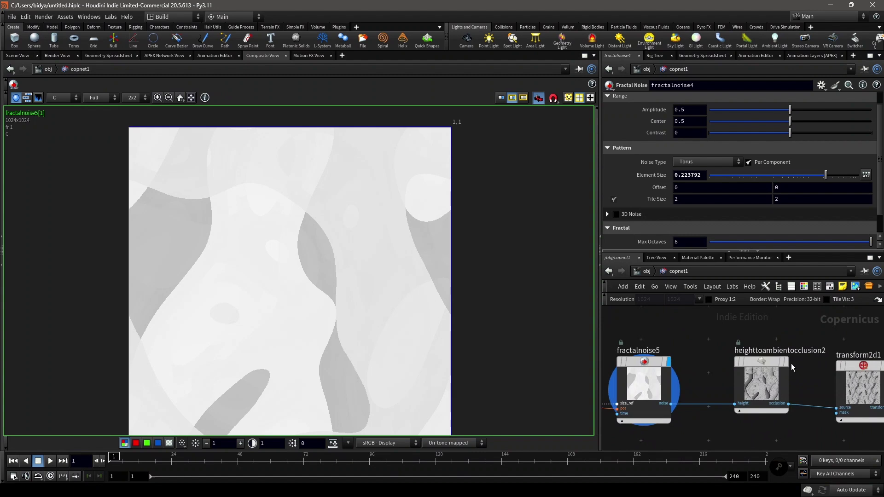
pyautogui.click(790, 363)
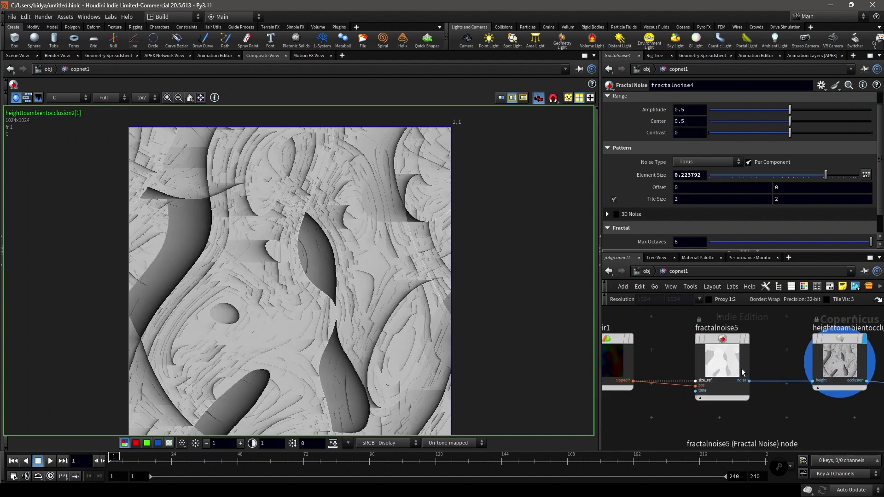
# Add a Ramp RGB node driven by the distorted Fractal Noise, connecting the noise output to its pos input, and display it
pyautogui.click(751, 318)
pyautogui.scroll(2, 776, 367)
pyautogui.moveTo(776, 367); pyautogui.dragTo(772, 327, button='middle')
pyautogui.click(740, 344)
pyautogui.moveTo(786, 385); pyautogui.dragTo(783, 385, button='middle')
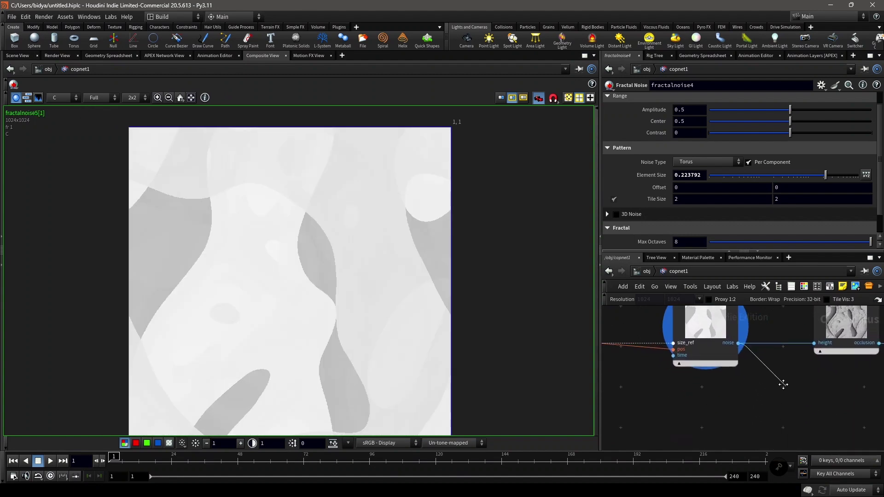
pyautogui.press('Tab')
pyautogui.write('ramp')
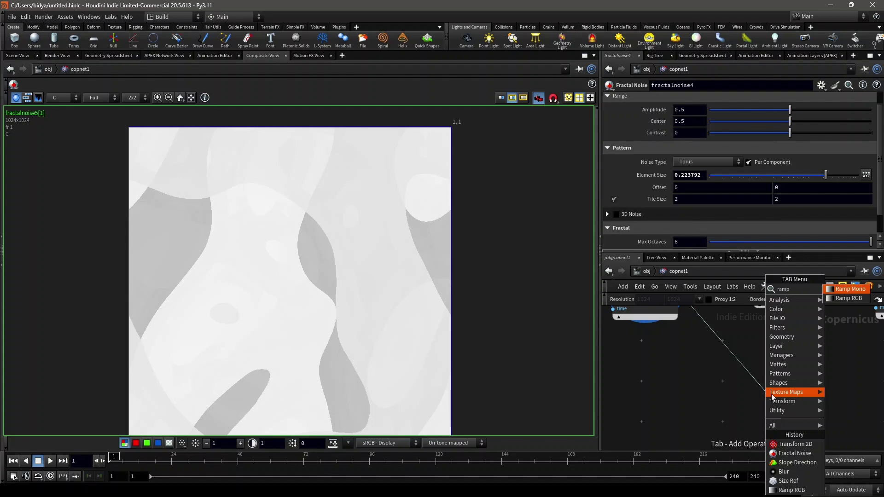
pyautogui.click(848, 298)
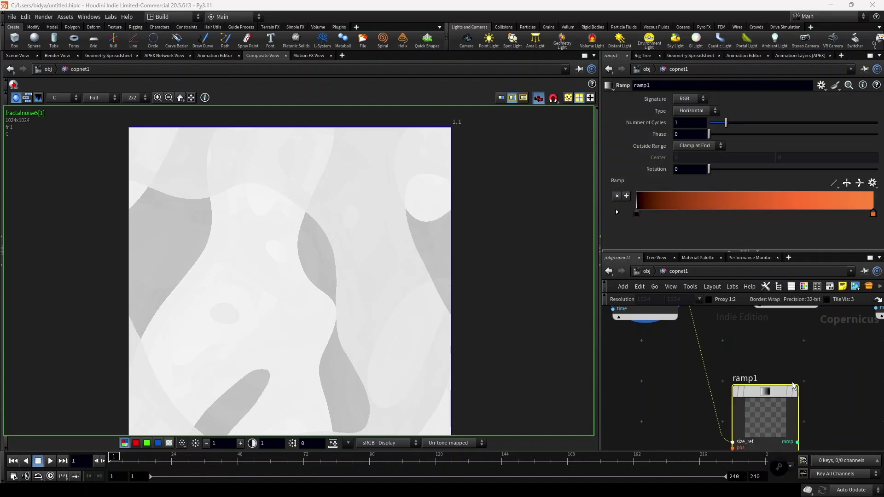
pyautogui.click(795, 390)
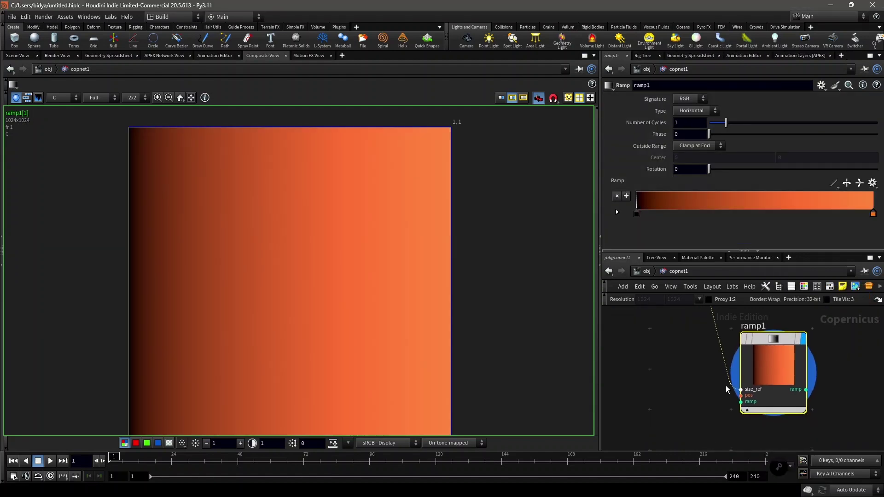
pyautogui.moveTo(736, 391); pyautogui.dragTo(744, 396)
pyautogui.scroll(-3, 718, 410)
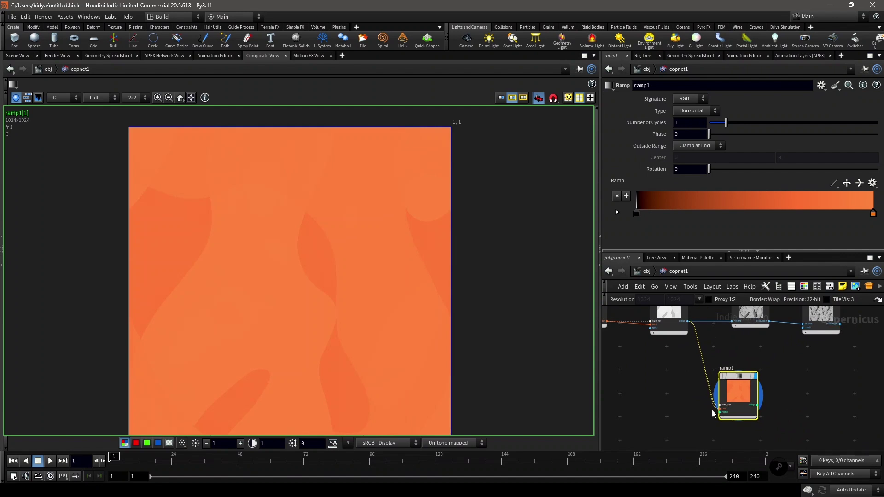
# Apply the Twilight preset to the Ramp node's colour gradient
pyautogui.scroll(2, 729, 397)
pyautogui.click(874, 184)
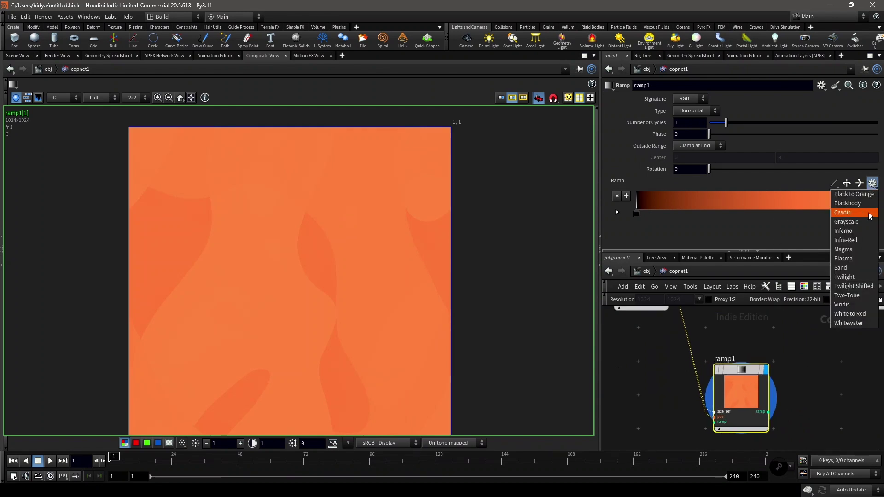
pyautogui.click(845, 281)
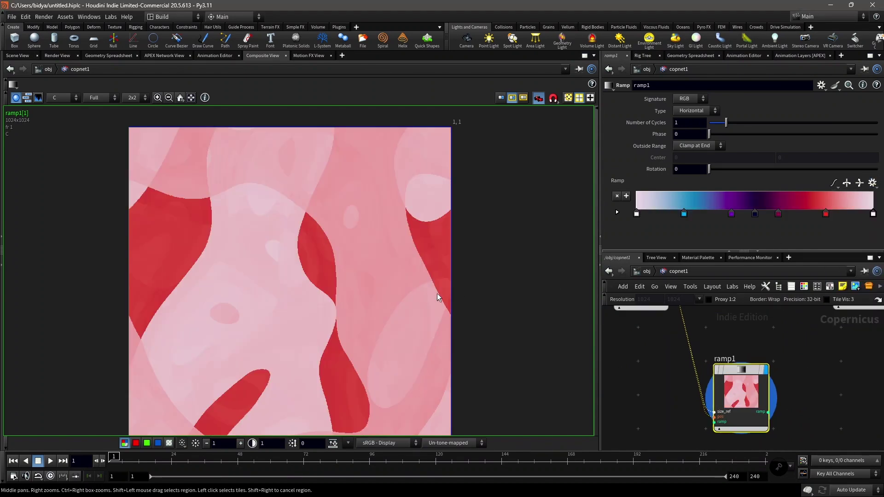
# Set the Slope Direction's Angle to 120.8 while keeping the coloured ramp on display
pyautogui.scroll(-2, 460, 283)
pyautogui.moveTo(688, 374); pyautogui.dragTo(734, 418, button='middle')
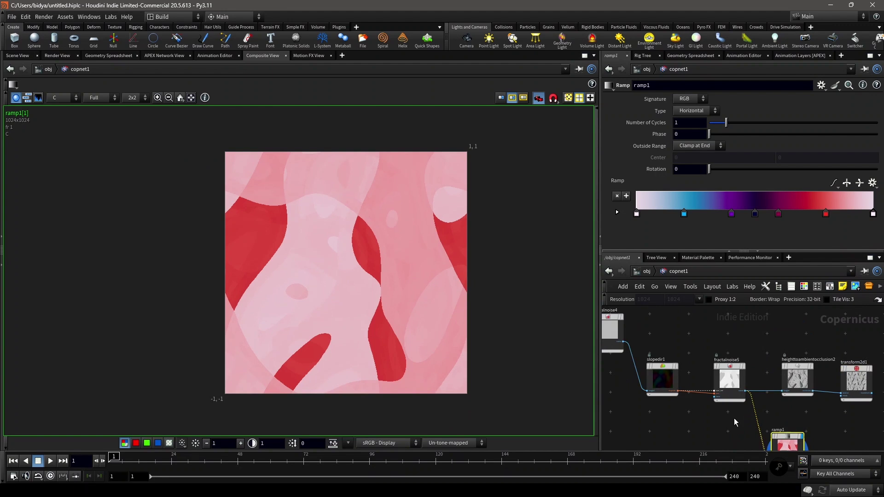
pyautogui.click(661, 369)
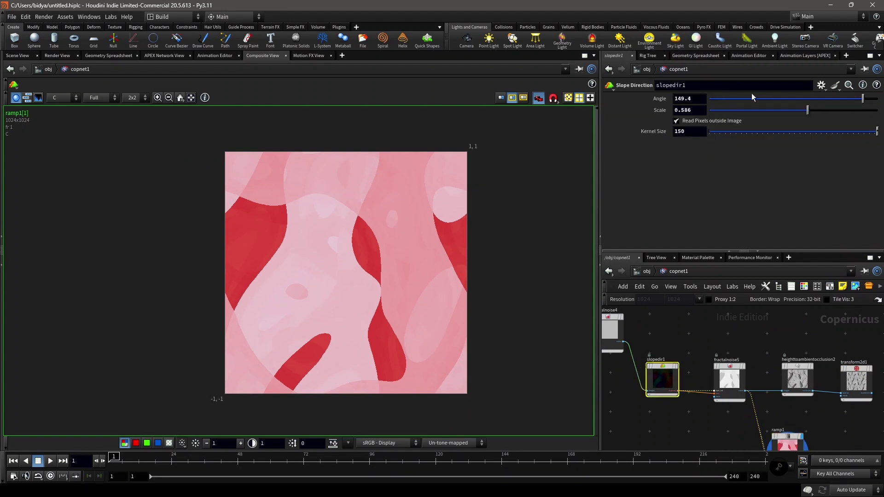
pyautogui.moveTo(752, 97); pyautogui.dragTo(850, 97)
pyautogui.scroll(-3, 767, 375)
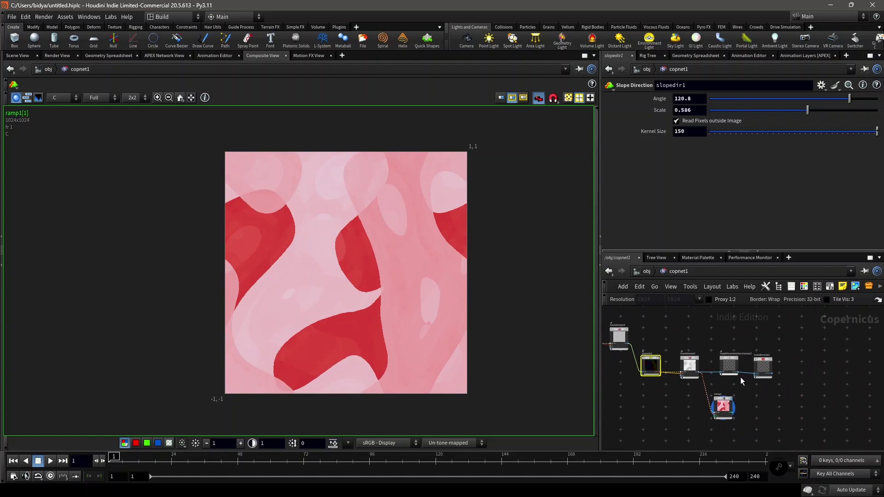